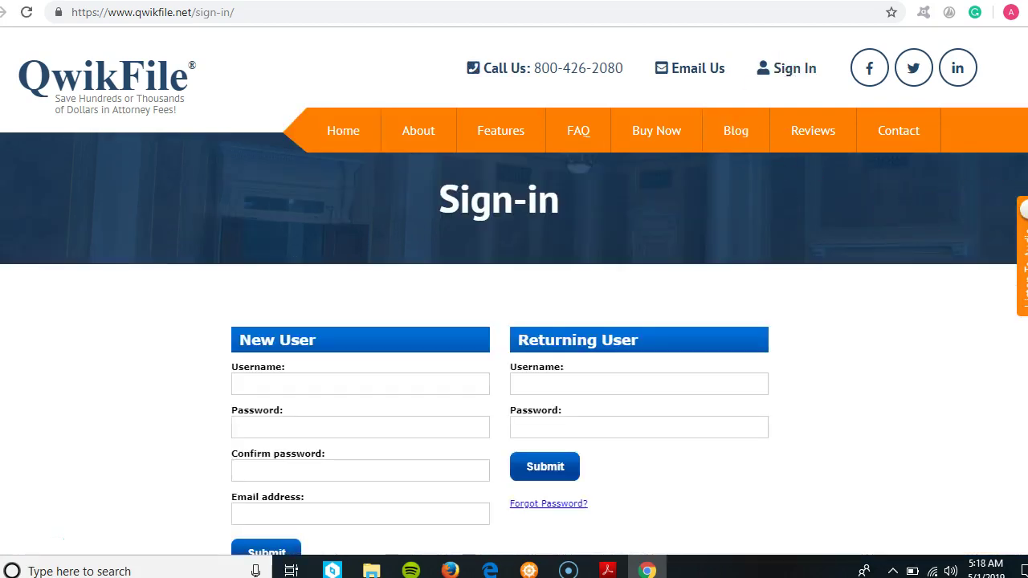
# - Register a new user with a username, password, password confirmation and e-mail address
pyautogui.scroll(-2, 563, 321)
pyautogui.click(285, 204)
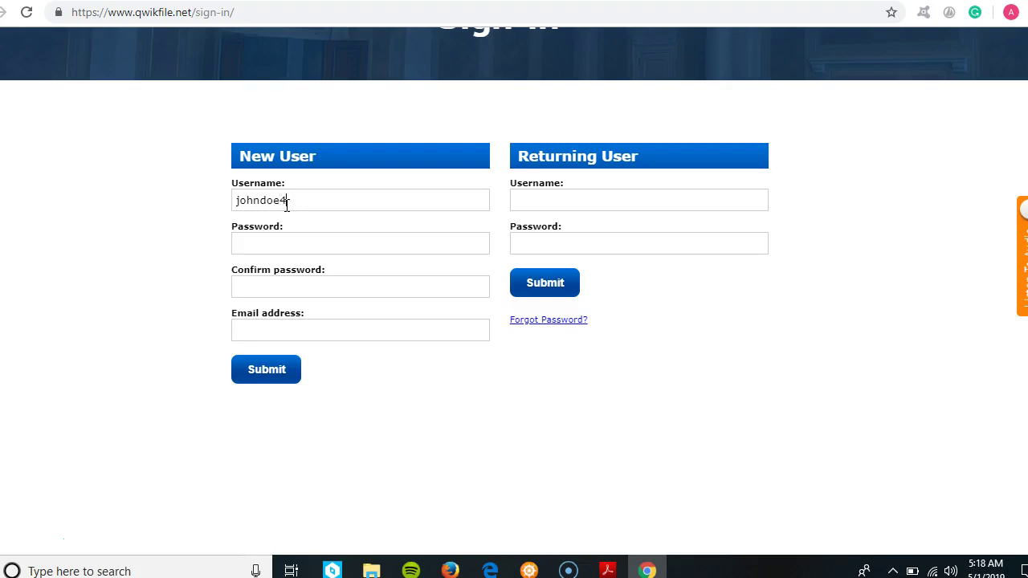
pyautogui.click(289, 243)
pyautogui.write('pp')
pyautogui.click(294, 292)
pyautogui.write('p')
pyautogui.click(312, 331)
pyautogui.hotkey('ctrl', 'v')
pyautogui.click(269, 379)
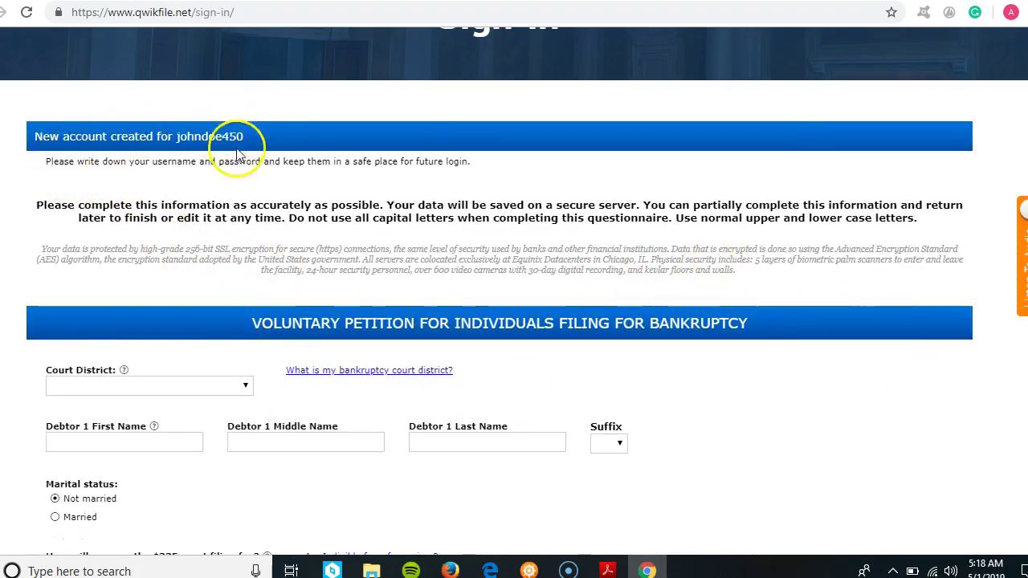
# - Check the Court District list, then open the 'What is my bankruptcy court district?' lookup page
pyautogui.scroll(-3, 514, 297)
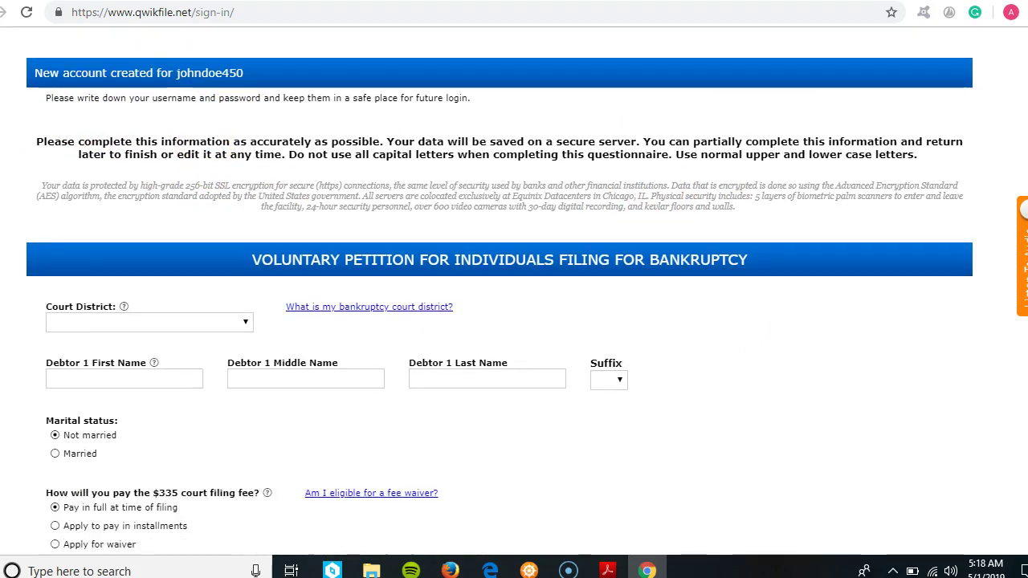
pyautogui.scroll(-1, 499, 283)
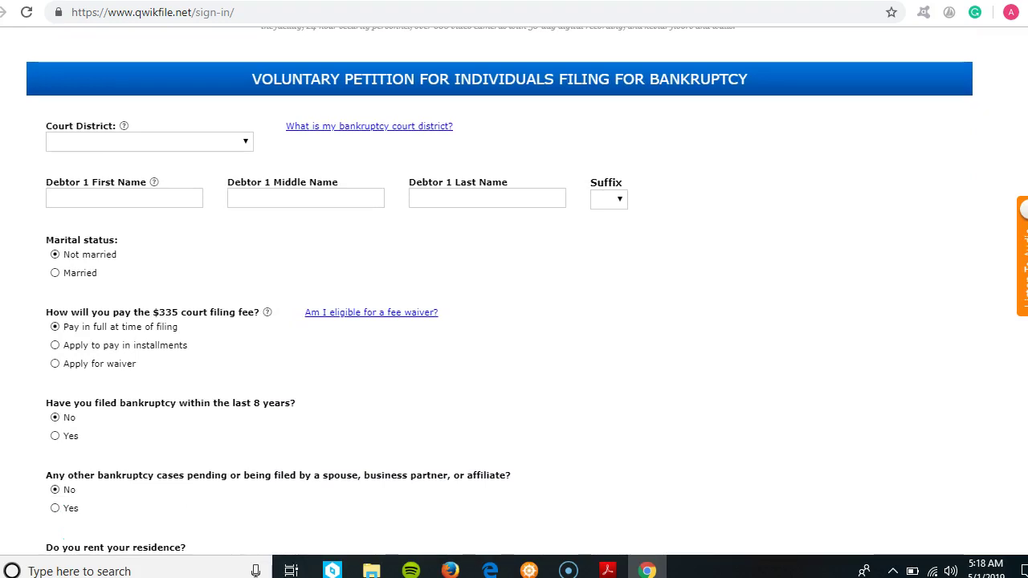
pyautogui.scroll(-1, 514, 289)
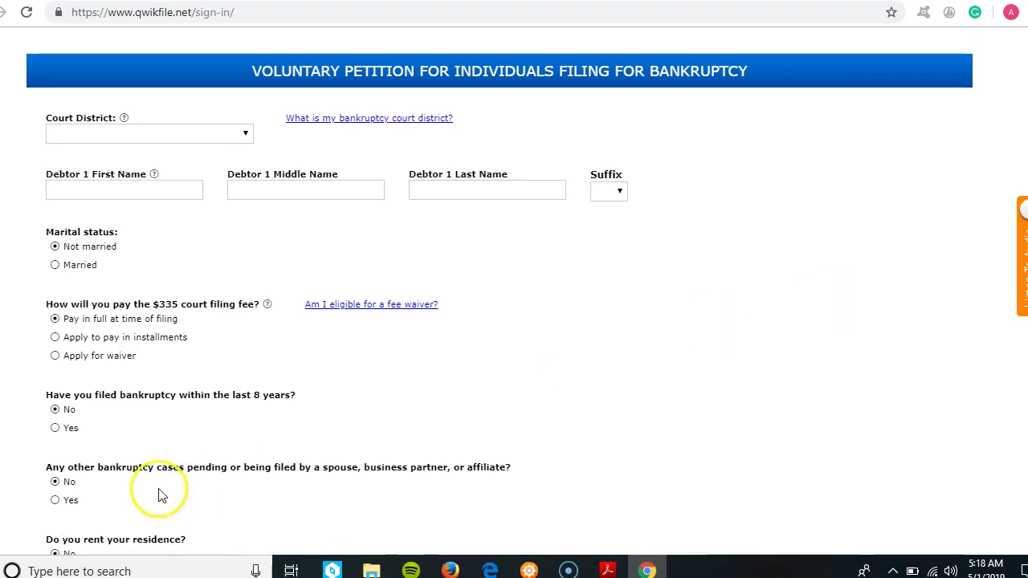
pyautogui.click(158, 190)
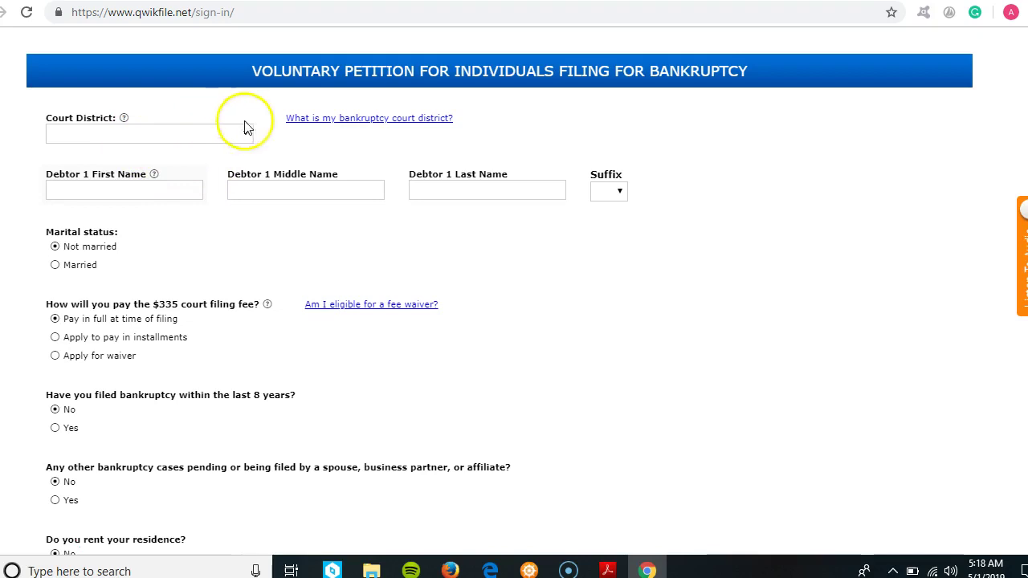
pyautogui.click(245, 133)
pyautogui.moveTo(247, 172); pyautogui.dragTo(260, 143)
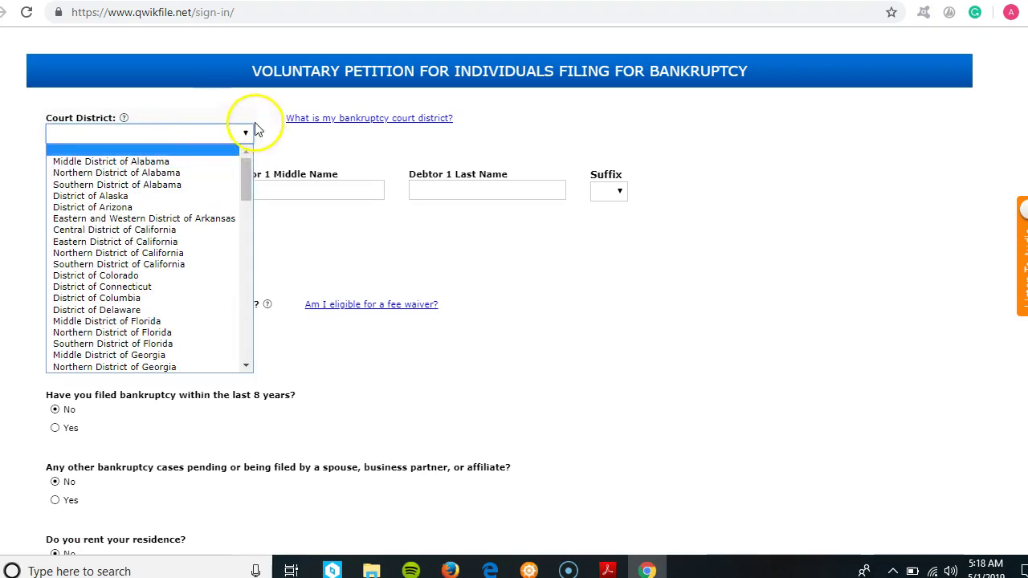
pyautogui.click(280, 140)
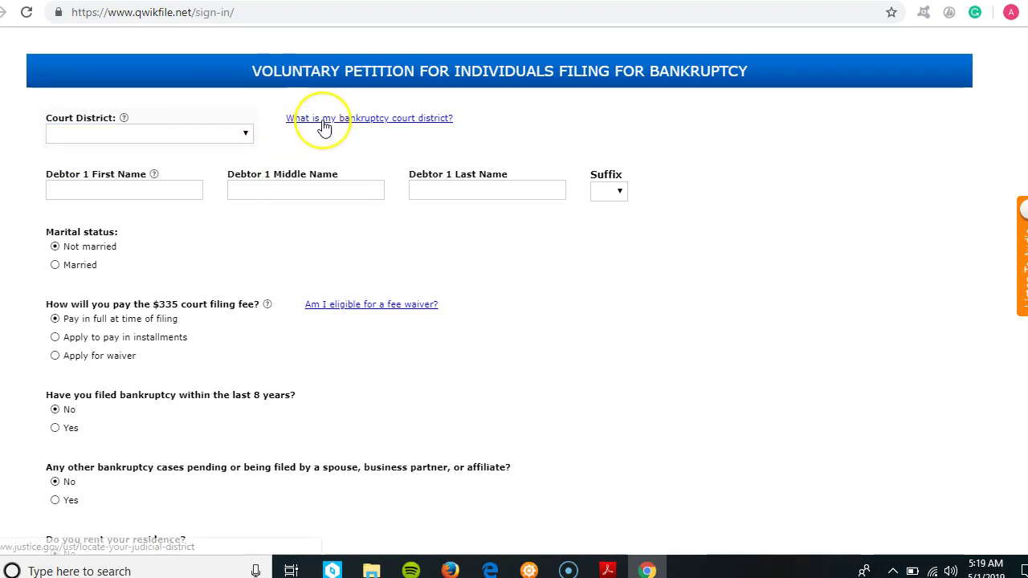
pyautogui.click(324, 126)
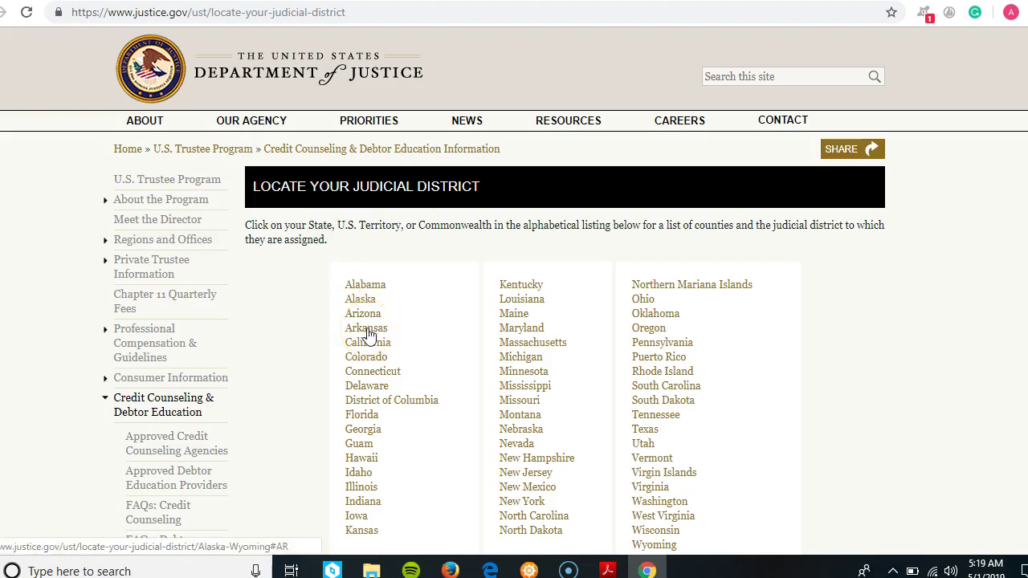
# - Set the petition's court district to Central District of California
pyautogui.click(327, 0)
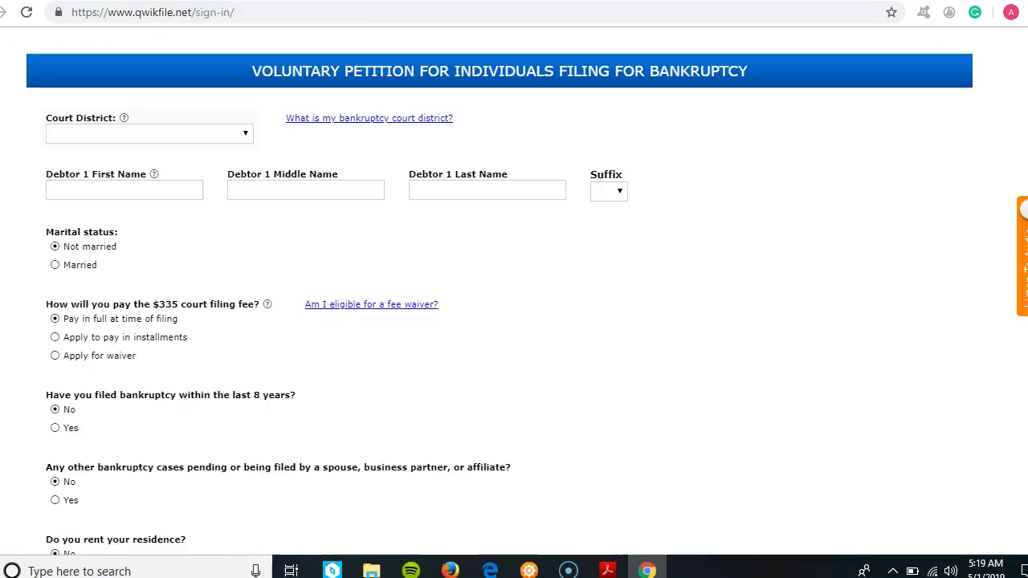
pyautogui.click(248, 137)
pyautogui.click(247, 137)
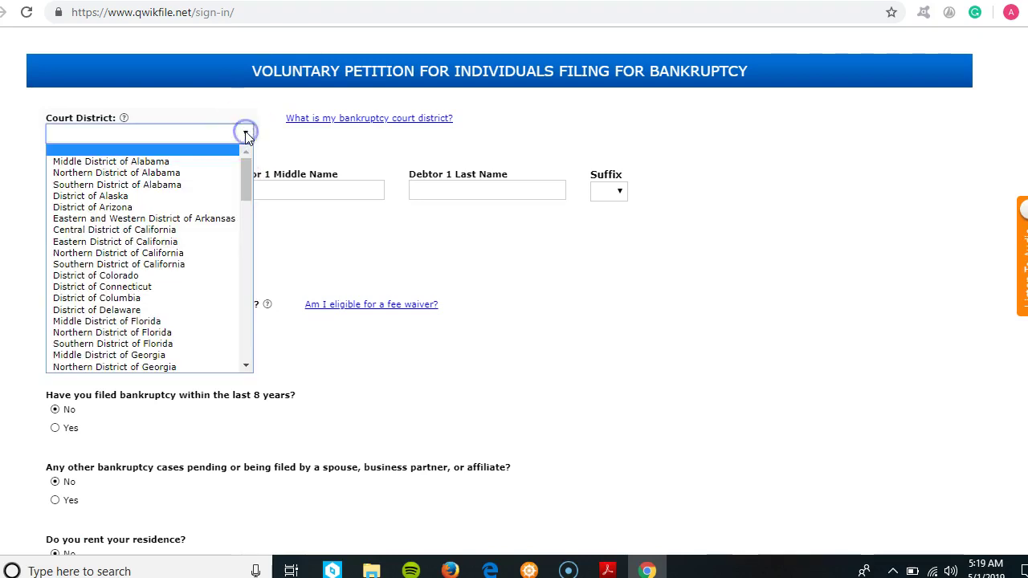
pyautogui.click(131, 232)
# - Enter Debtor 1's first, middle and last names
pyautogui.click(142, 193)
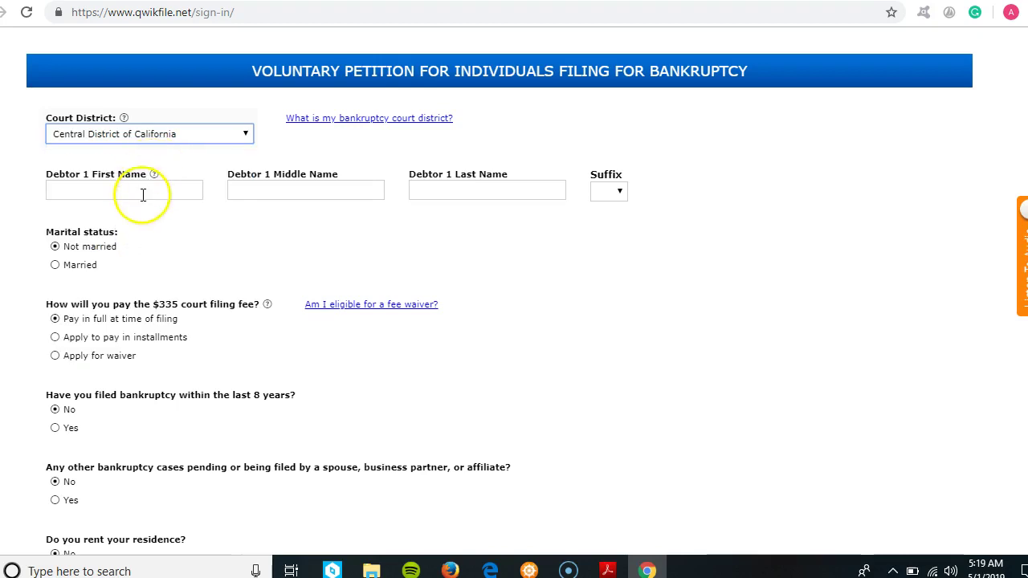
pyautogui.click(147, 191)
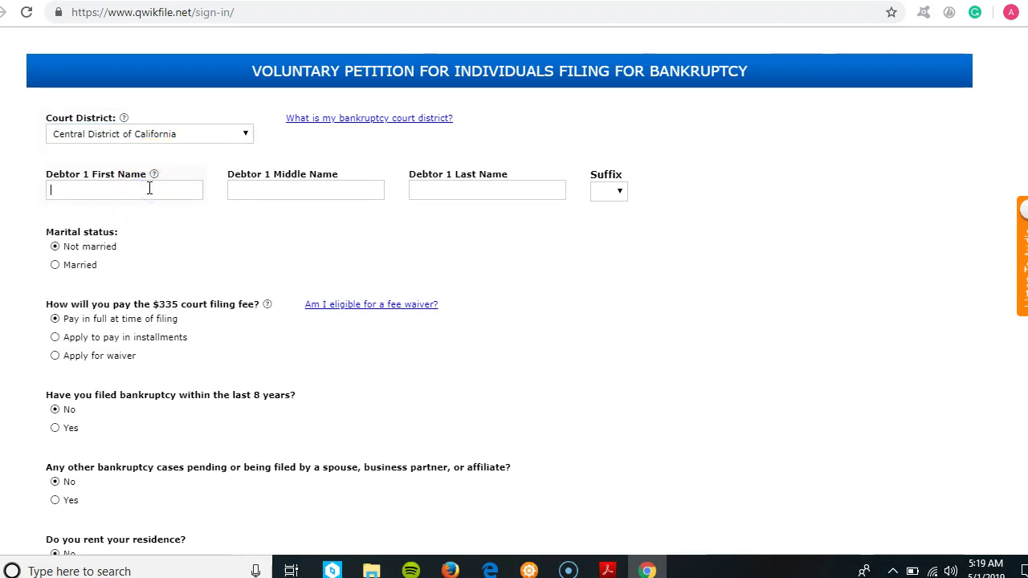
pyautogui.moveTo(124, 119)
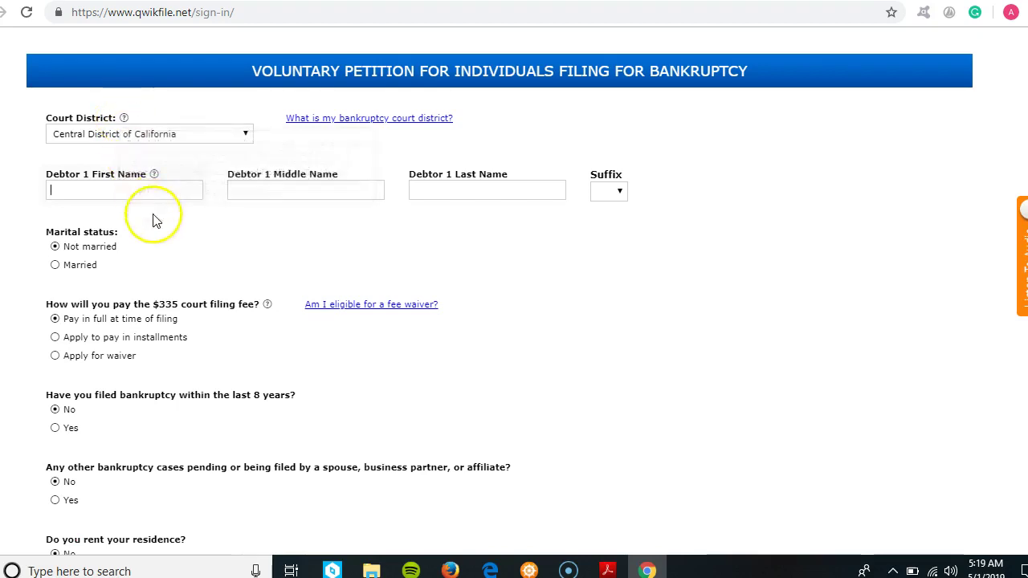
pyautogui.moveTo(159, 178)
pyautogui.moveTo(269, 307)
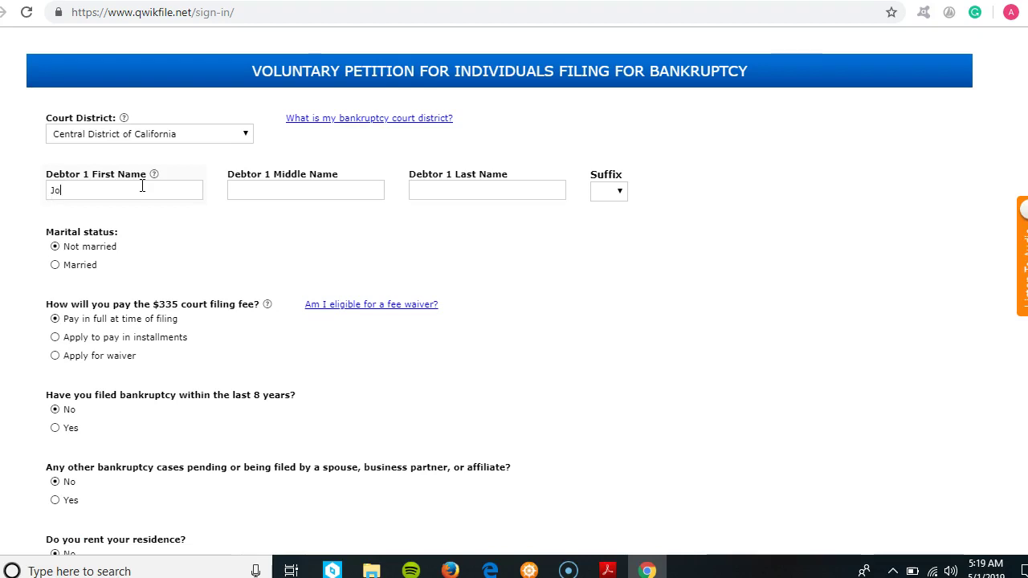
pyautogui.click(234, 193)
pyautogui.write('d')
pyautogui.click(280, 193)
pyautogui.click(421, 193)
pyautogui.write('D')
# - Choose II as Debtor 1's name suffix
pyautogui.click(619, 191)
pyautogui.click(603, 244)
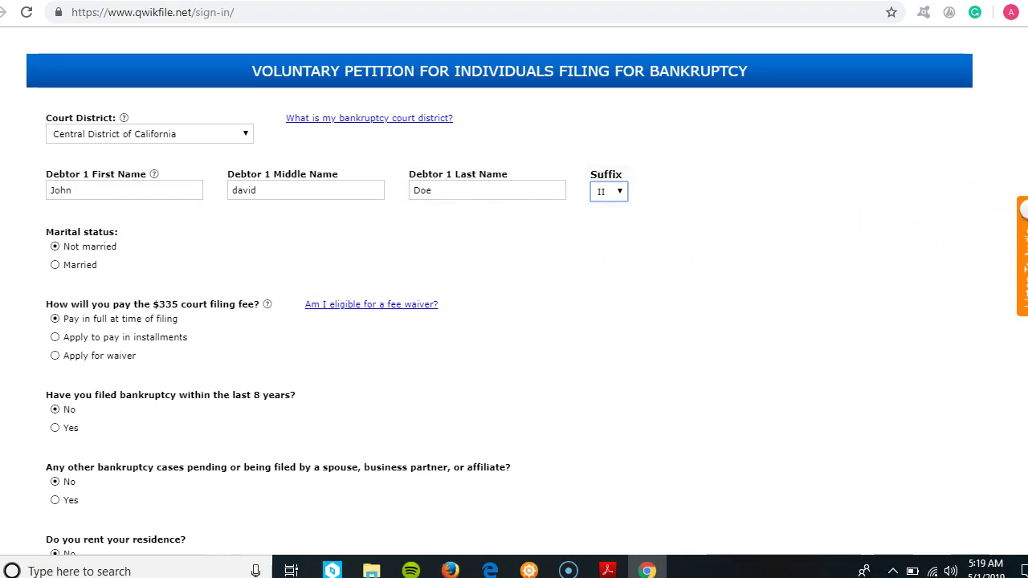
pyautogui.scroll(-1, 515, 289)
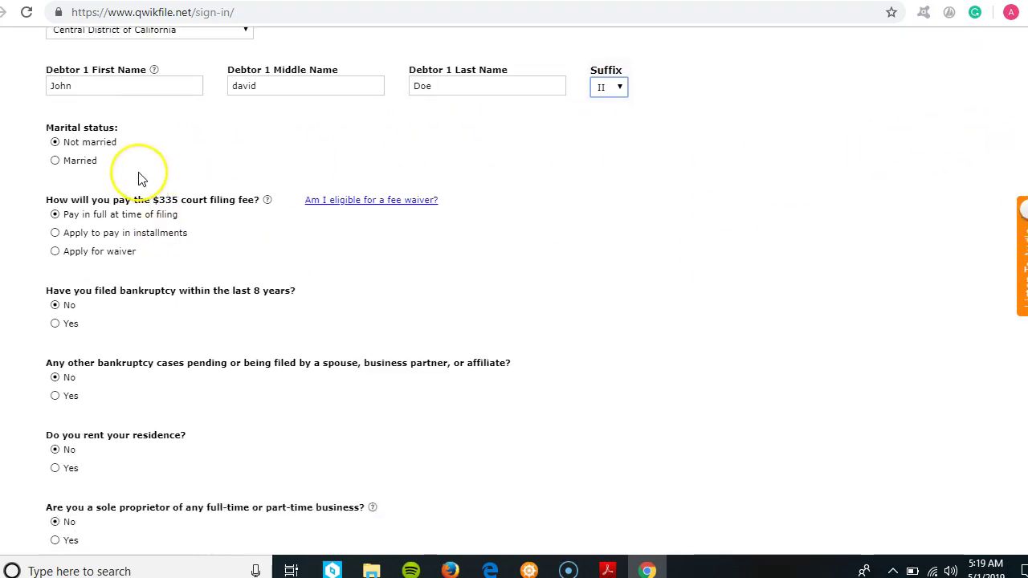
# - Mark marital status as Married, with joint filing with the spouse left at No
pyautogui.click(55, 162)
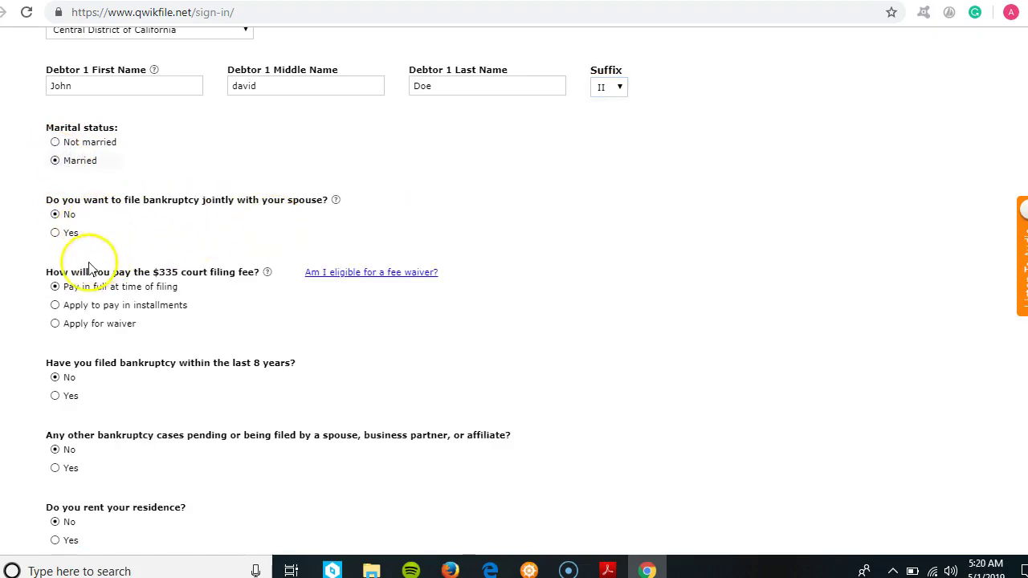
pyautogui.click(55, 233)
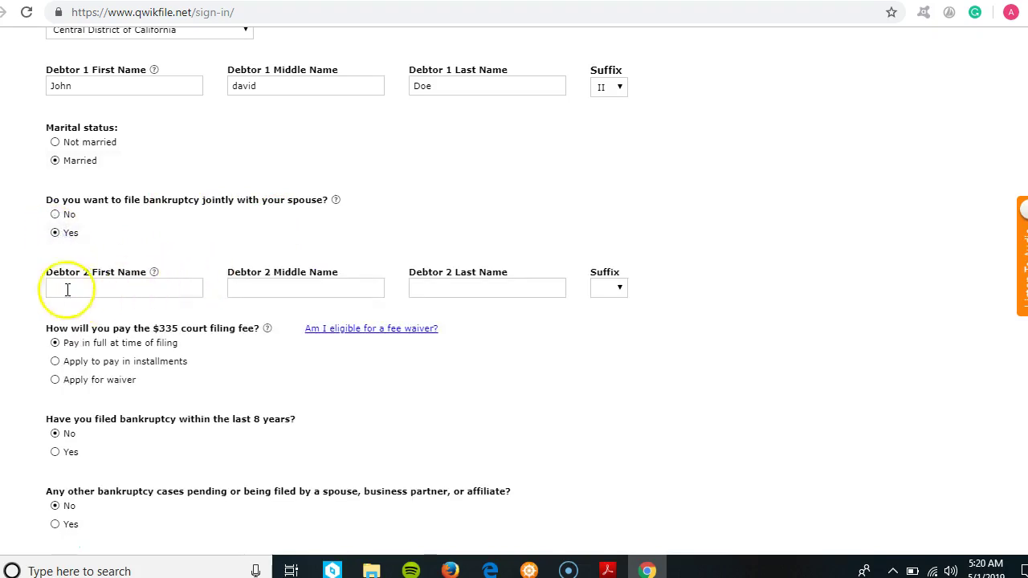
pyautogui.click(54, 215)
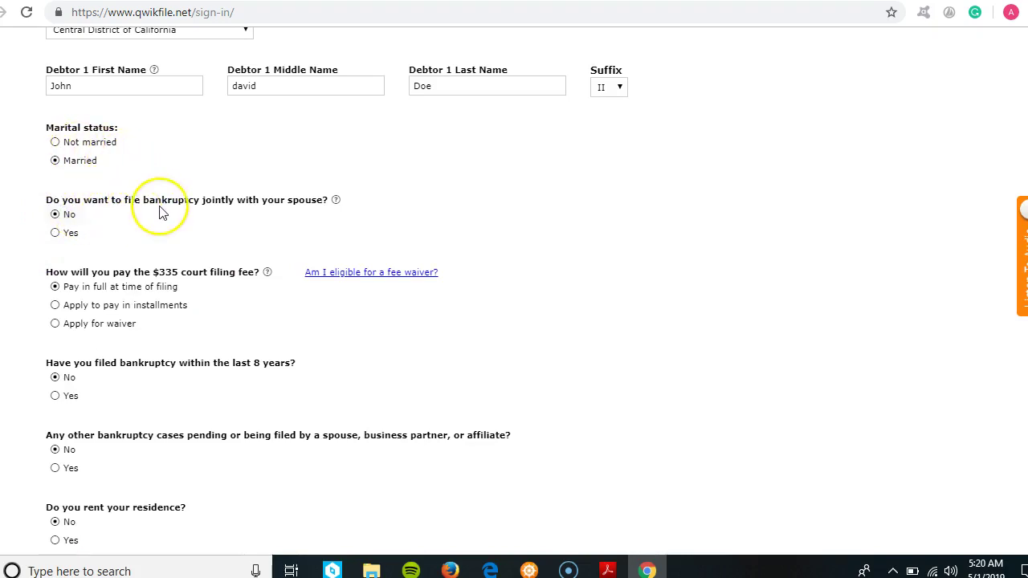
pyautogui.scroll(-1, 514, 289)
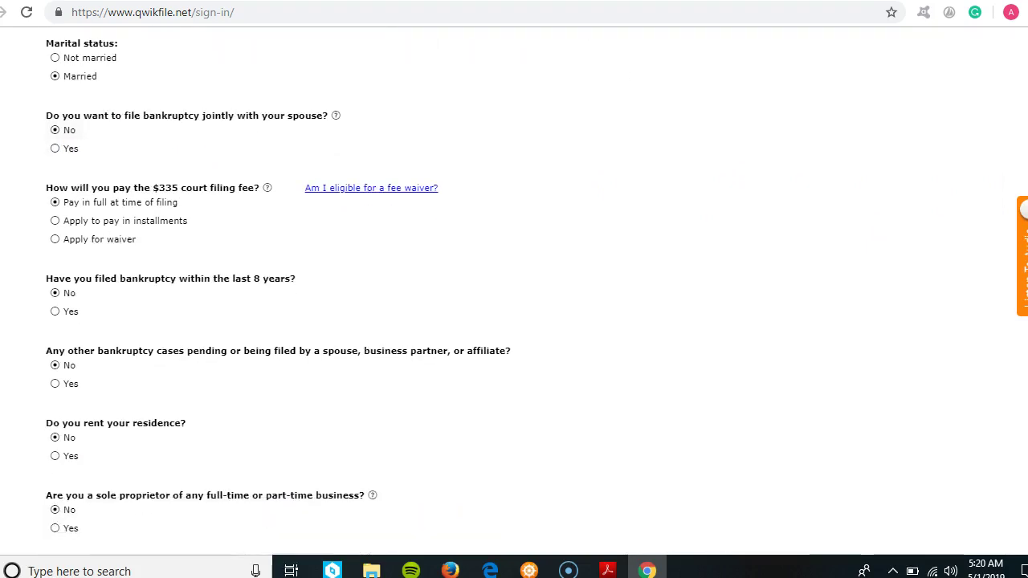
# - Select Apply for waiver for the $335 court filing fee instead of installments
pyautogui.moveTo(338, 122)
pyautogui.moveTo(271, 194)
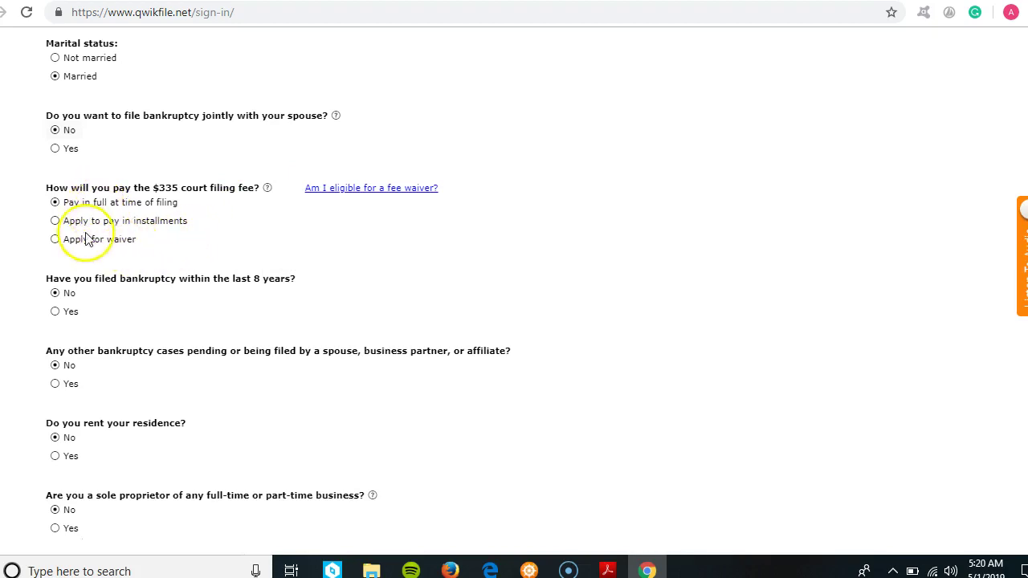
pyautogui.click(54, 221)
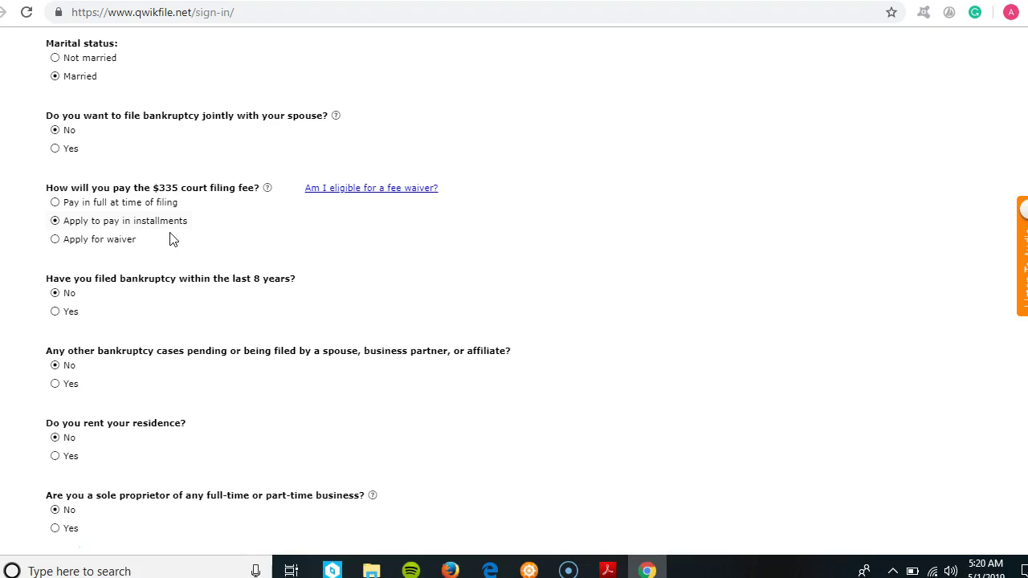
pyautogui.click(55, 239)
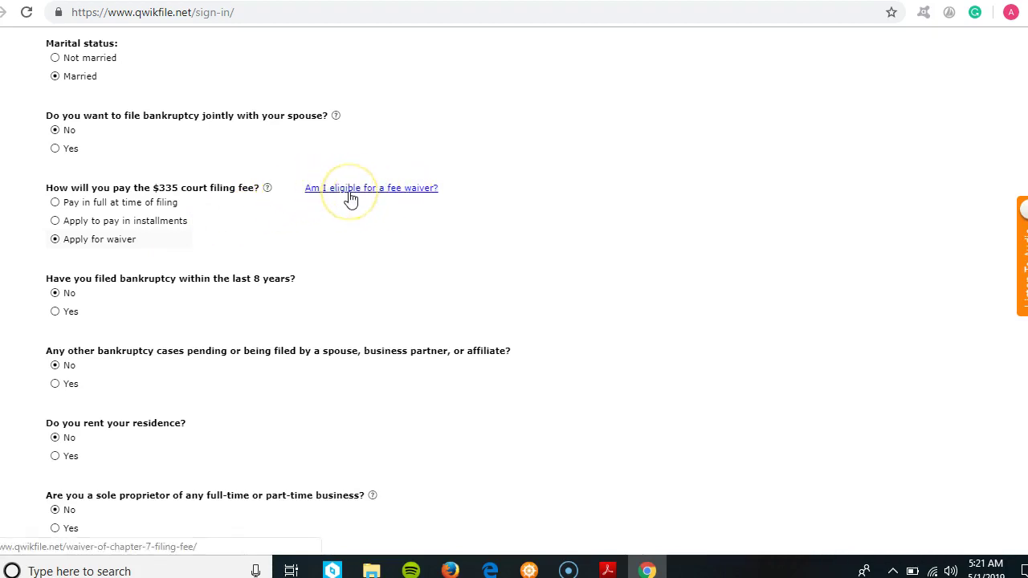
# - Answer No to having filed bankruptcy within the last 8 years
pyautogui.scroll(-3, 778, 274)
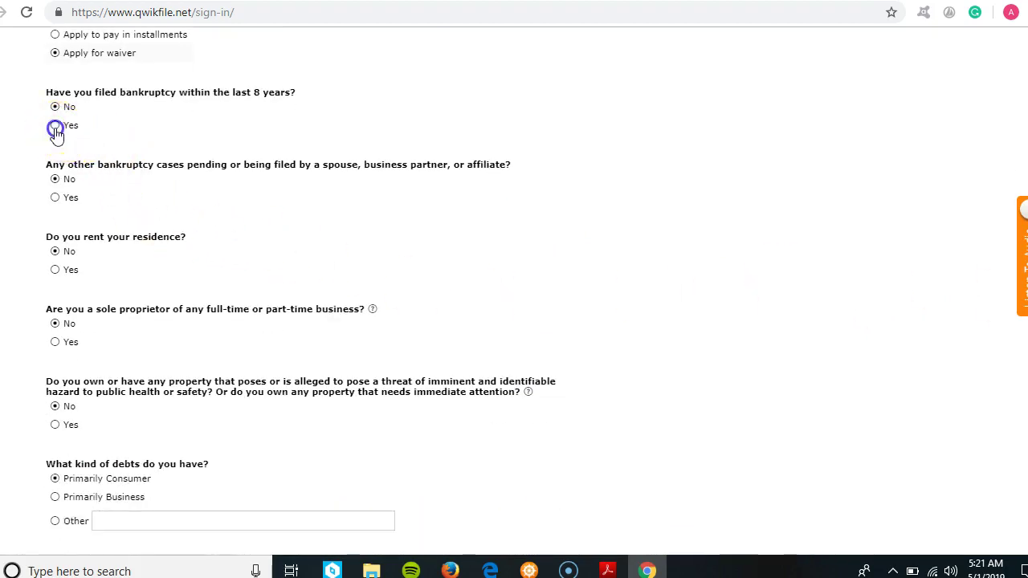
pyautogui.click(55, 127)
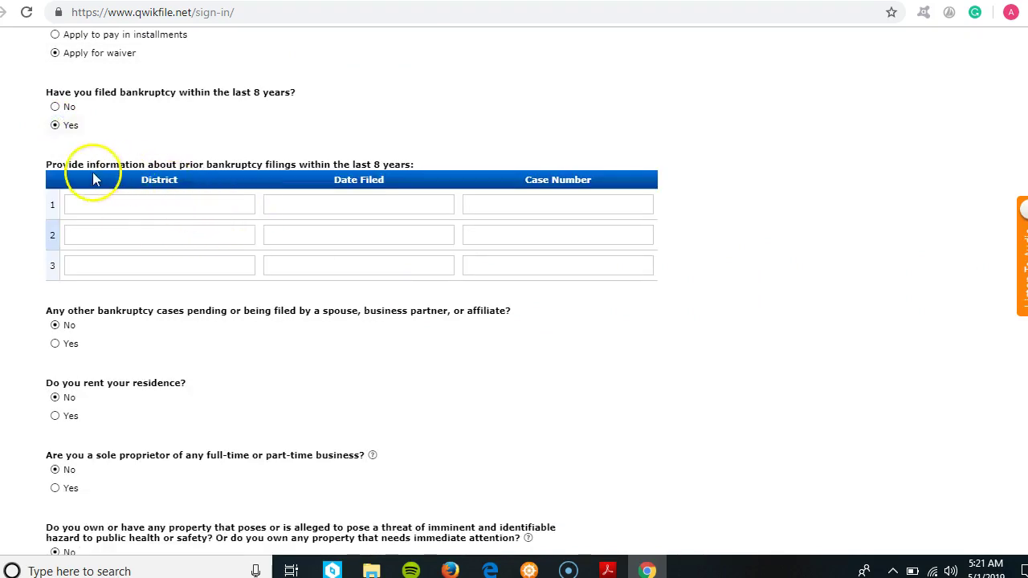
pyautogui.click(56, 108)
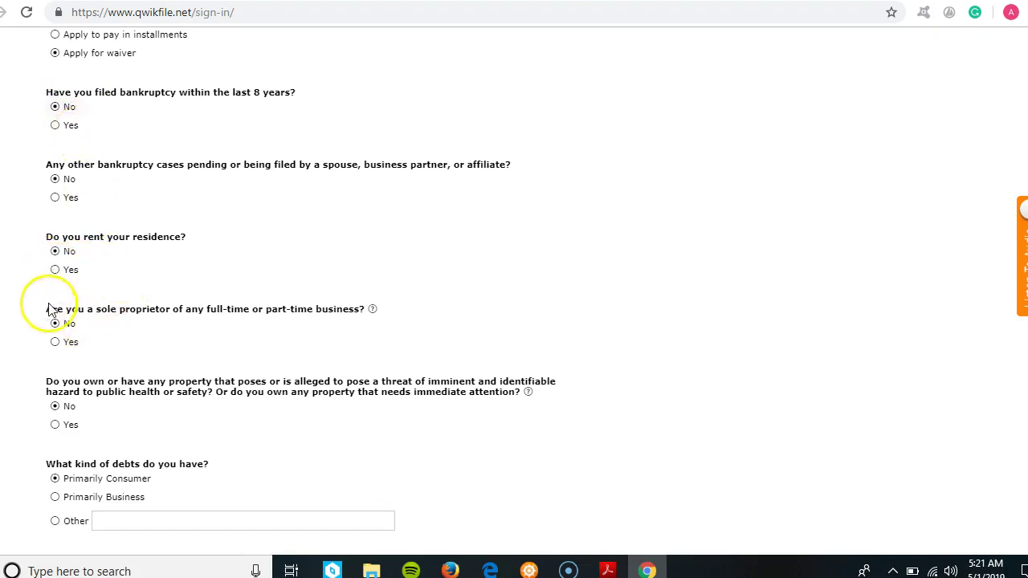
pyautogui.moveTo(371, 313)
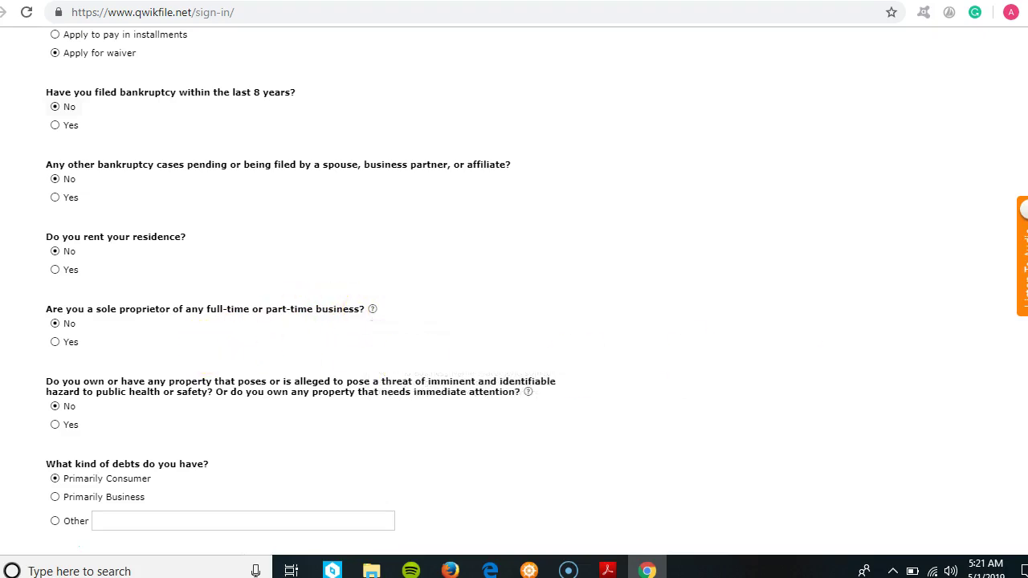
pyautogui.scroll(-3, 514, 289)
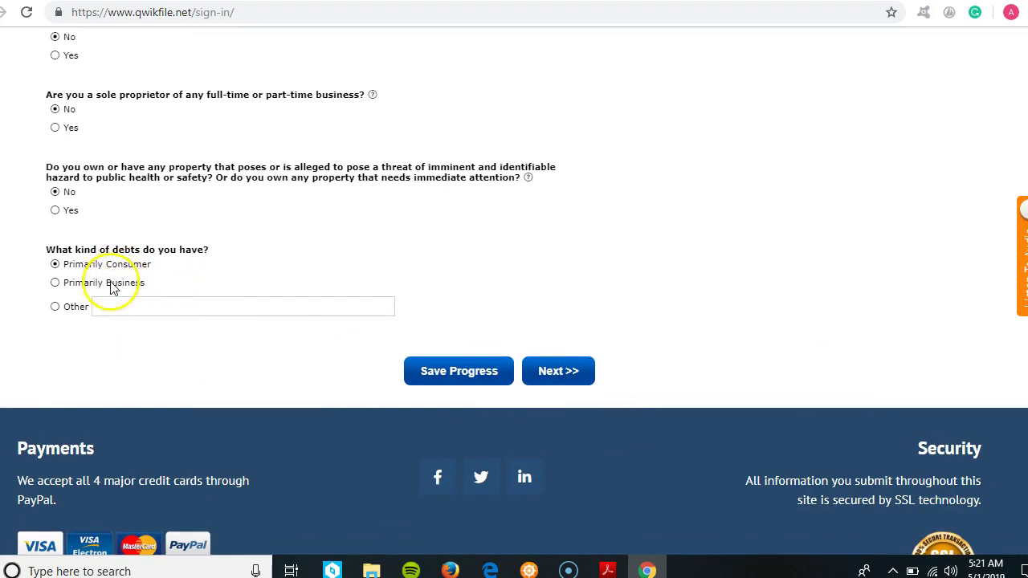
# - Continue to Debtor 1 Information, keeping other names used and separate mailing address at No
pyautogui.click(559, 371)
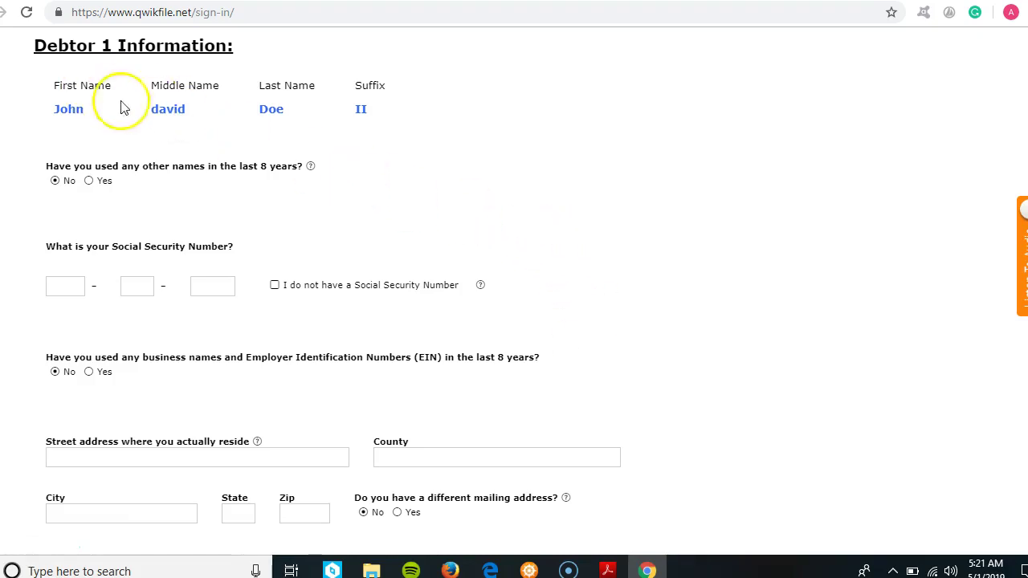
pyautogui.click(88, 181)
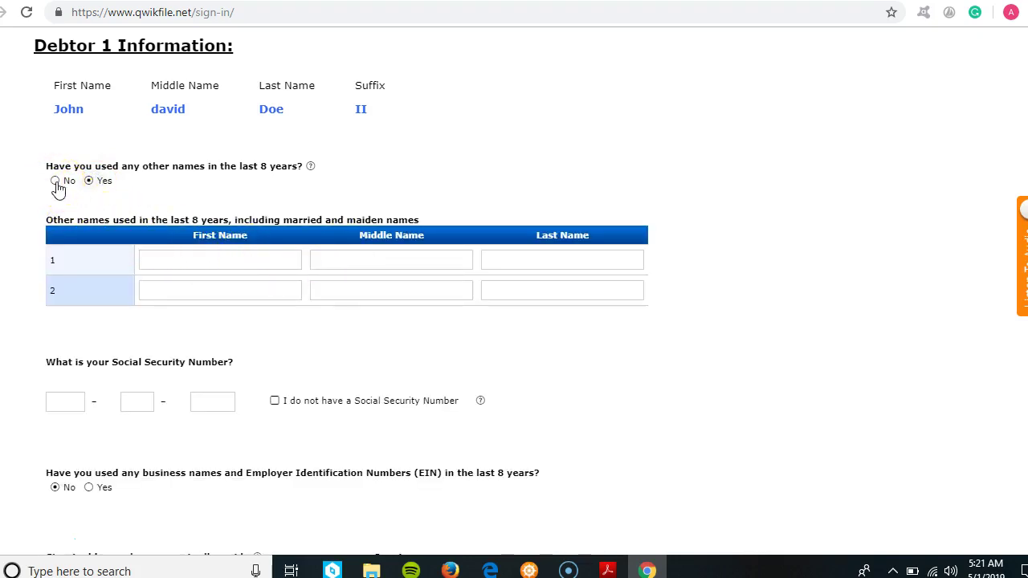
pyautogui.click(56, 182)
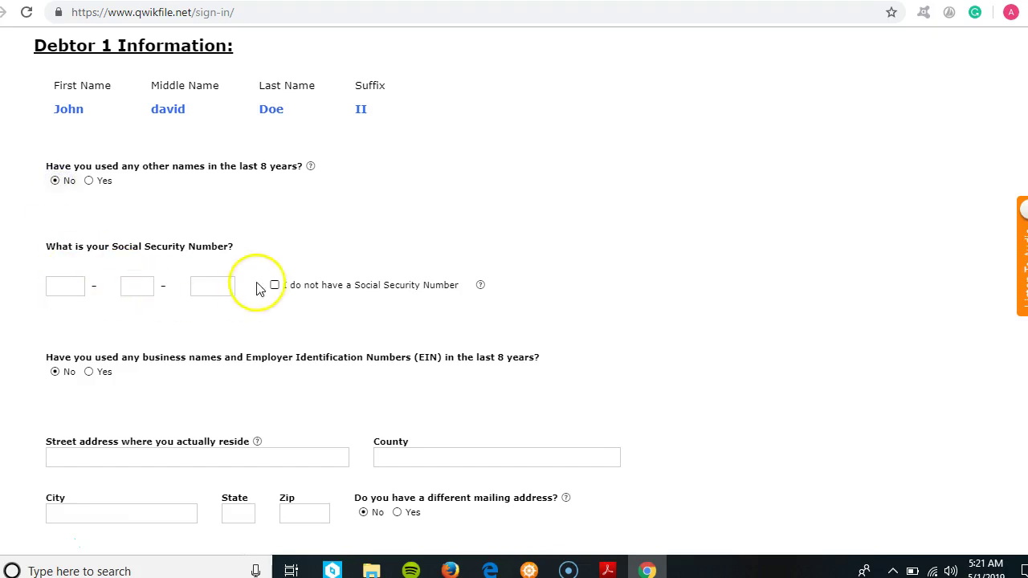
pyautogui.scroll(-4, 994, 200)
pyautogui.scroll(-2, 587, 266)
pyautogui.scroll(1, 588, 266)
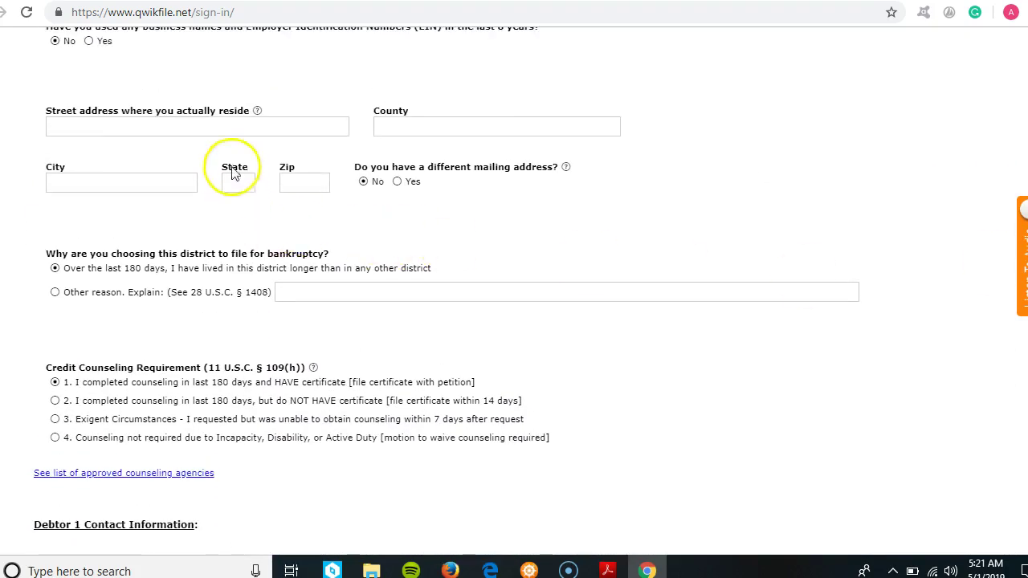
pyautogui.click(398, 183)
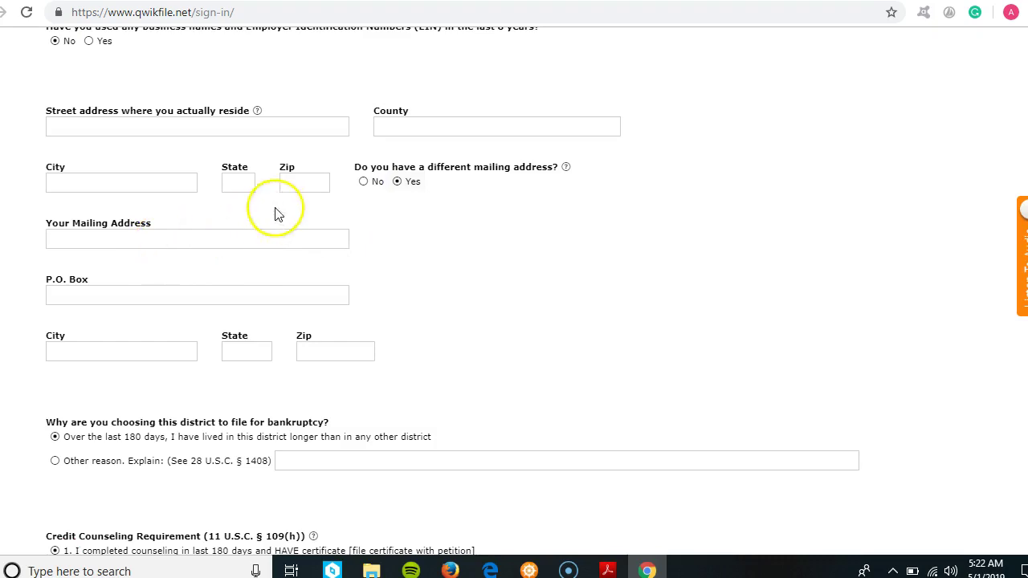
pyautogui.click(363, 183)
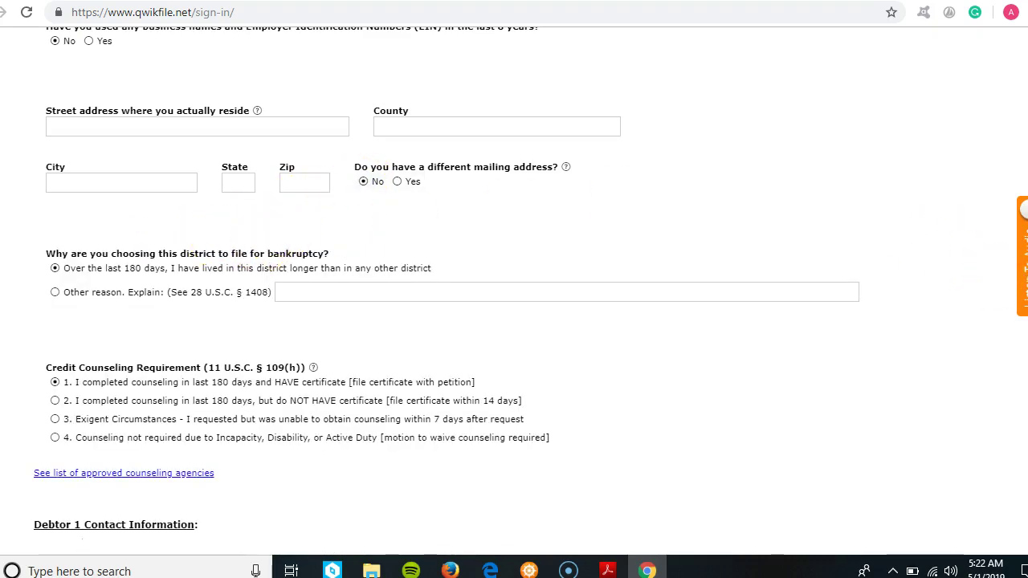
pyautogui.scroll(-3, 891, 326)
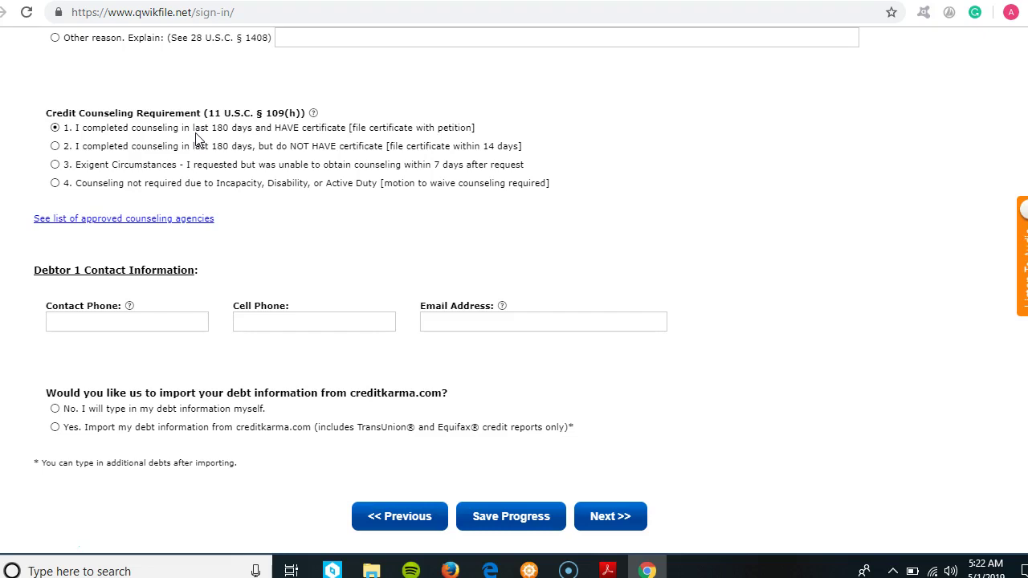
# - Choose to import debt information from creditkarma.com and submit the Debtor 1 page
pyautogui.moveTo(315, 118)
pyautogui.scroll(-3, 867, 345)
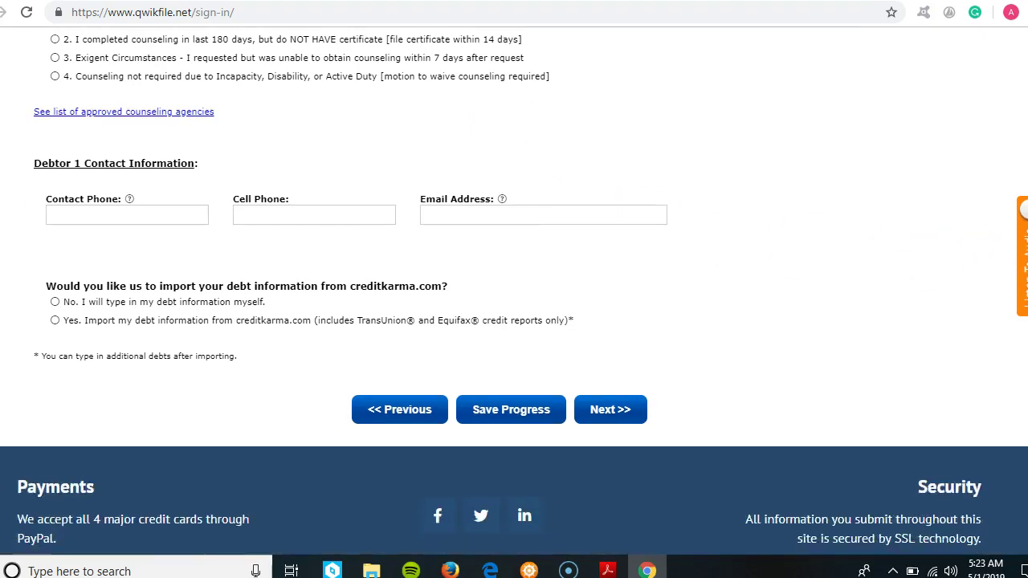
pyautogui.click(175, 195)
pyautogui.click(485, 187)
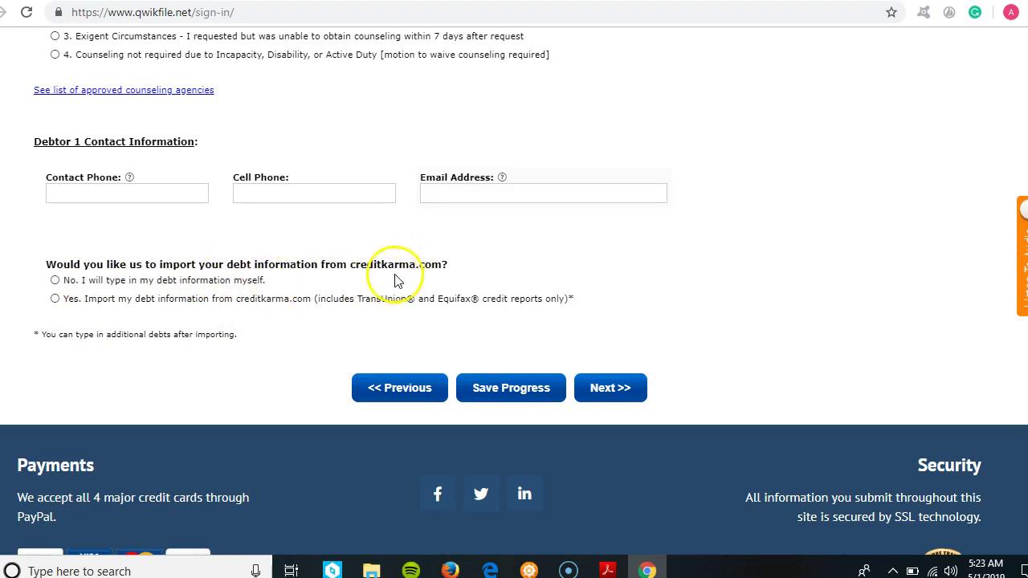
pyautogui.click(55, 281)
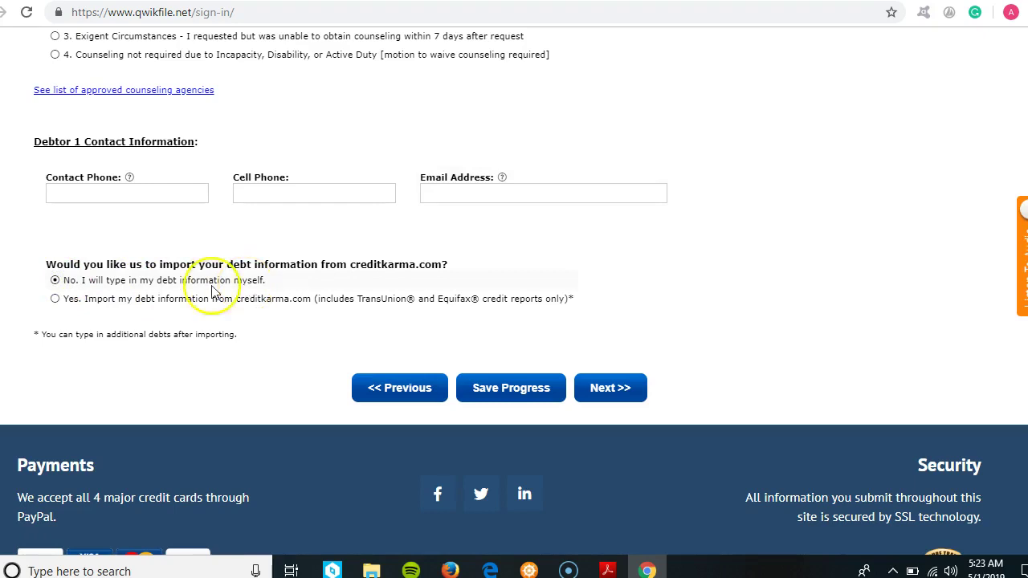
pyautogui.click(56, 299)
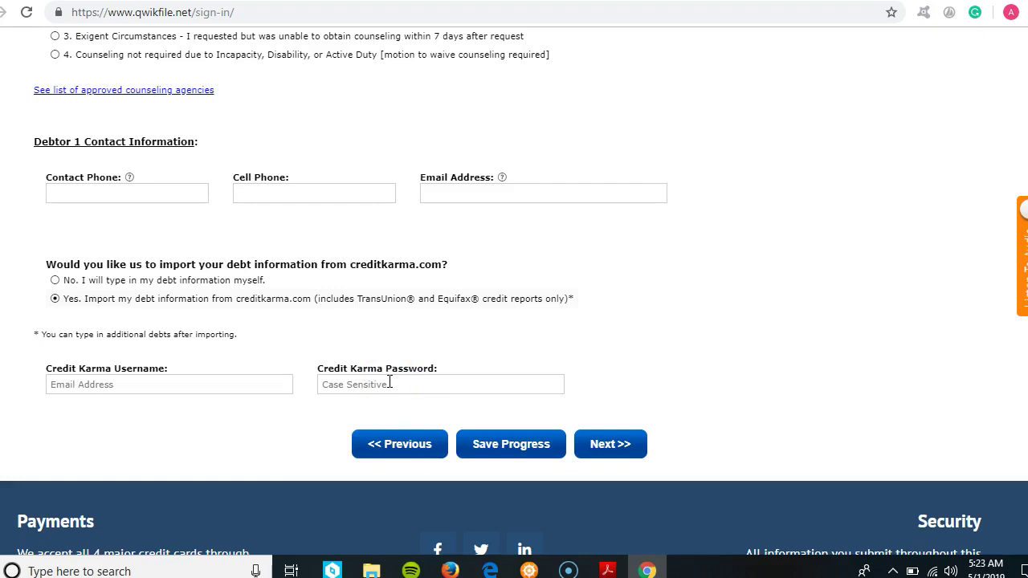
pyautogui.click(619, 444)
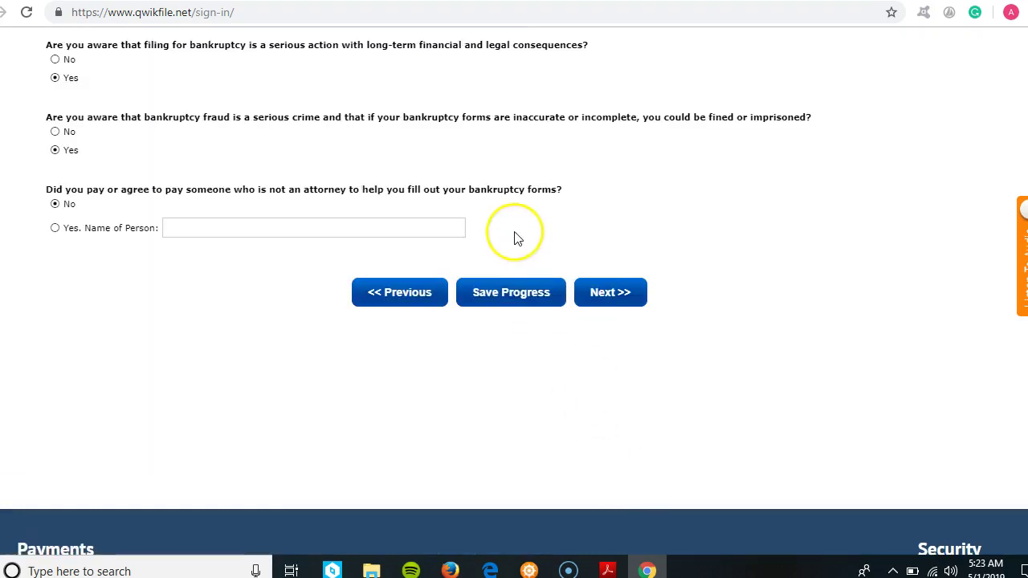
# - Continue past the acknowledgement questions to Schedule A/B: Property
pyautogui.click(617, 310)
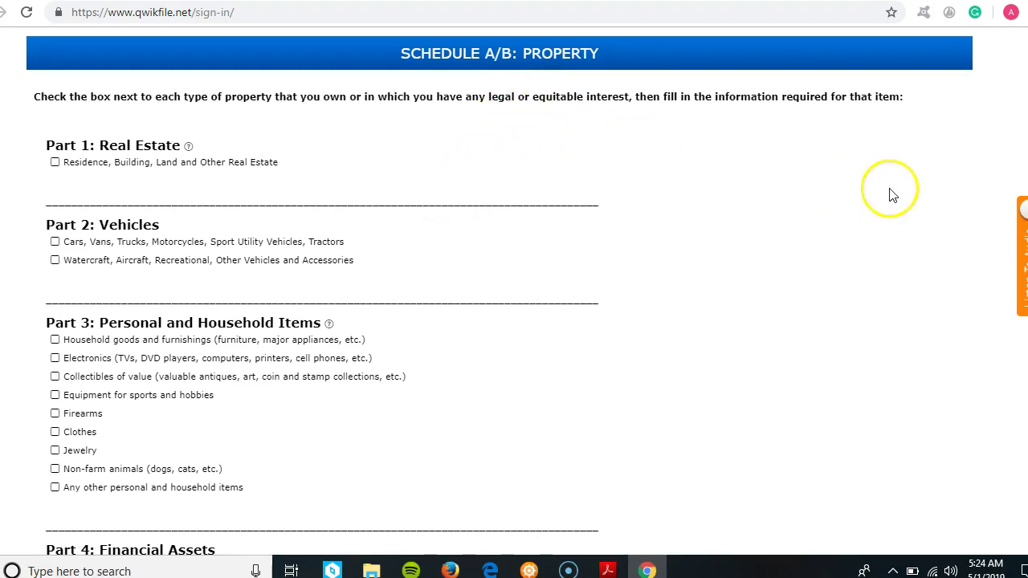
# - Declare one residence/building/land property as a single-family home, adding no second property
pyautogui.scroll(-1, 514, 296)
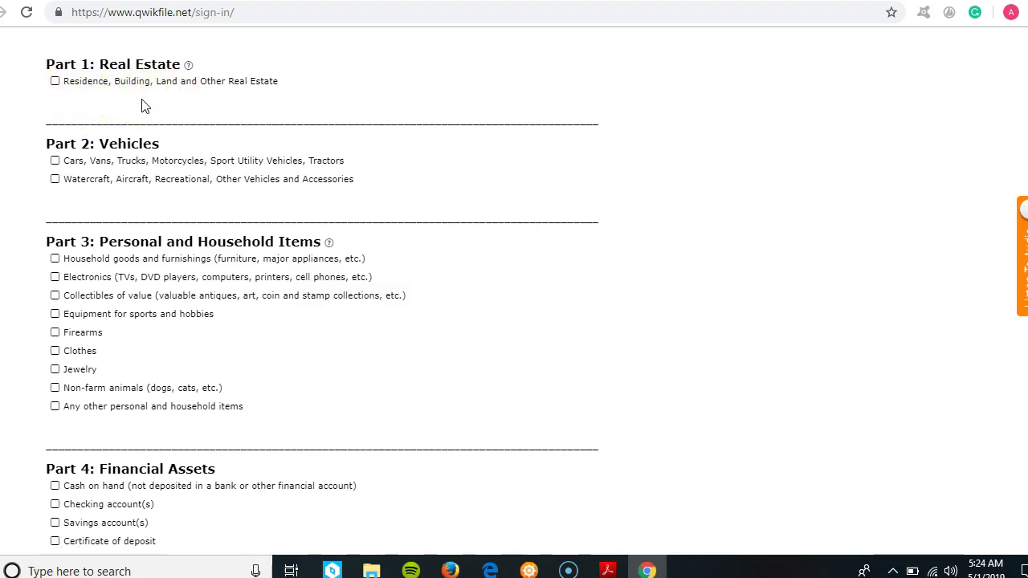
pyautogui.click(55, 82)
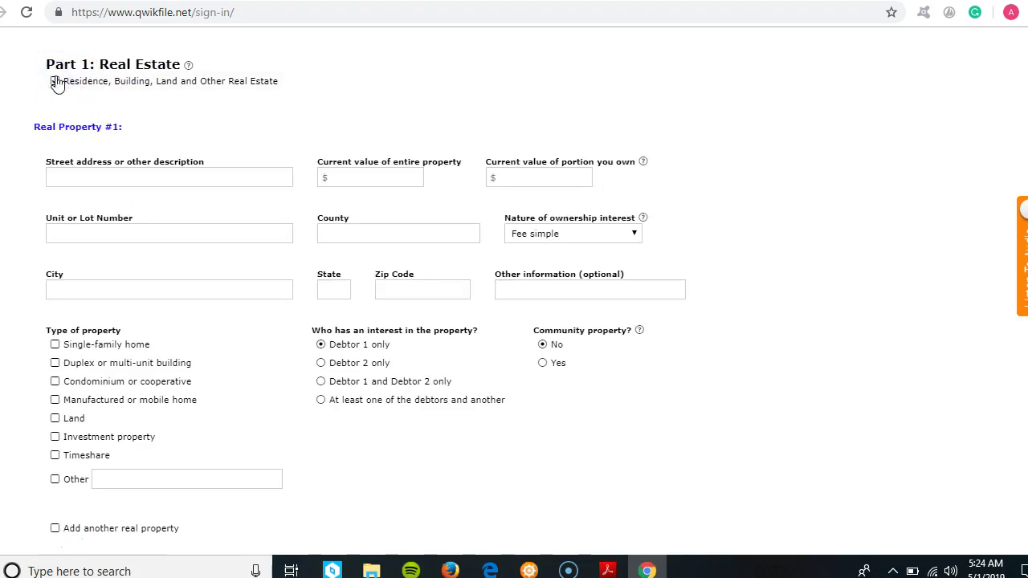
pyautogui.click(138, 178)
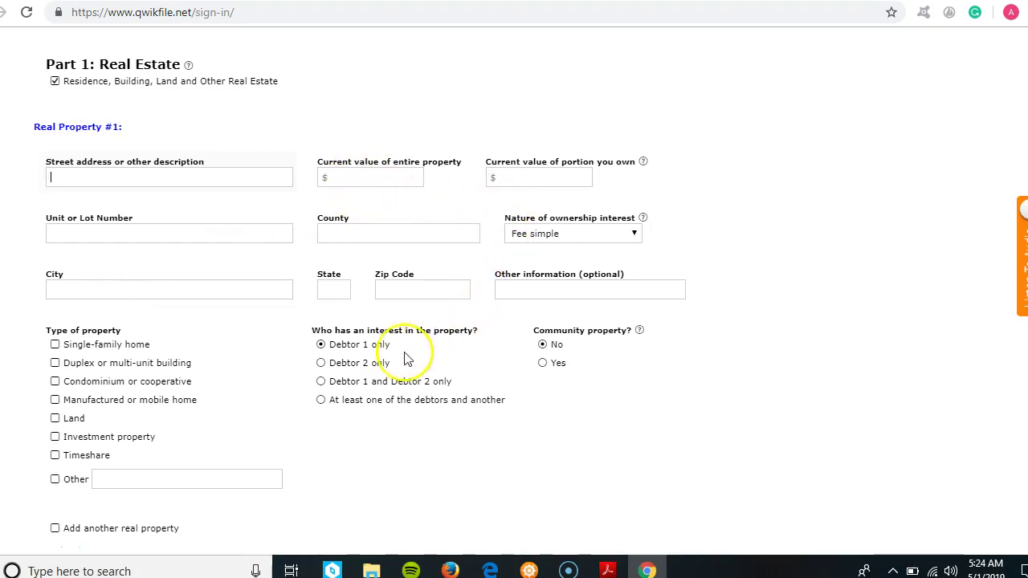
pyautogui.scroll(-2, 947, 250)
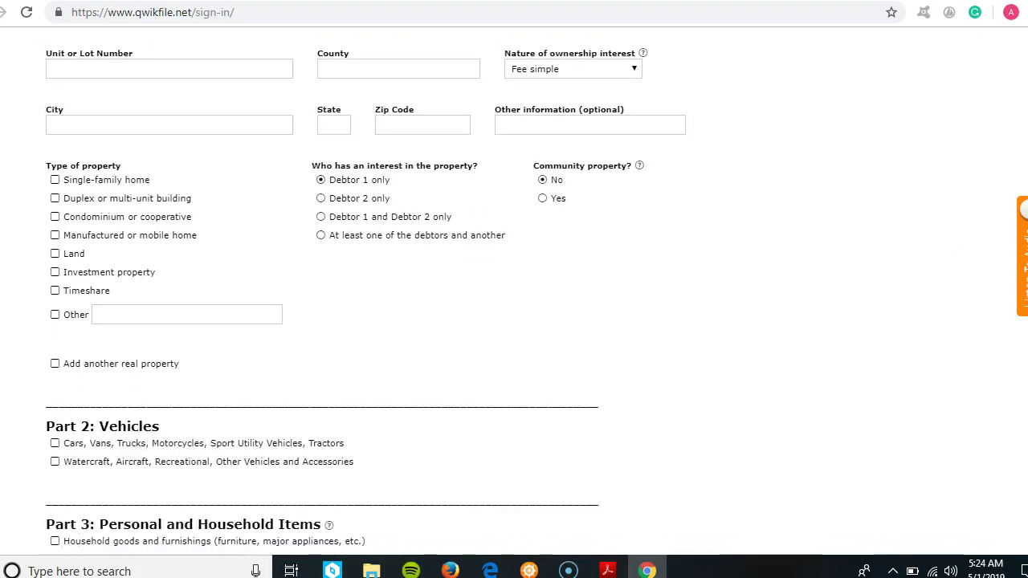
pyautogui.click(55, 180)
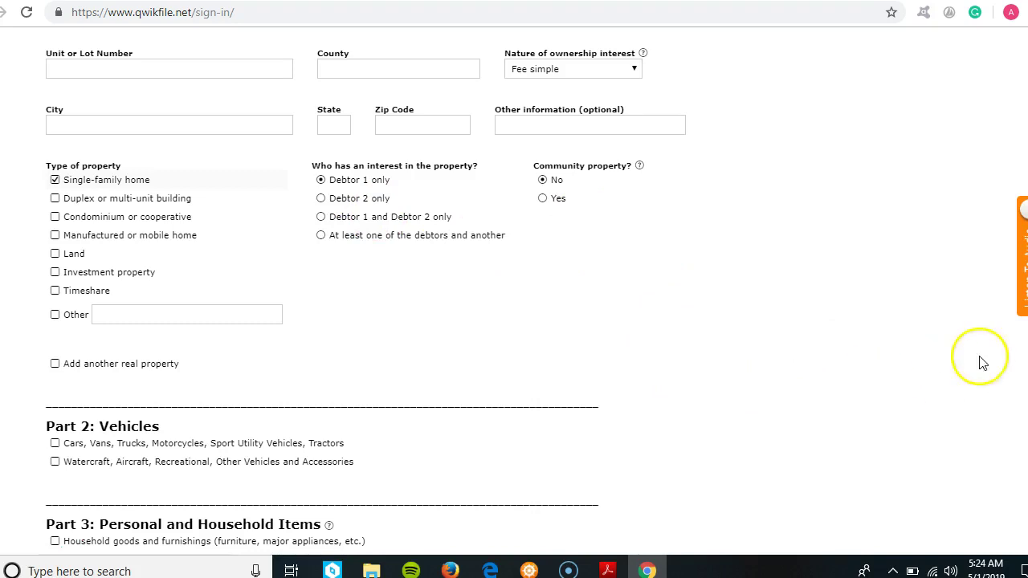
pyautogui.scroll(-3, 514, 289)
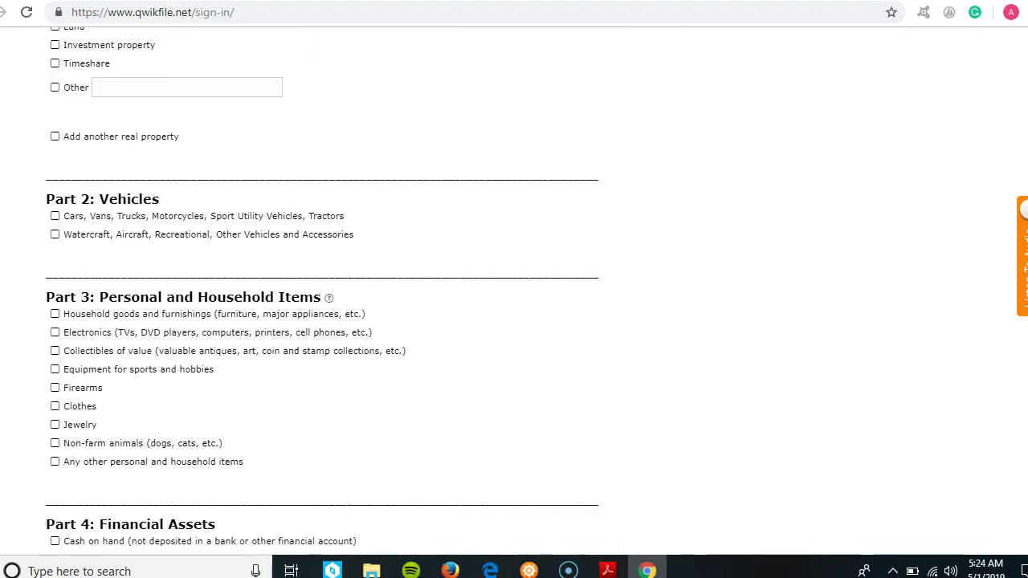
pyautogui.scroll(-1, 514, 289)
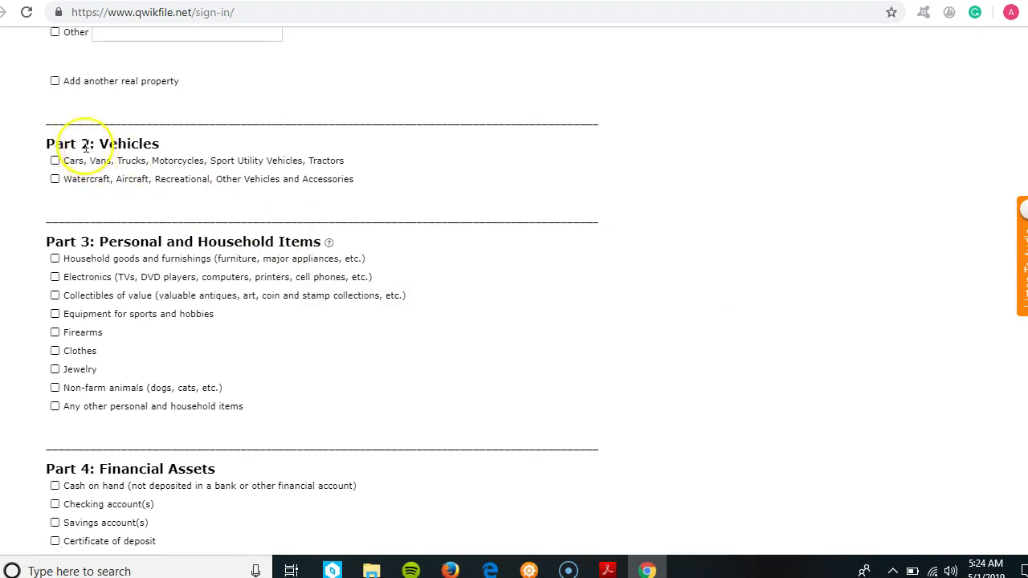
pyautogui.click(55, 82)
pyautogui.click(55, 81)
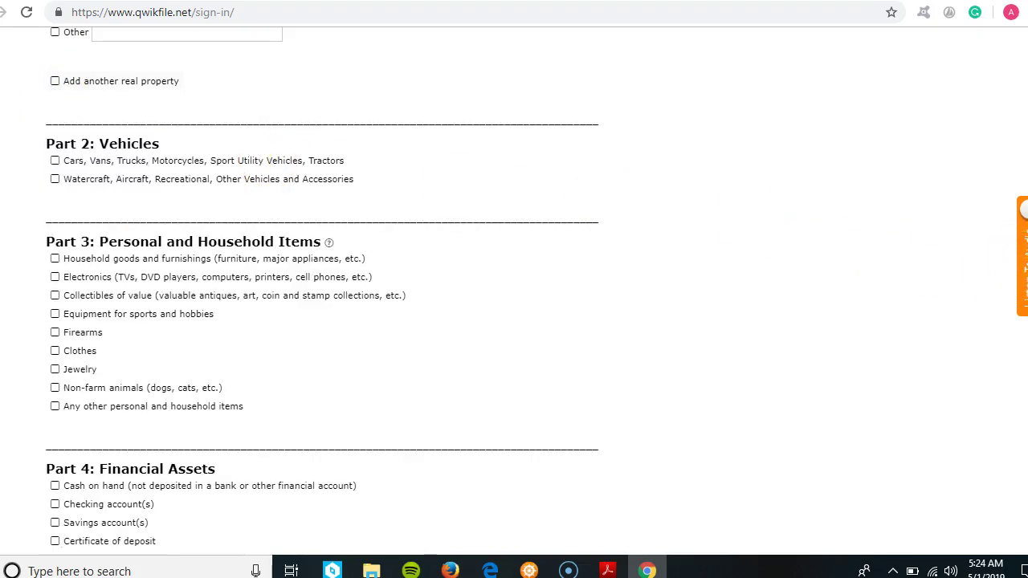
pyautogui.scroll(-1, 766, 188)
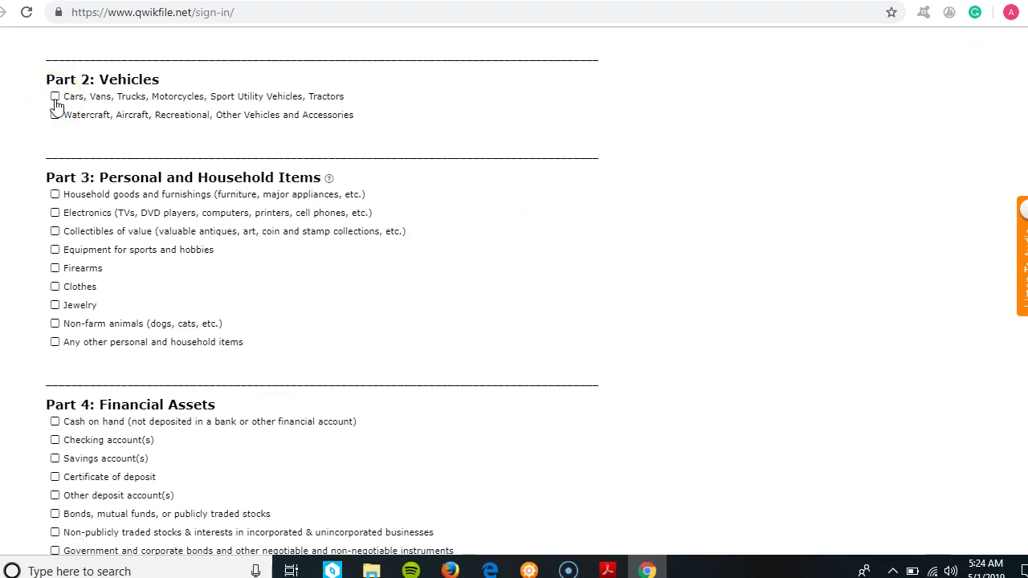
pyautogui.click(55, 97)
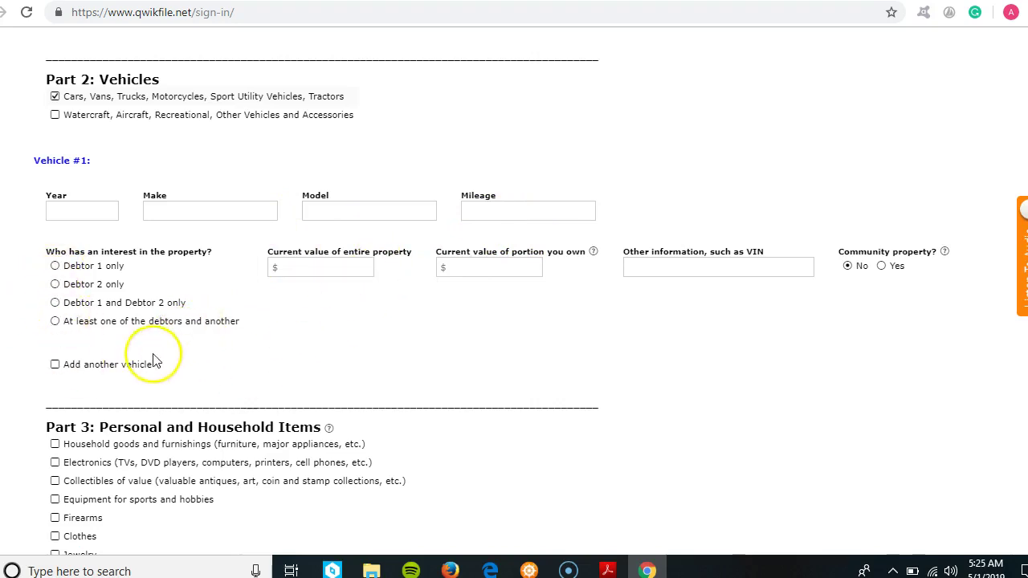
pyautogui.scroll(-2, 463, 317)
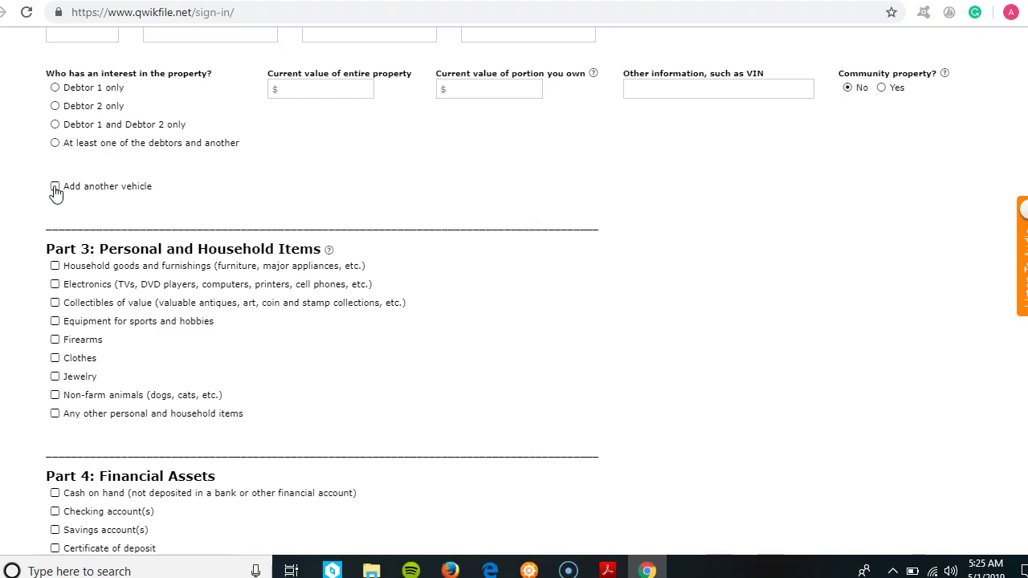
pyautogui.click(54, 188)
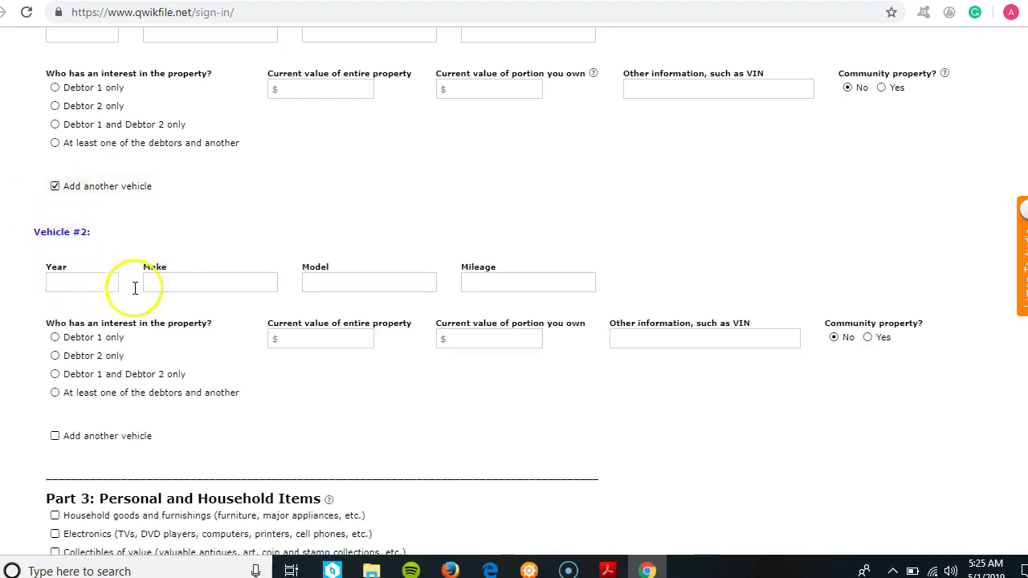
pyautogui.click(55, 186)
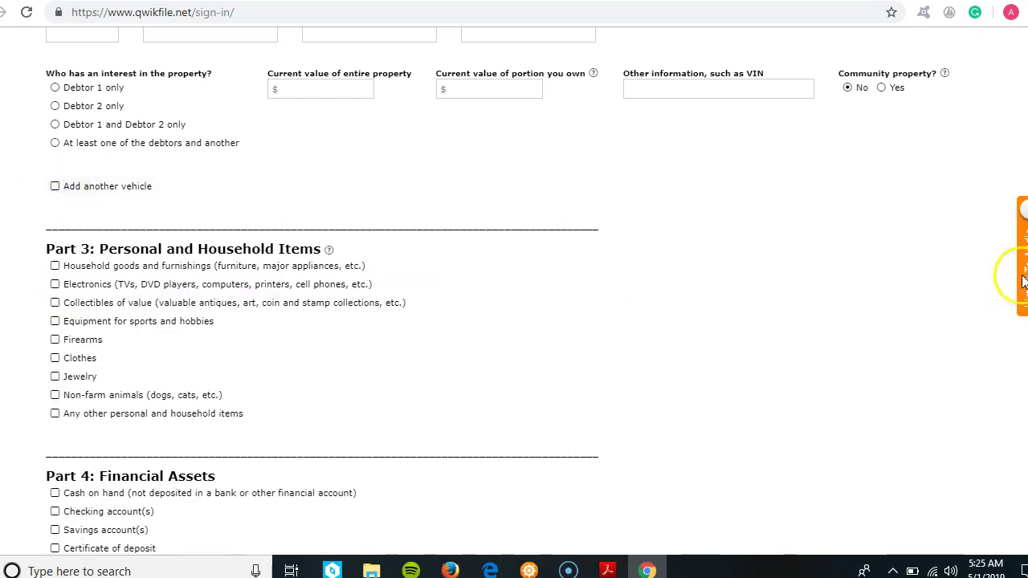
pyautogui.scroll(-2, 695, 300)
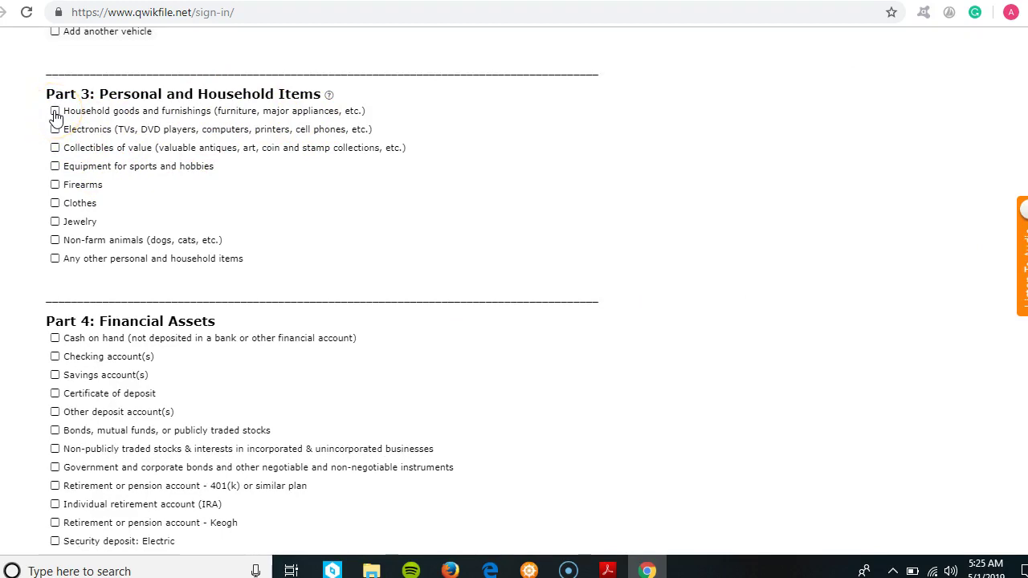
# - Tick Household goods, Electronics, Clothes and Jewelry among Part 3 personal items
pyautogui.click(55, 111)
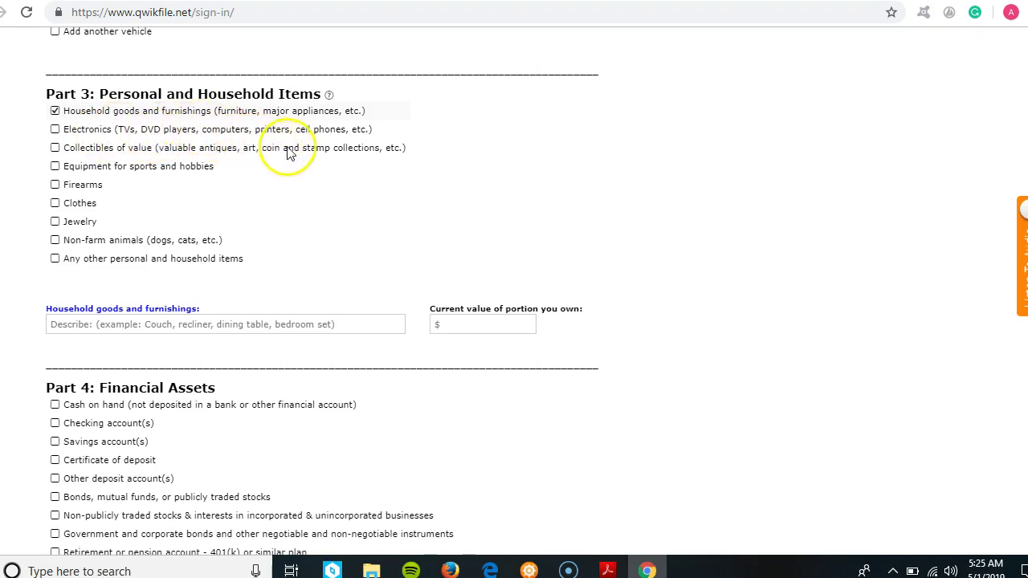
pyautogui.click(56, 131)
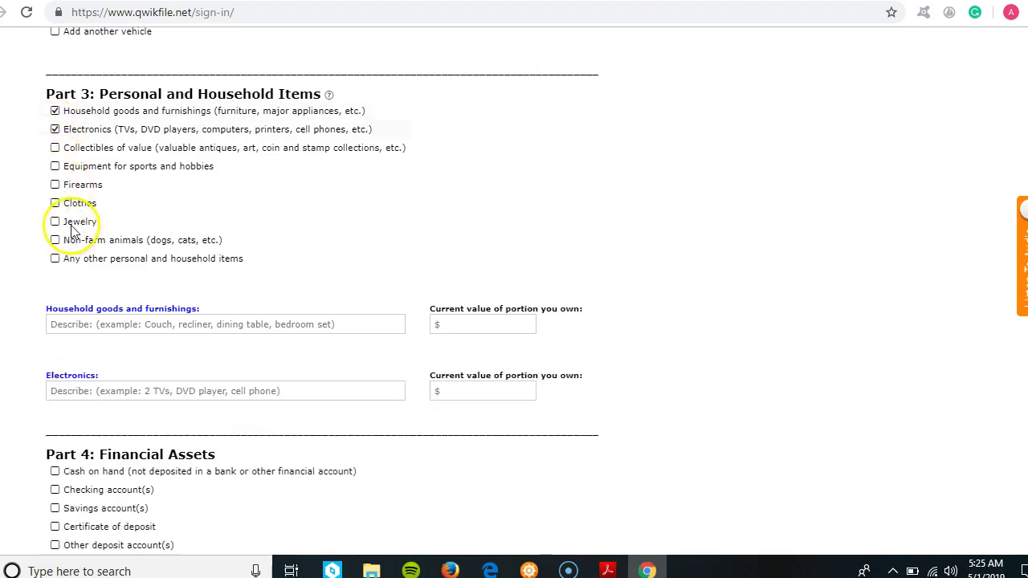
pyautogui.click(55, 205)
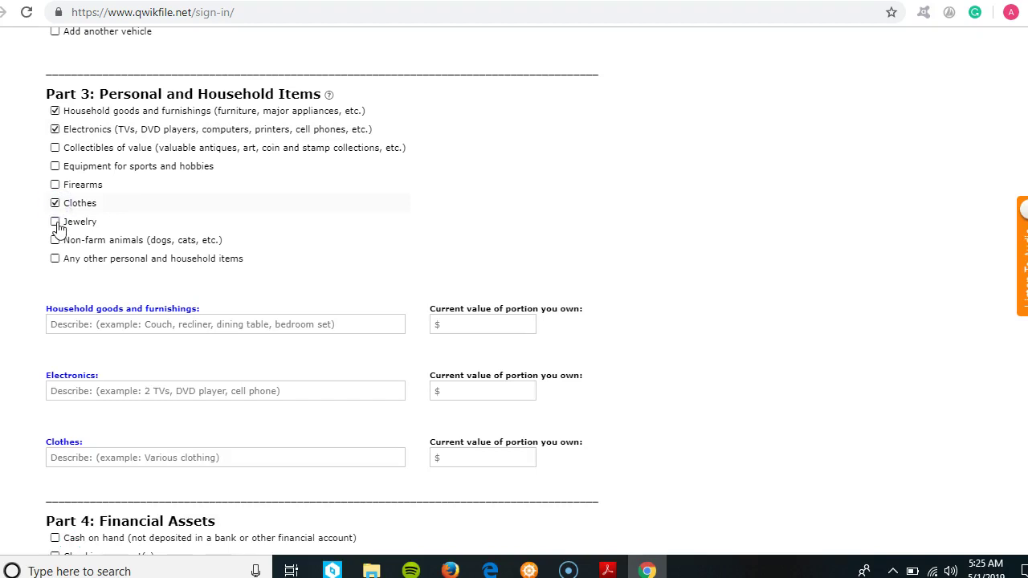
pyautogui.click(55, 223)
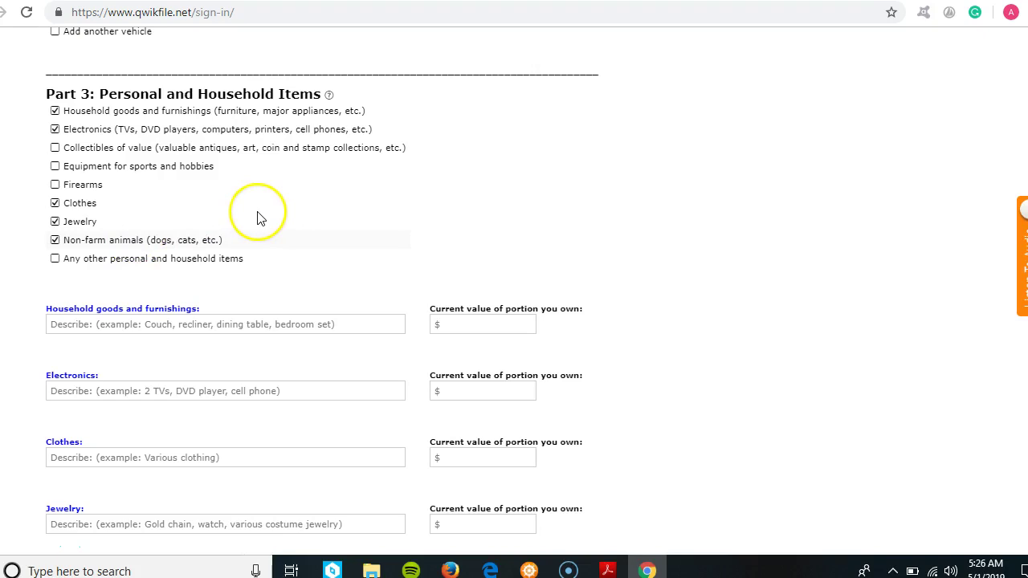
pyautogui.scroll(-3, 1002, 271)
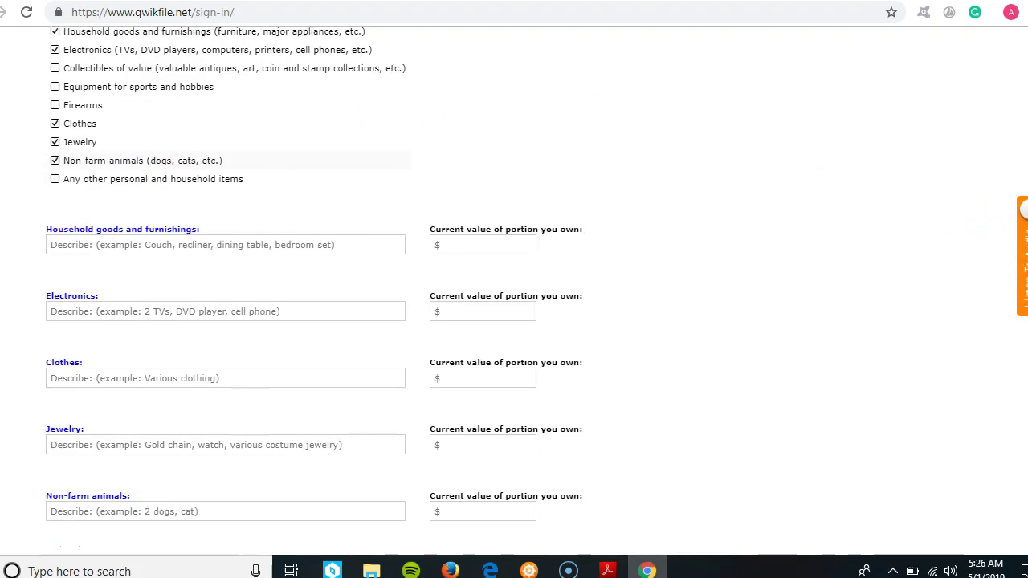
pyautogui.scroll(-1, 515, 289)
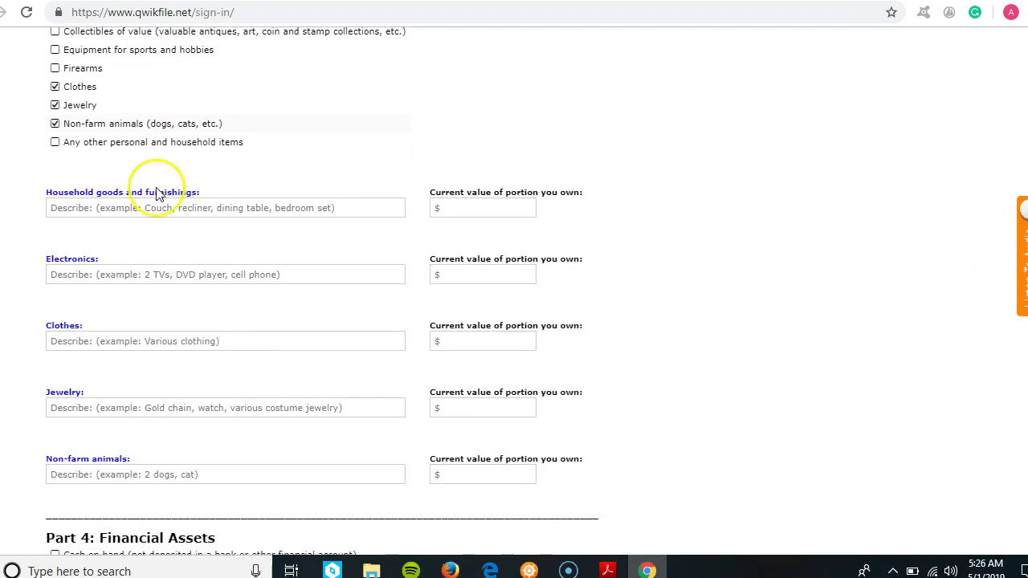
# - Enter 1200.00 as the household goods current value
pyautogui.click(97, 208)
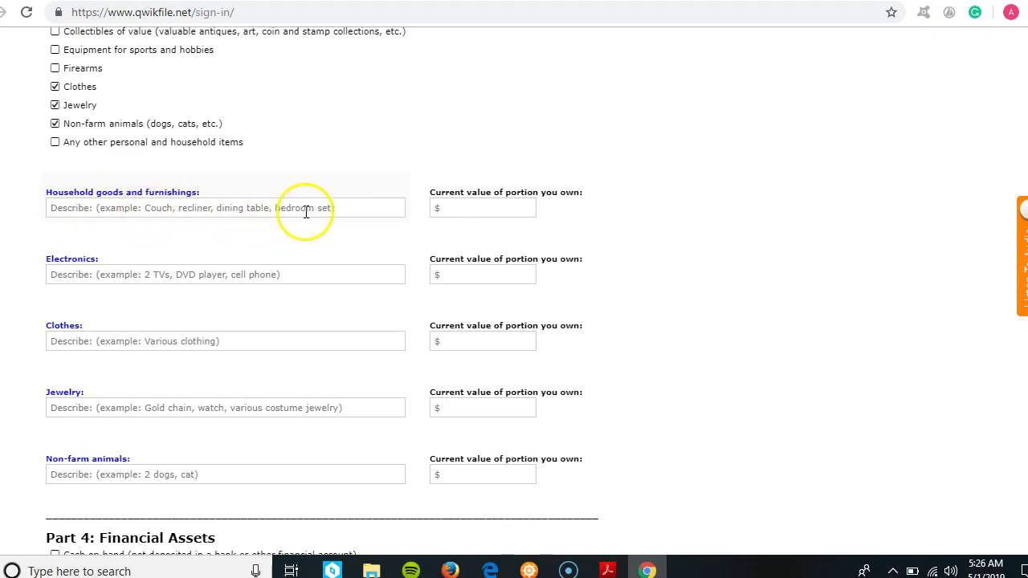
pyautogui.click(457, 207)
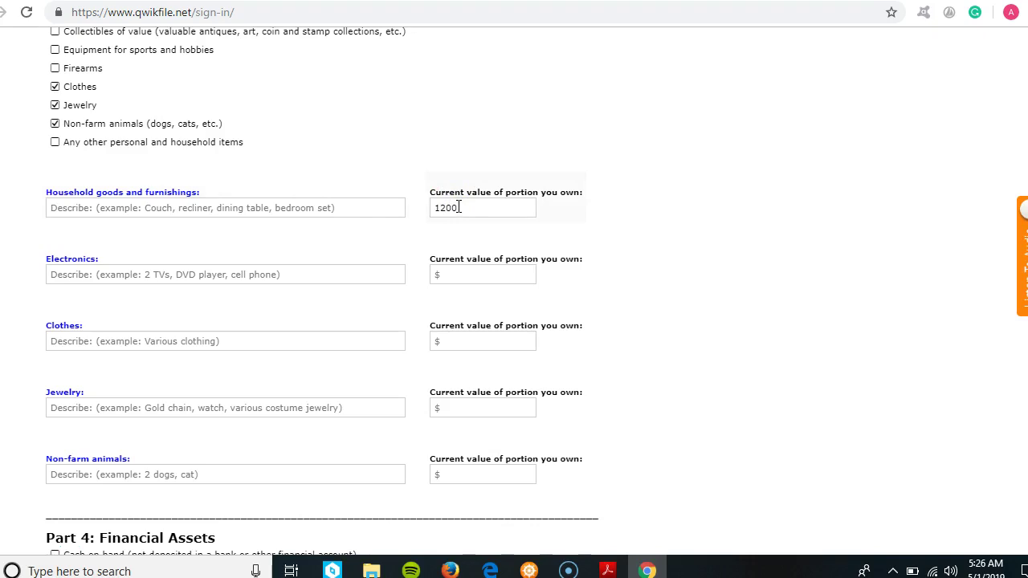
pyautogui.click(634, 244)
pyautogui.scroll(3, 930, 270)
pyautogui.moveTo(333, 198)
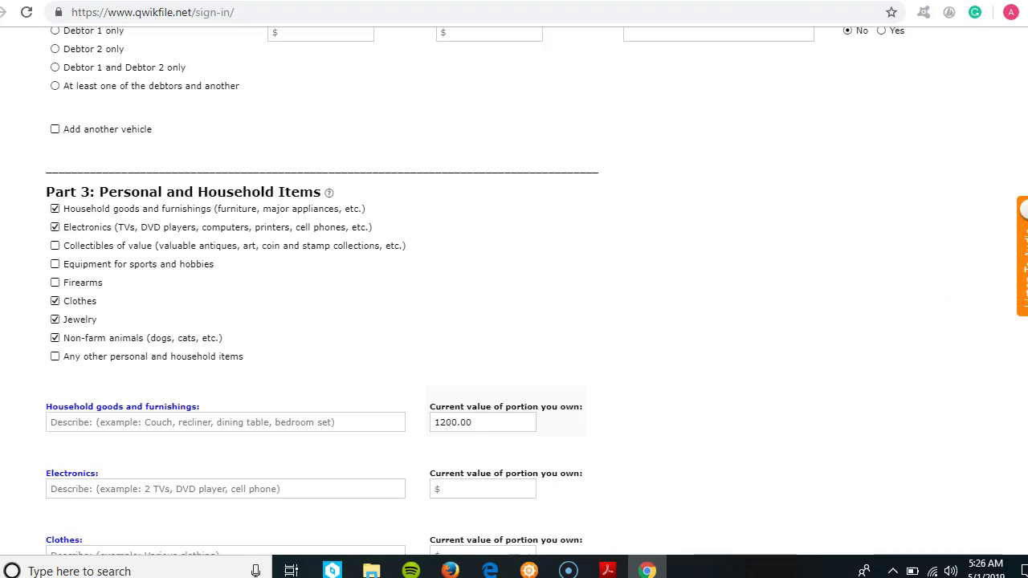
# - Enter current values of 800 for electronics and 200 for clothes
pyautogui.scroll(-1, 1013, 302)
pyautogui.scroll(-3, 685, 407)
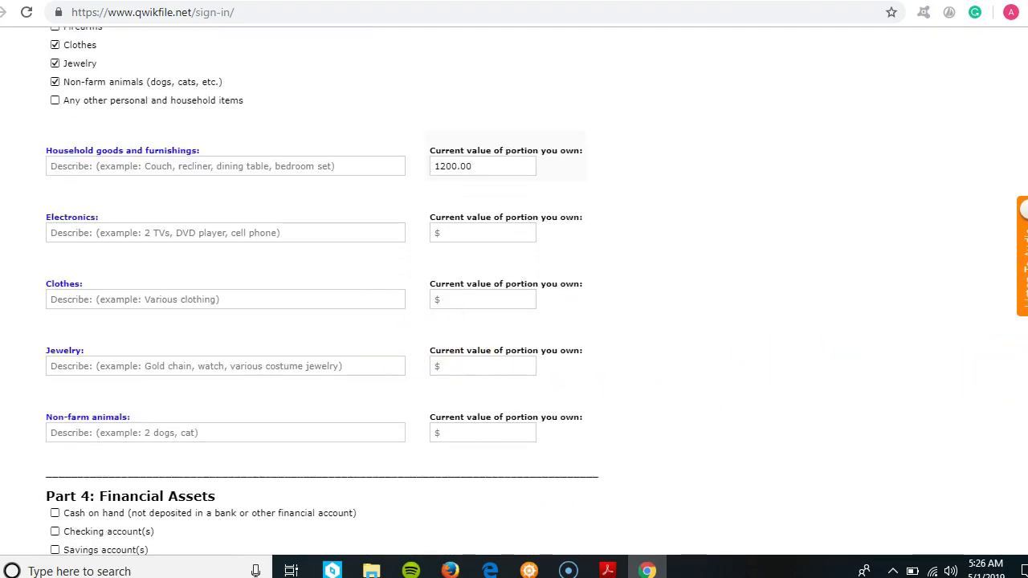
pyautogui.scroll(-1, 514, 289)
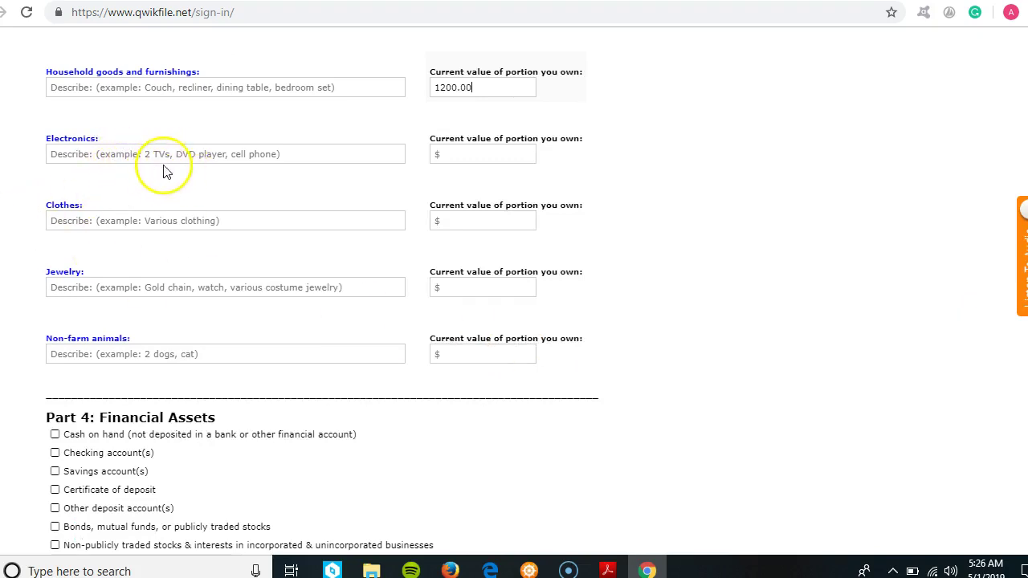
pyautogui.click(466, 145)
pyautogui.click(476, 158)
pyautogui.write('800')
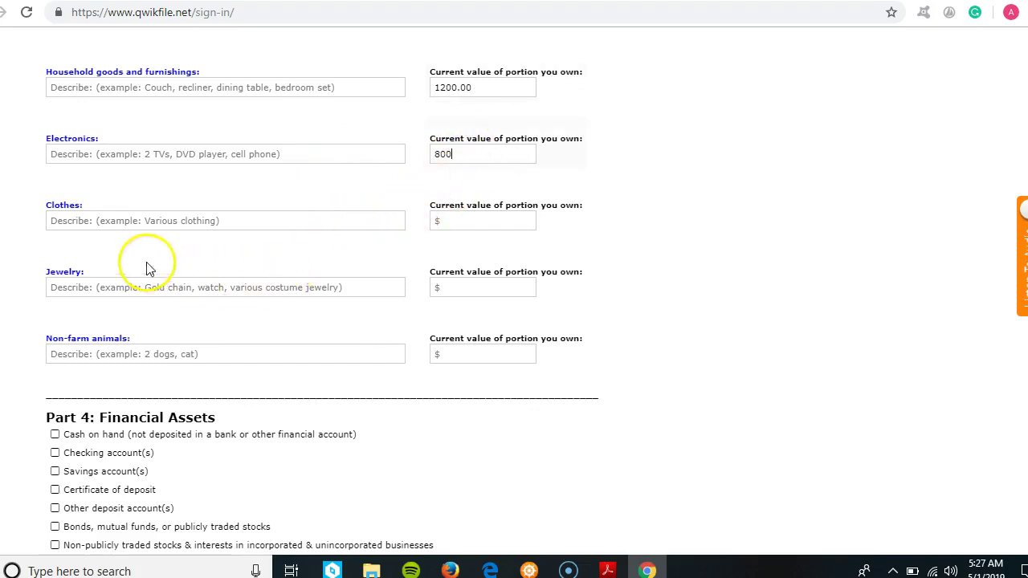
pyautogui.click(467, 217)
pyautogui.write('200')
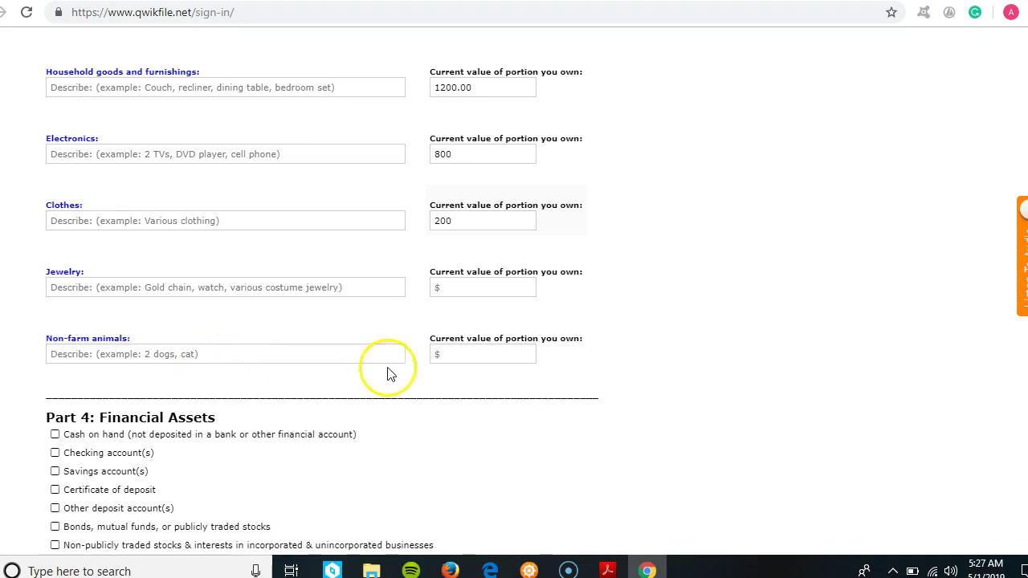
pyautogui.scroll(-5, 325, 291)
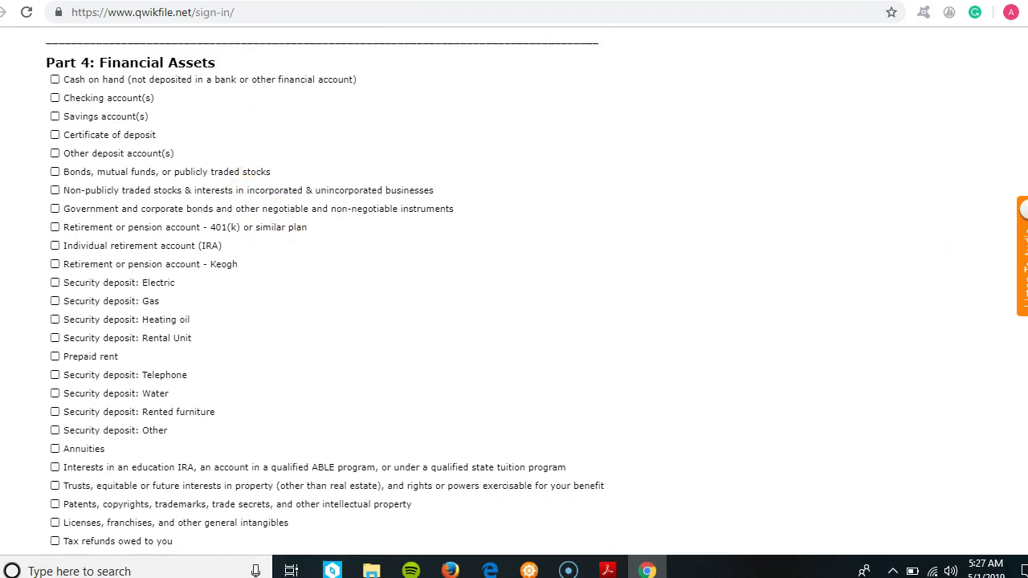
# - Tick Checking, Savings, 401(k), and Electric and Rental Unit security deposits in Part 4
pyautogui.scroll(-1, 1024, 338)
pyautogui.scroll(2, 1025, 337)
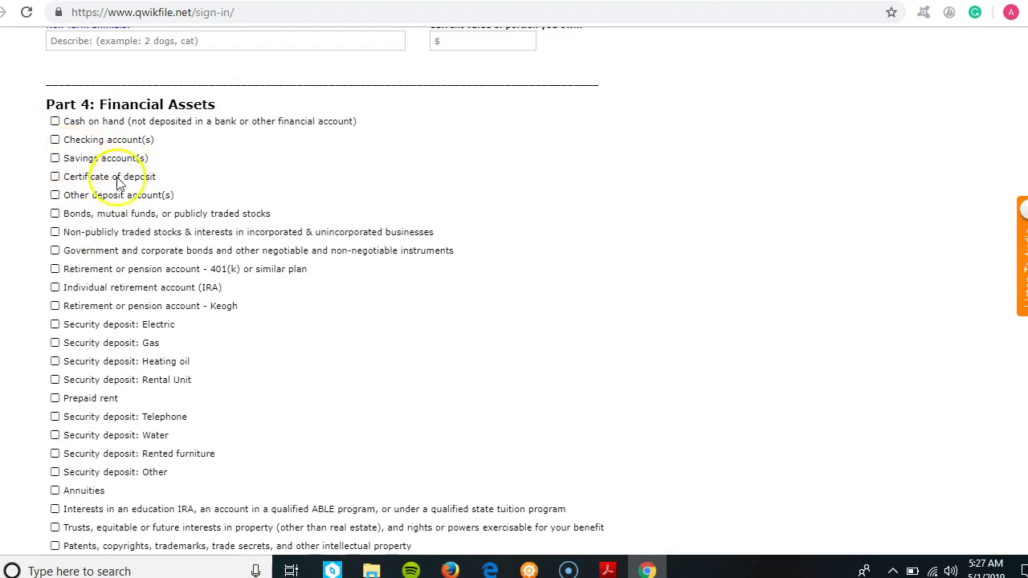
pyautogui.click(54, 140)
pyautogui.click(54, 159)
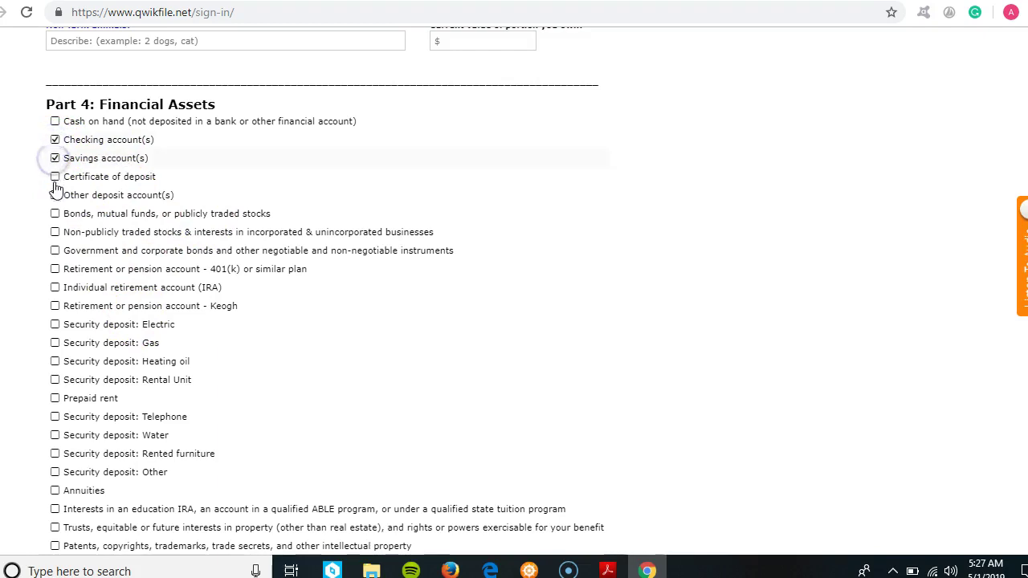
pyautogui.click(55, 269)
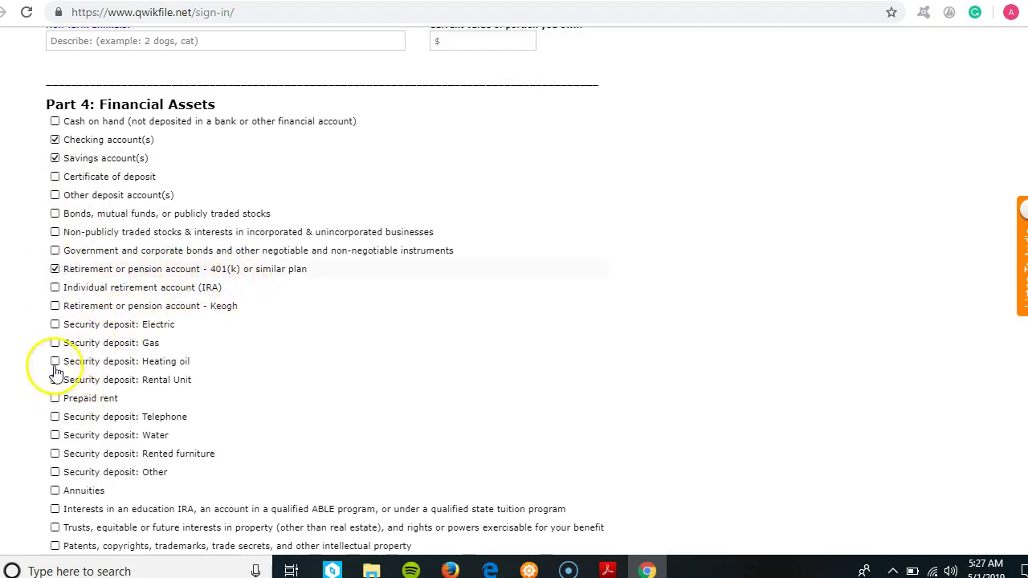
pyautogui.click(54, 325)
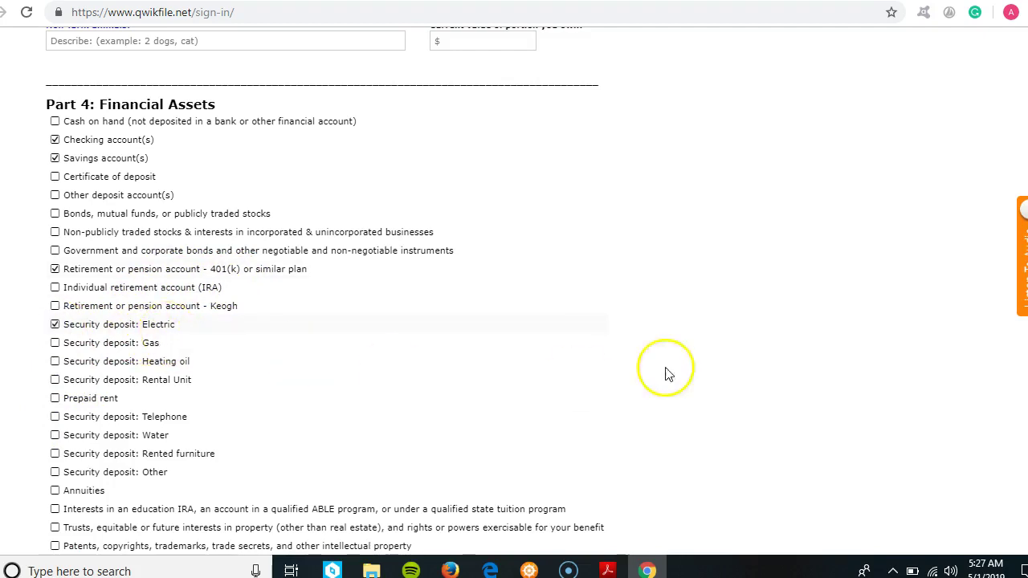
pyautogui.scroll(-3, 998, 331)
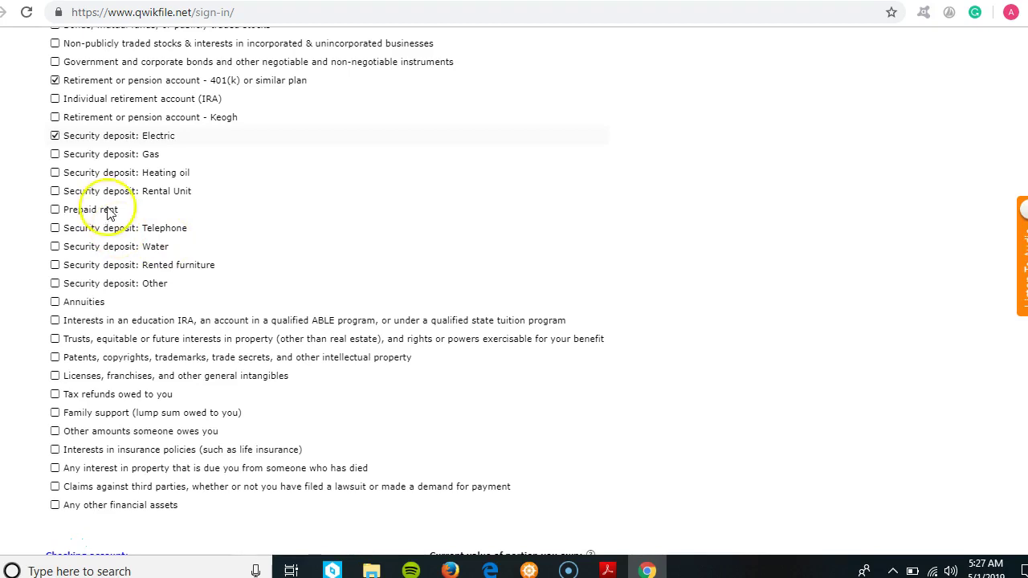
pyautogui.click(53, 191)
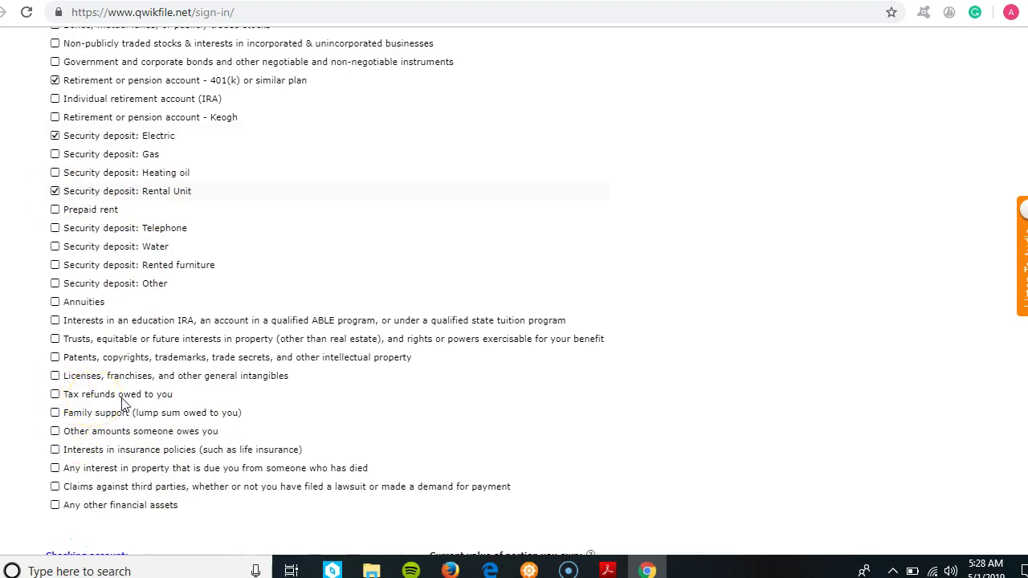
pyautogui.click(52, 395)
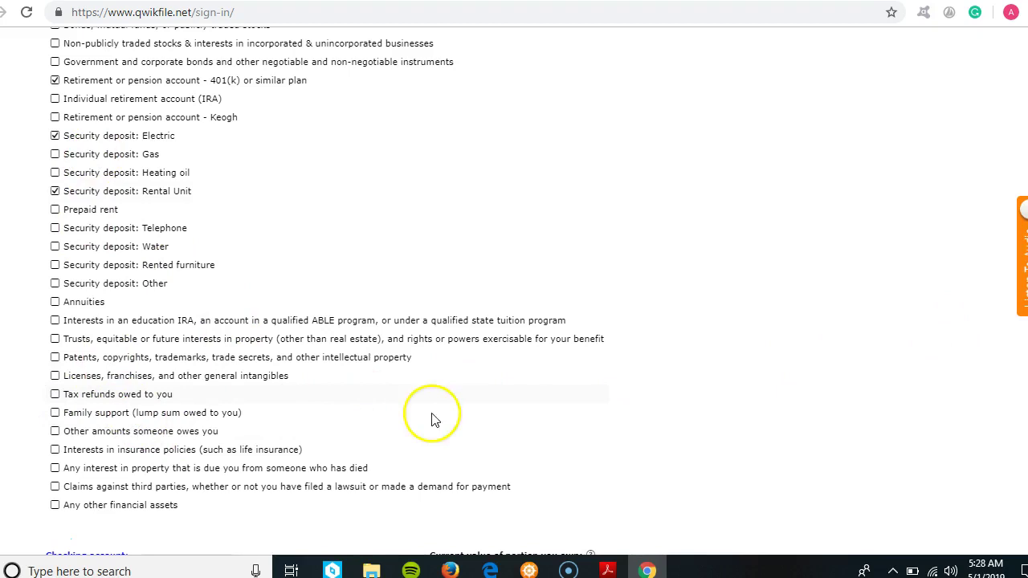
# - Enter 234 as the checking account value, toggling Add another checking account on and off
pyautogui.scroll(-5, 322, 289)
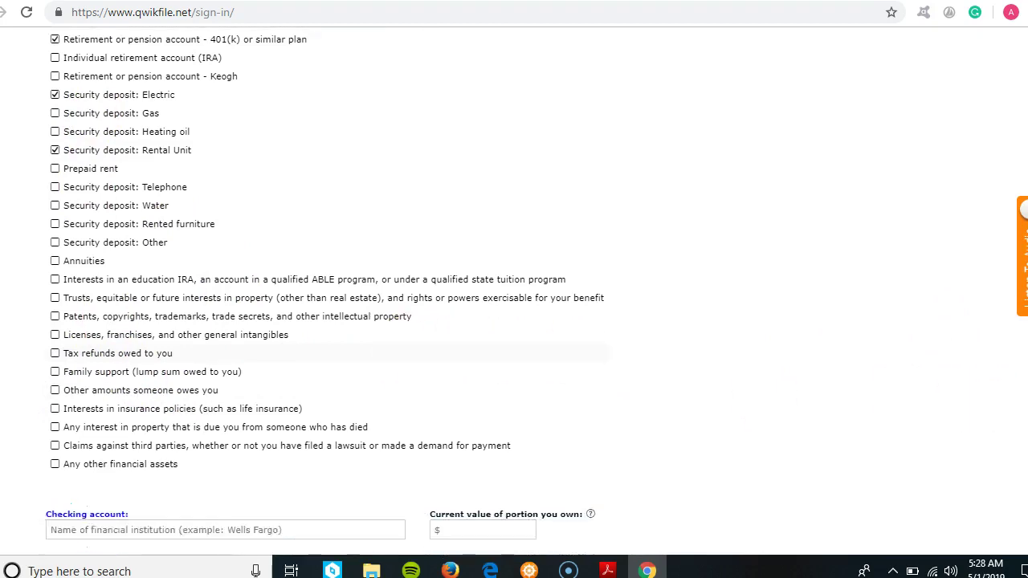
pyautogui.scroll(-1, 321, 289)
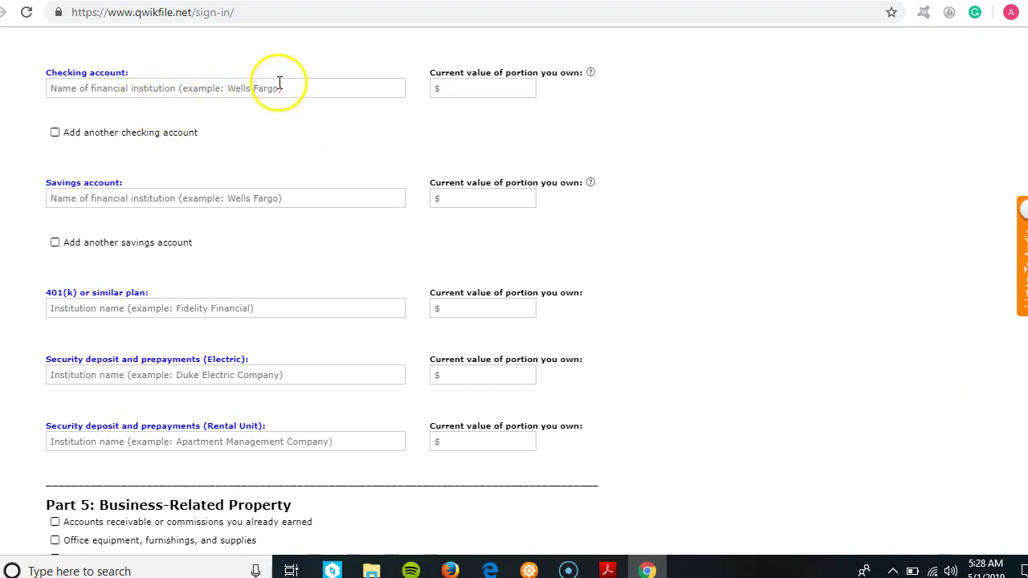
pyautogui.click(460, 90)
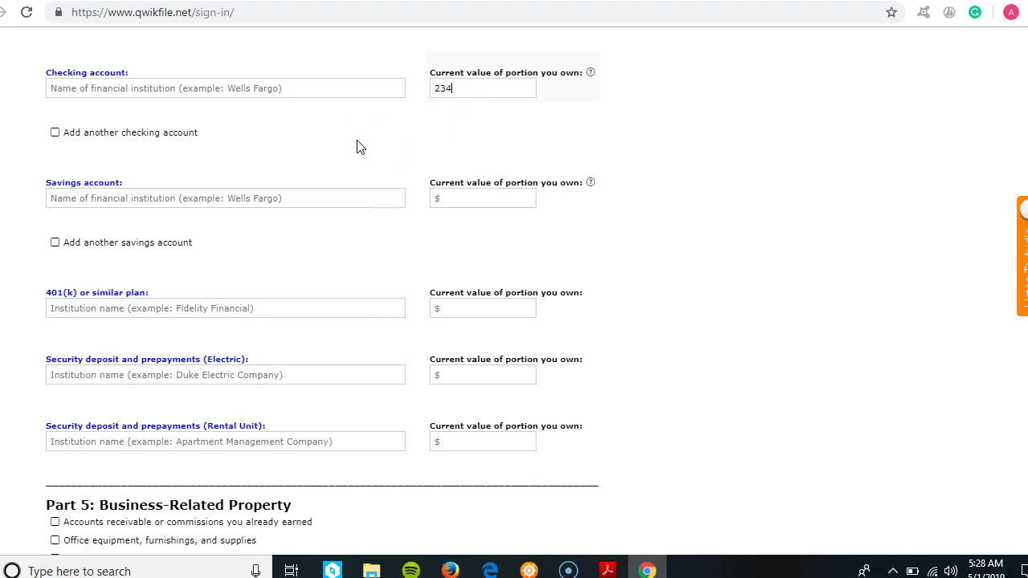
pyautogui.moveTo(594, 72)
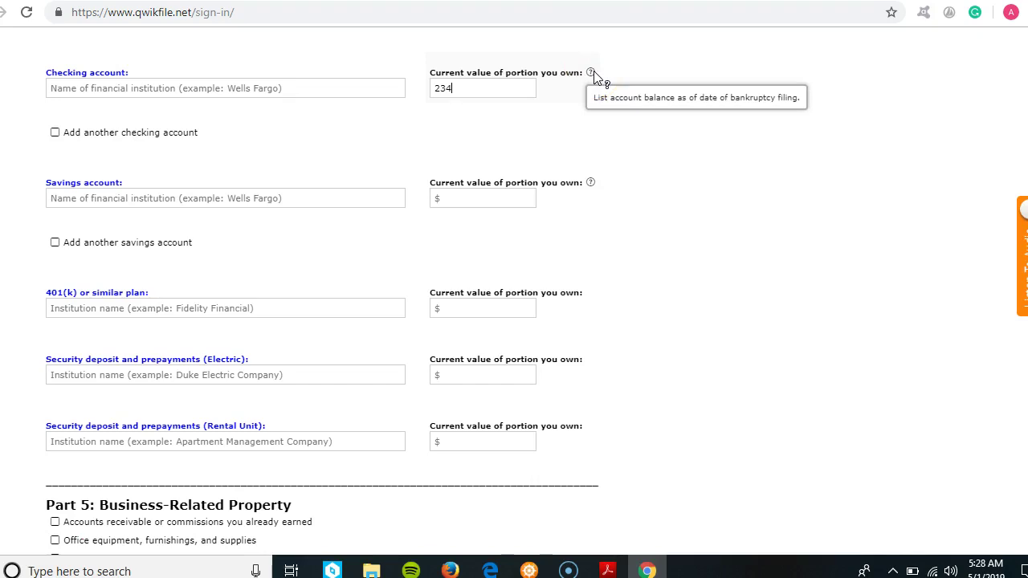
pyautogui.click(54, 134)
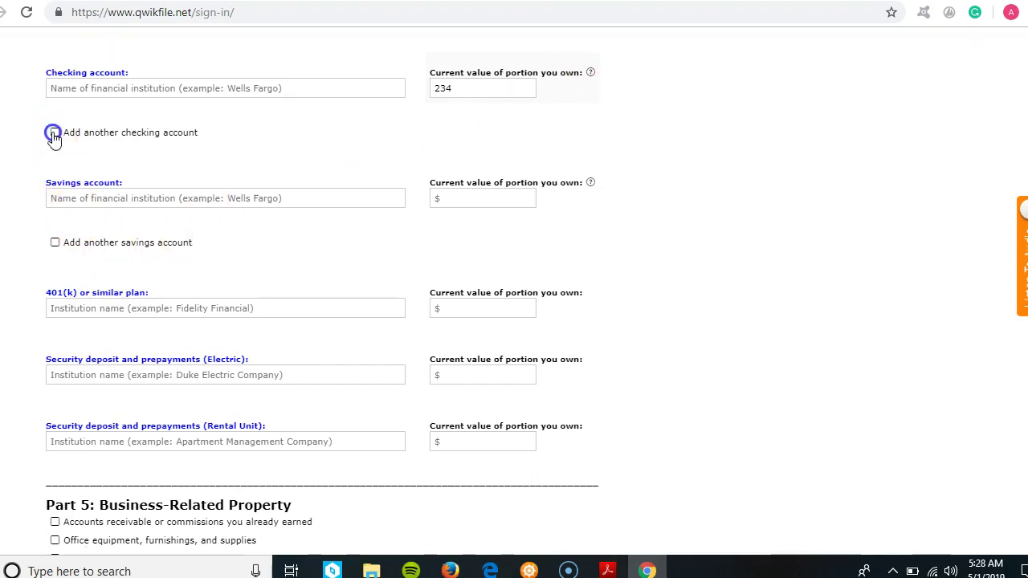
pyautogui.click(53, 133)
# - Enter 20000 for the 401(k) plan and 1500 for the Rental Unit security deposit
pyautogui.scroll(-1, 514, 289)
pyautogui.scroll(-2, 321, 289)
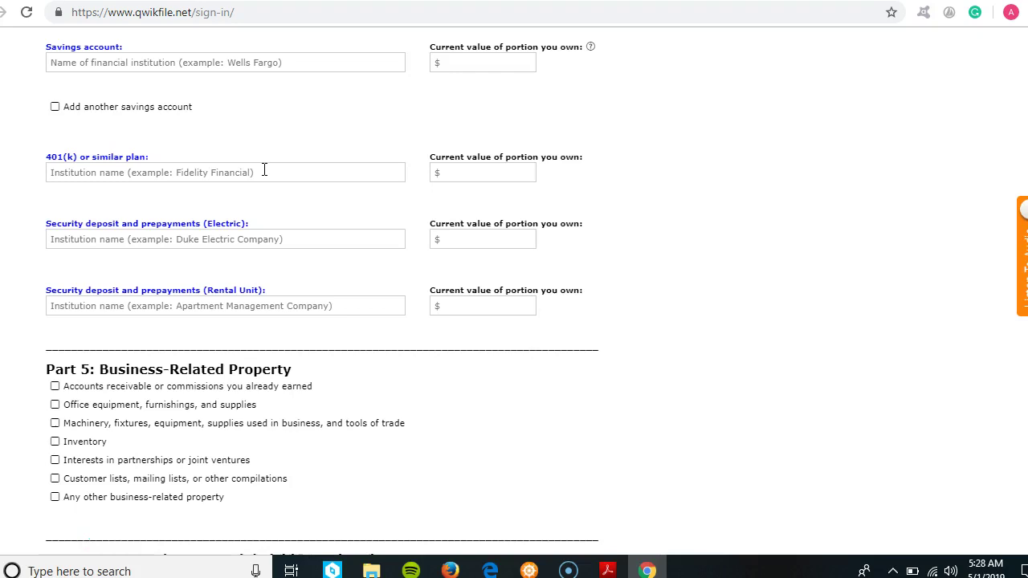
pyautogui.click(464, 171)
pyautogui.click(383, 235)
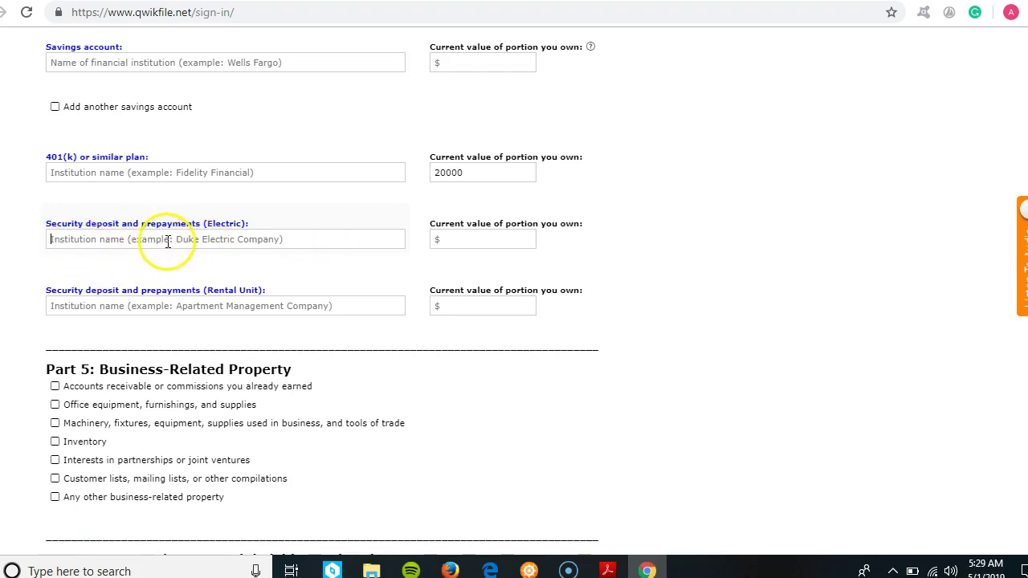
pyautogui.click(207, 239)
pyautogui.click(461, 239)
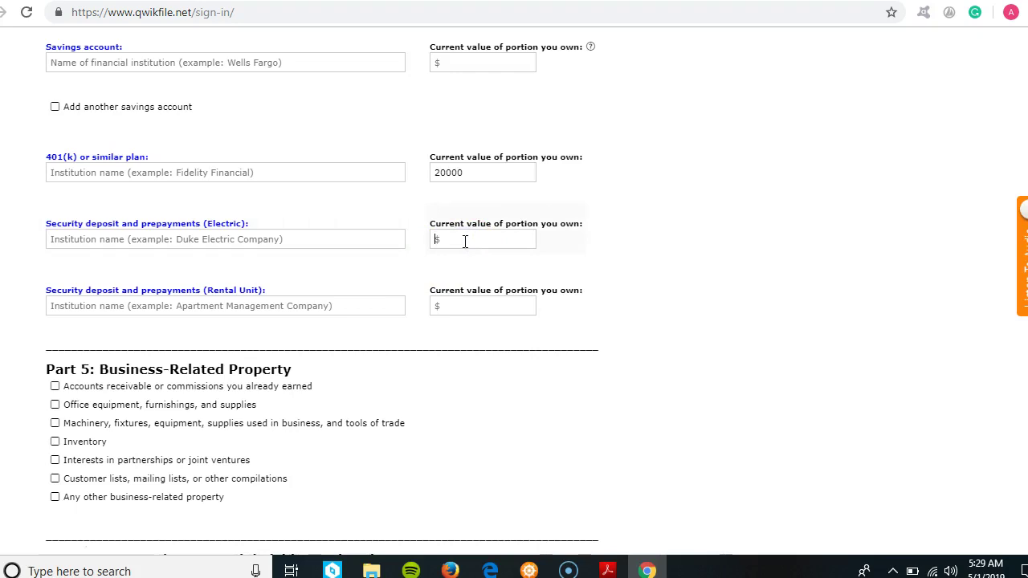
pyautogui.click(63, 309)
pyautogui.click(485, 305)
pyautogui.write('1500')
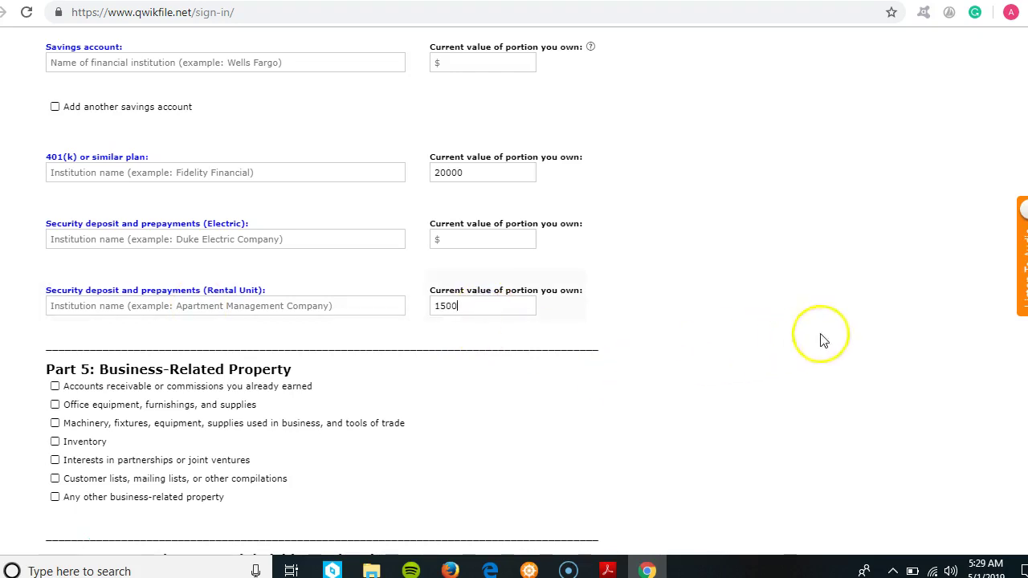
# - Leave Parts 5–7 unchecked and continue to Schedule C, the exempt property page
pyautogui.scroll(-3, 322, 289)
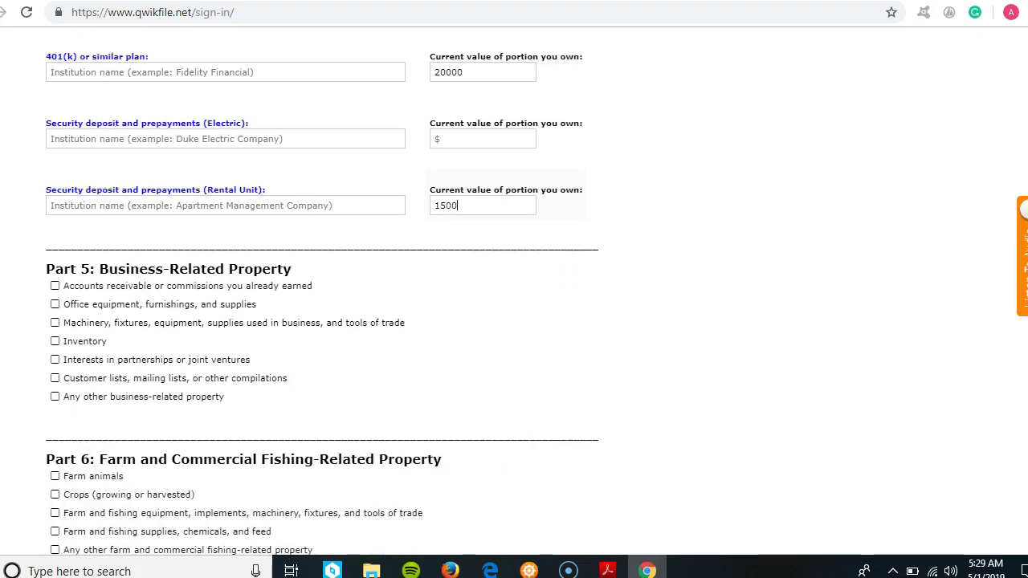
pyautogui.scroll(-1, 321, 290)
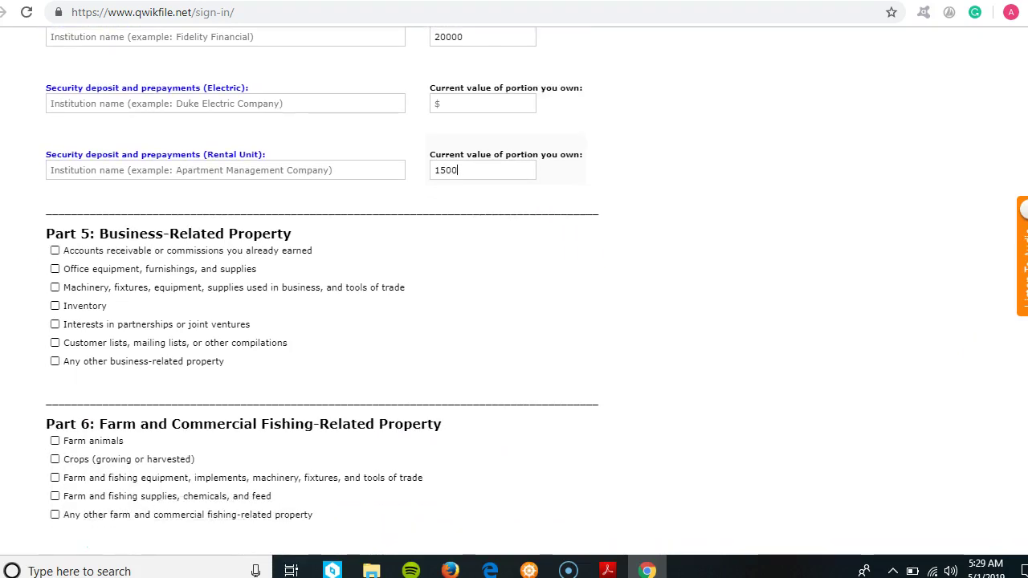
pyautogui.scroll(-1, 321, 289)
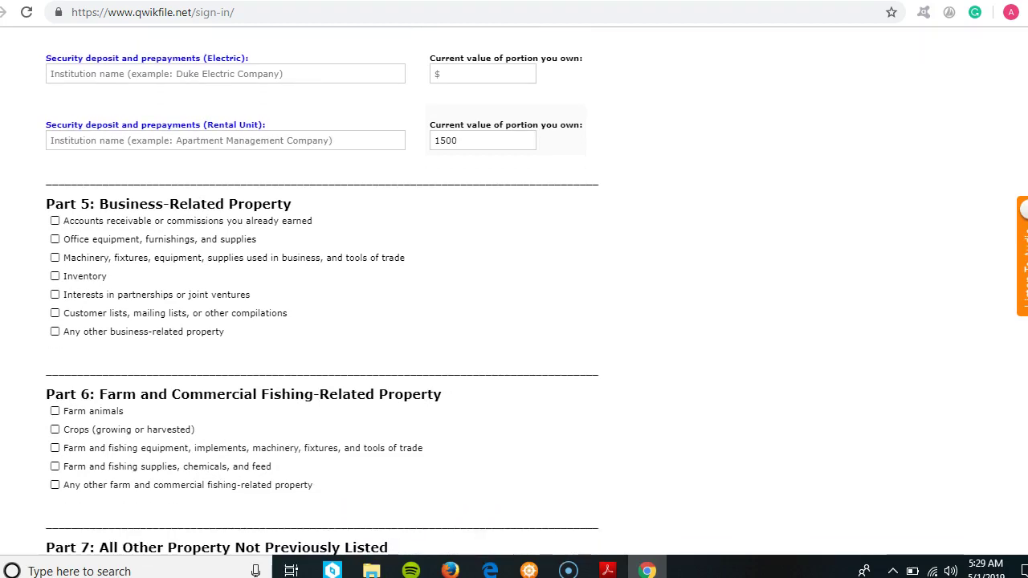
pyautogui.scroll(-1, 321, 289)
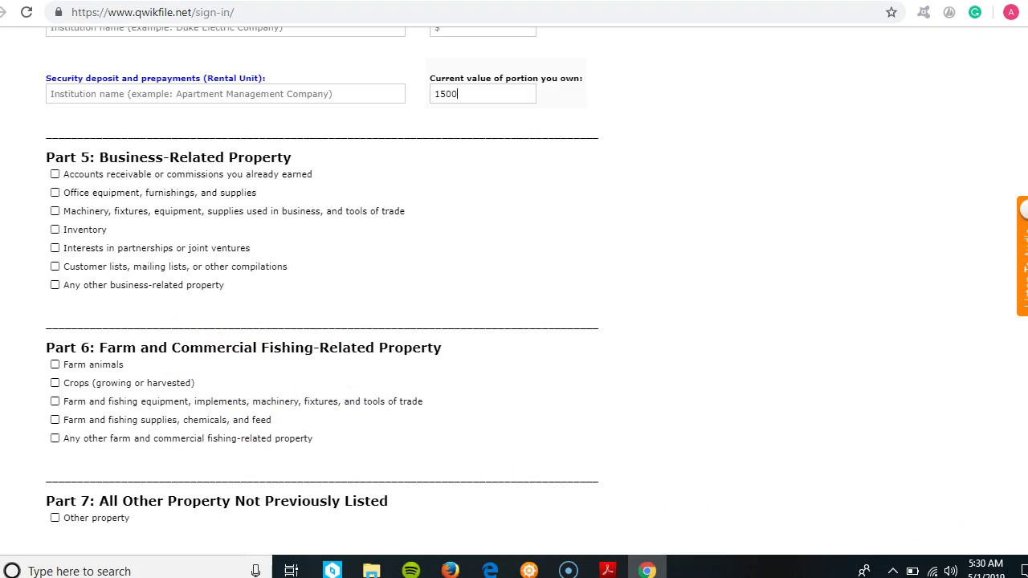
pyautogui.scroll(-4, 659, 306)
pyautogui.click(620, 296)
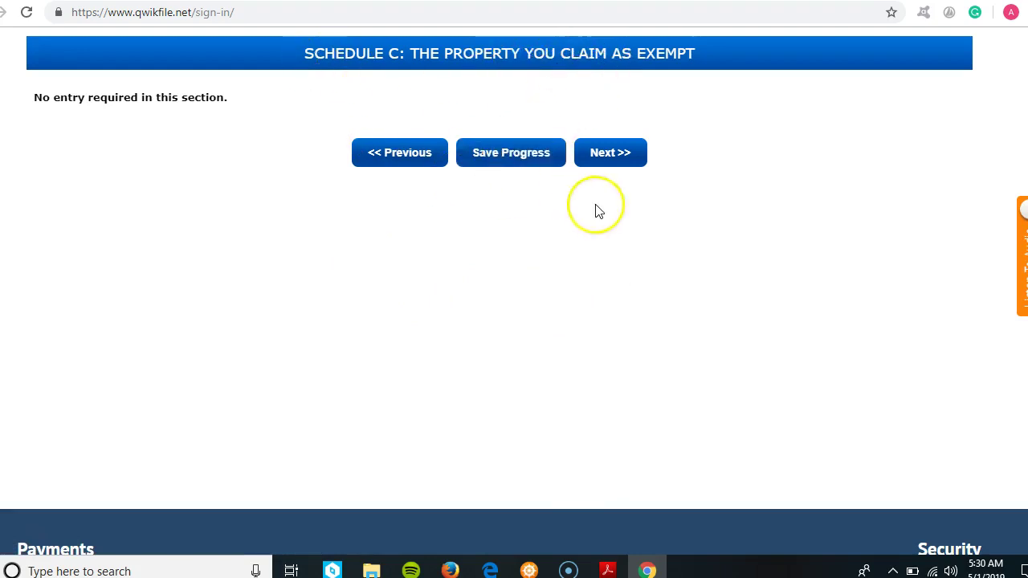
# - Move past Schedule C to Schedule D and answer Yes to creditors holding secured claims
pyautogui.click(611, 152)
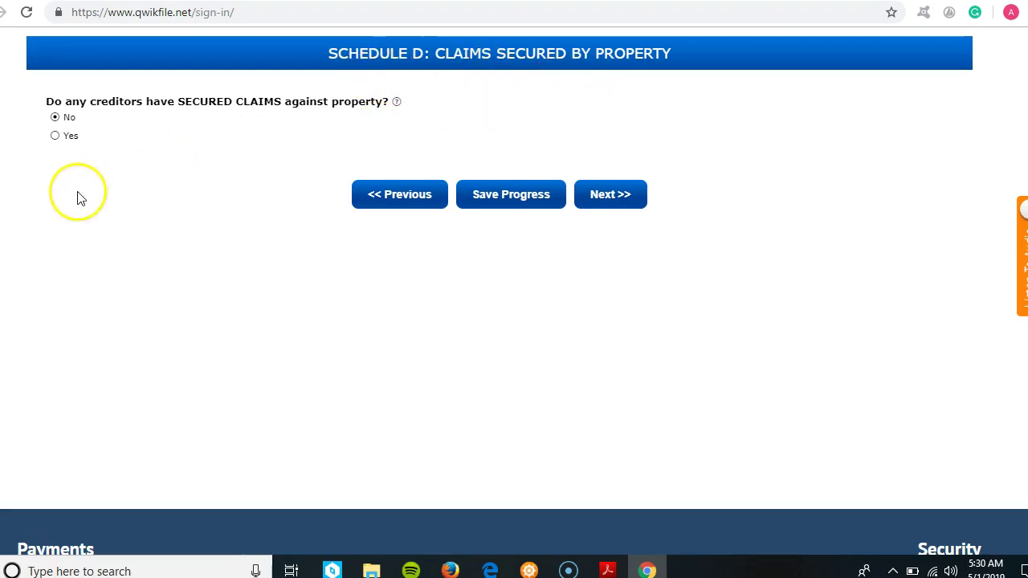
pyautogui.click(54, 136)
pyautogui.click(150, 191)
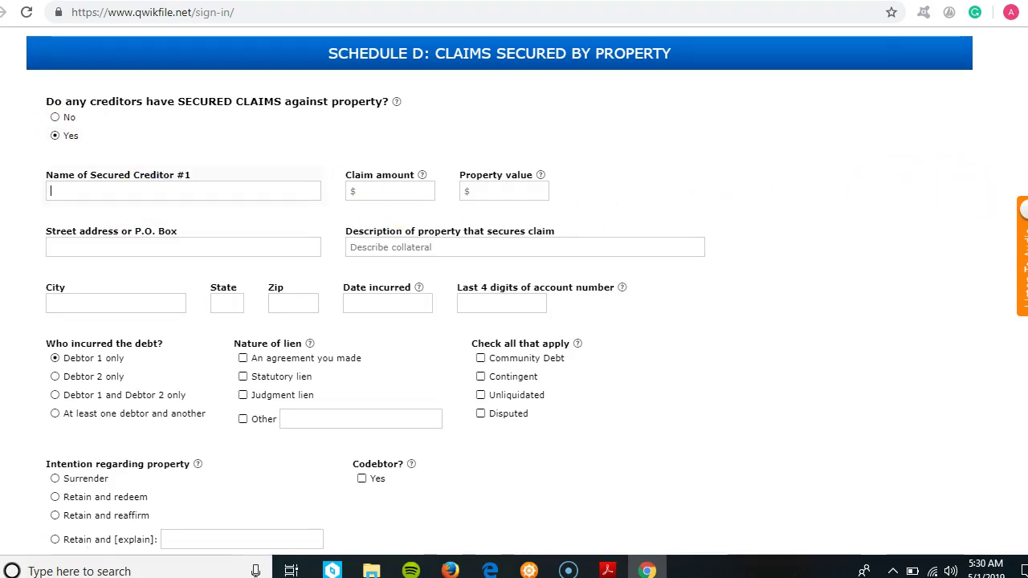
# - Step through Secured Creditor #1's name, address, city and property fields, marking lien as agreement you made
pyautogui.scroll(-1, 982, 200)
pyautogui.click(166, 139)
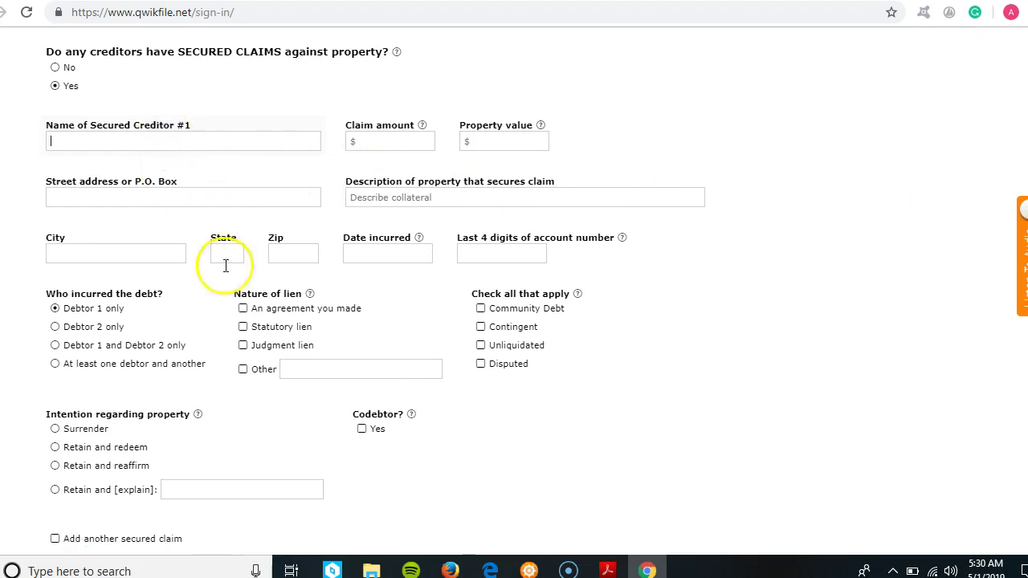
pyautogui.click(313, 368)
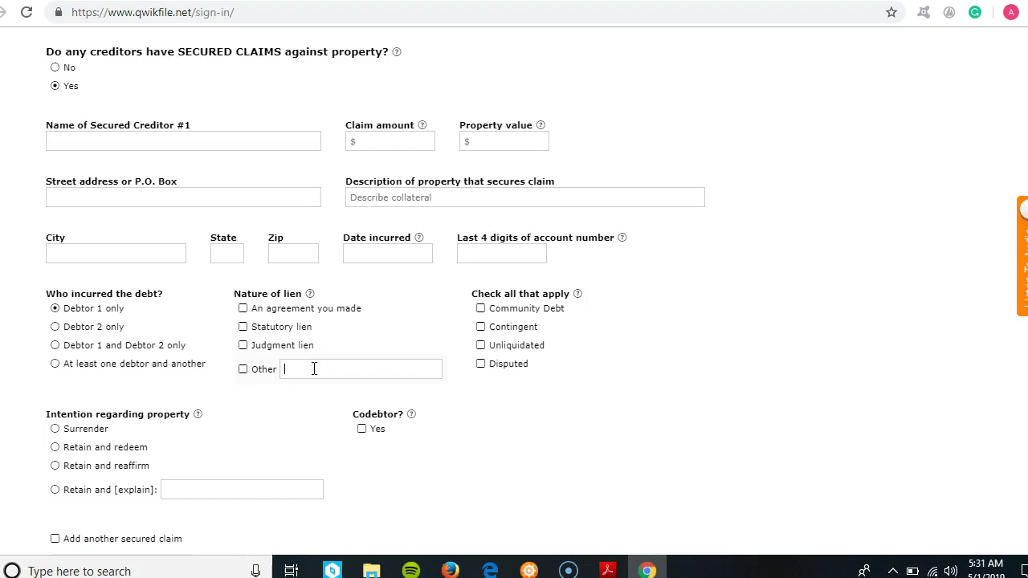
pyautogui.click(253, 144)
pyautogui.click(241, 195)
pyautogui.click(159, 254)
pyautogui.click(128, 144)
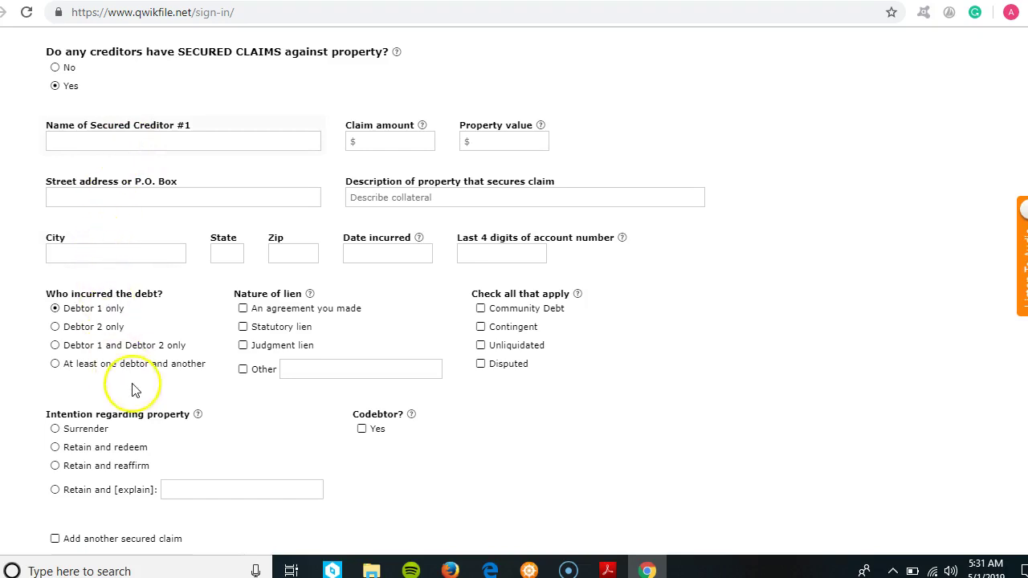
pyautogui.click(97, 251)
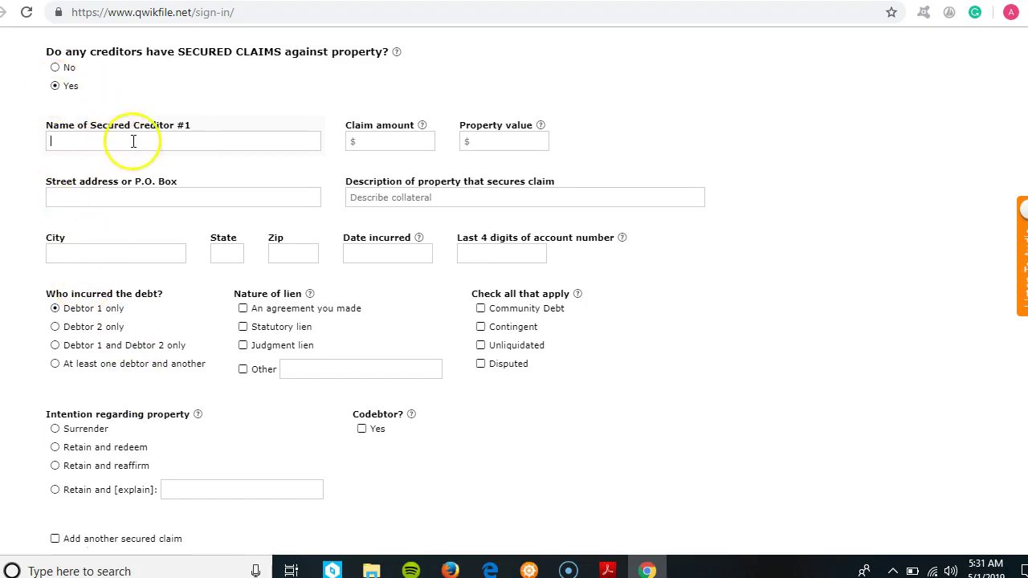
pyautogui.click(405, 198)
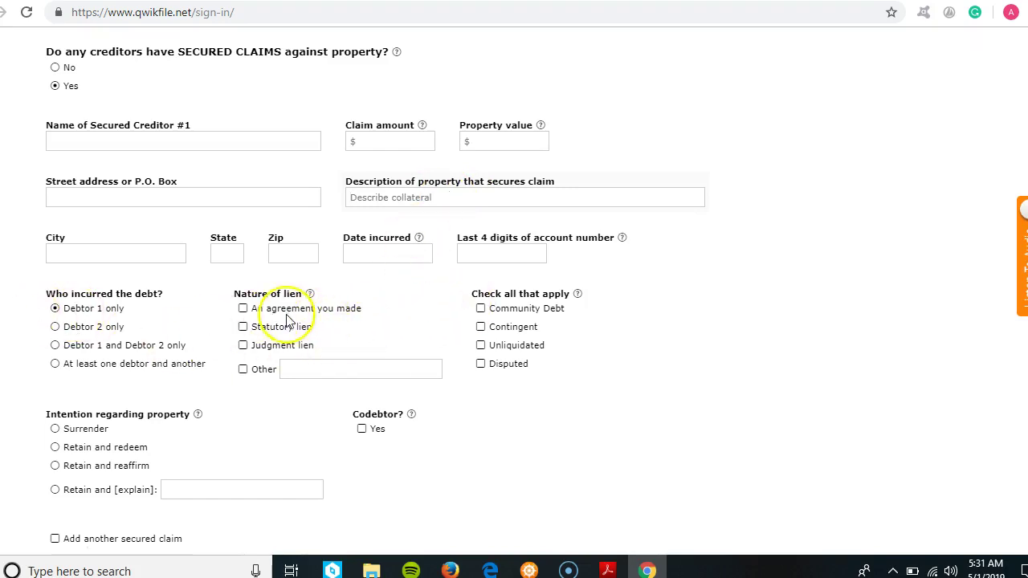
pyautogui.click(242, 310)
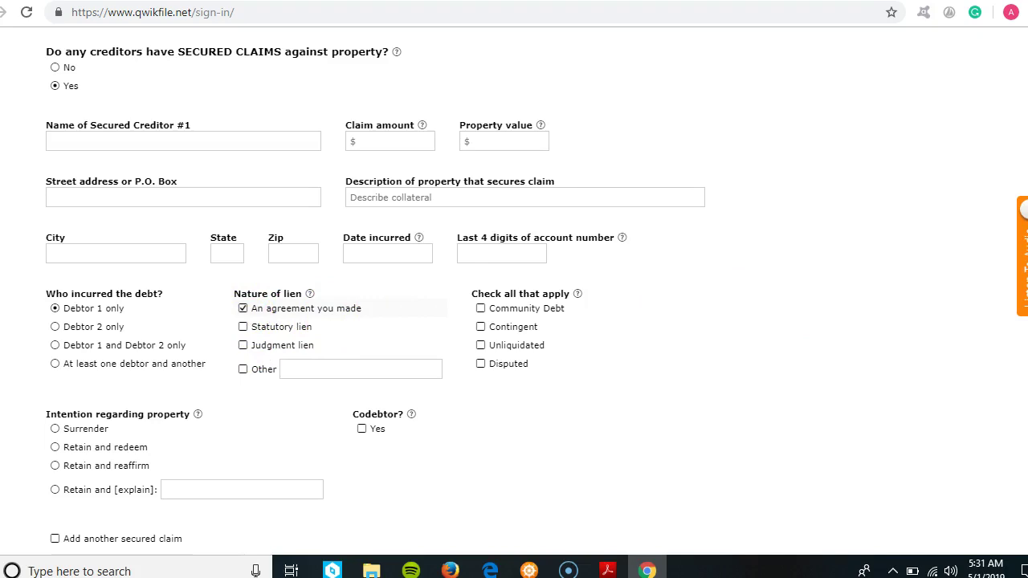
# - Pick Surrender, then switch Secured Creditor #1's property intention to Retain and redeem
pyautogui.scroll(-3, 515, 289)
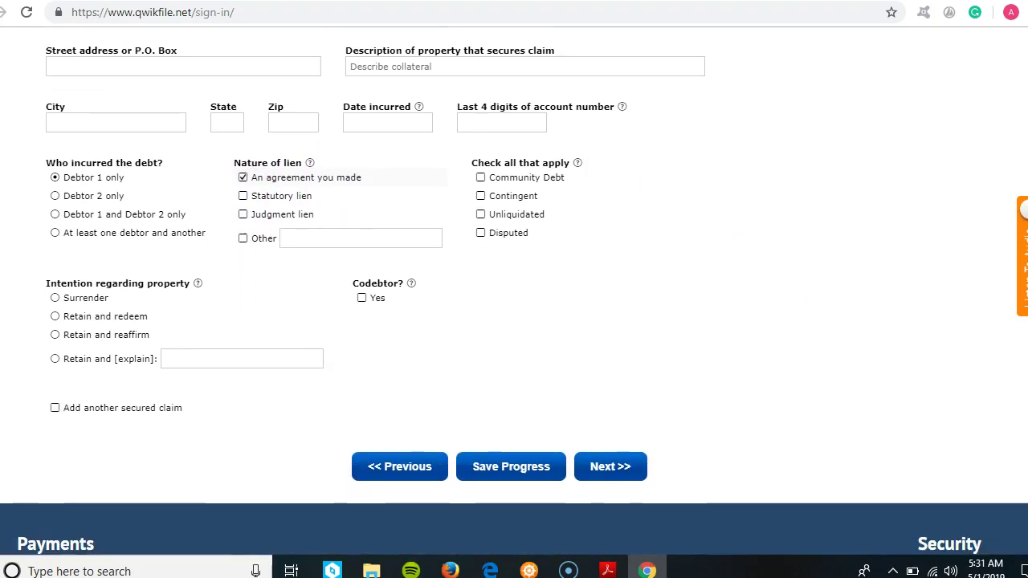
pyautogui.click(56, 301)
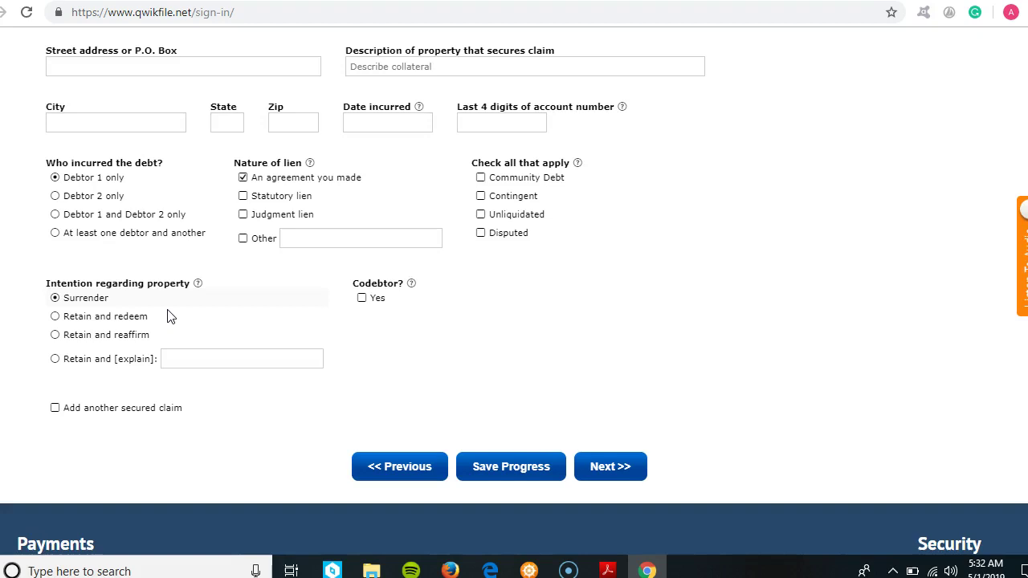
pyautogui.click(177, 332)
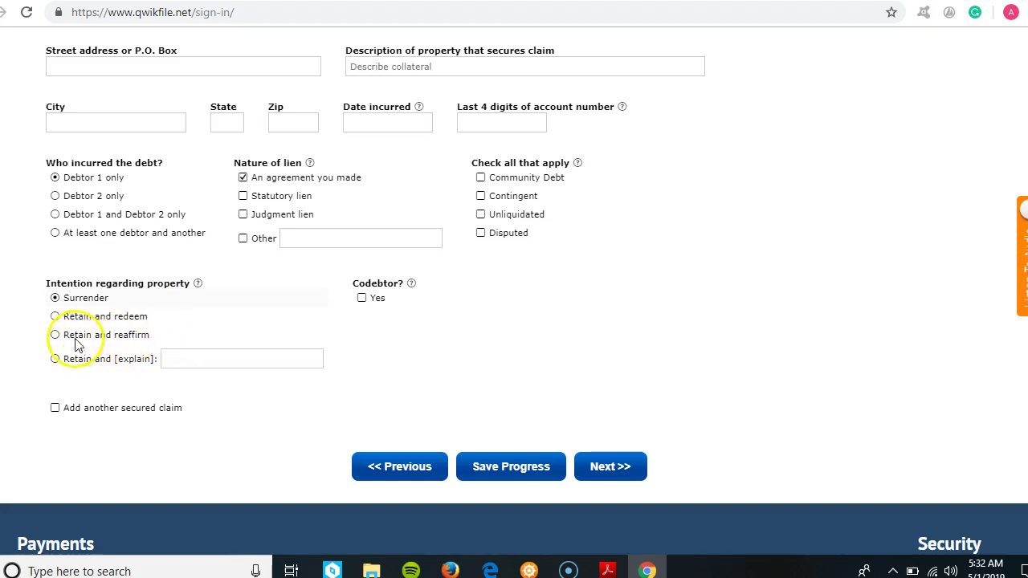
pyautogui.click(55, 316)
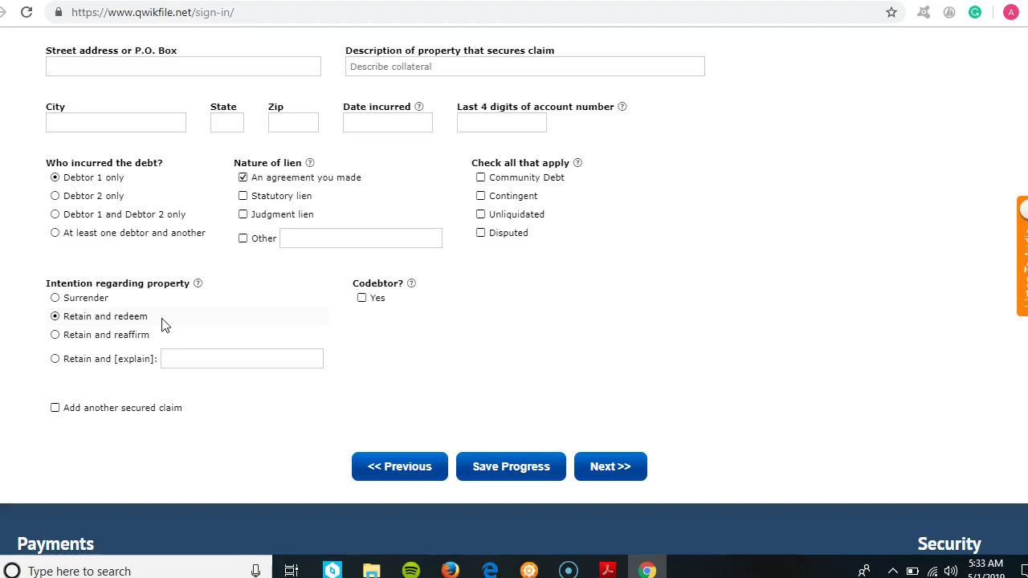
# - Select Retain and reaffirm for the secured property and submit to reach Schedule E/F
pyautogui.click(199, 362)
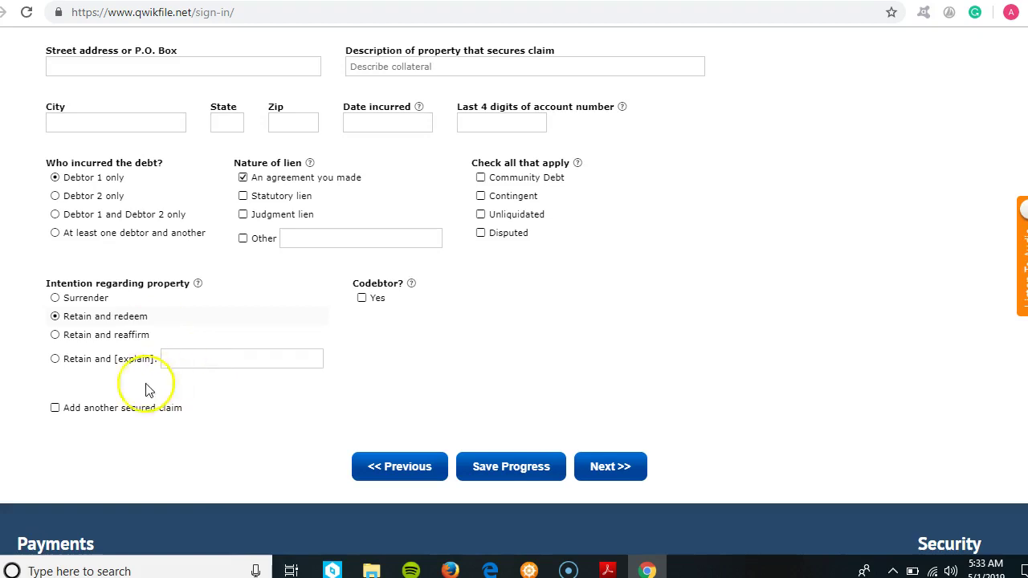
pyautogui.click(55, 336)
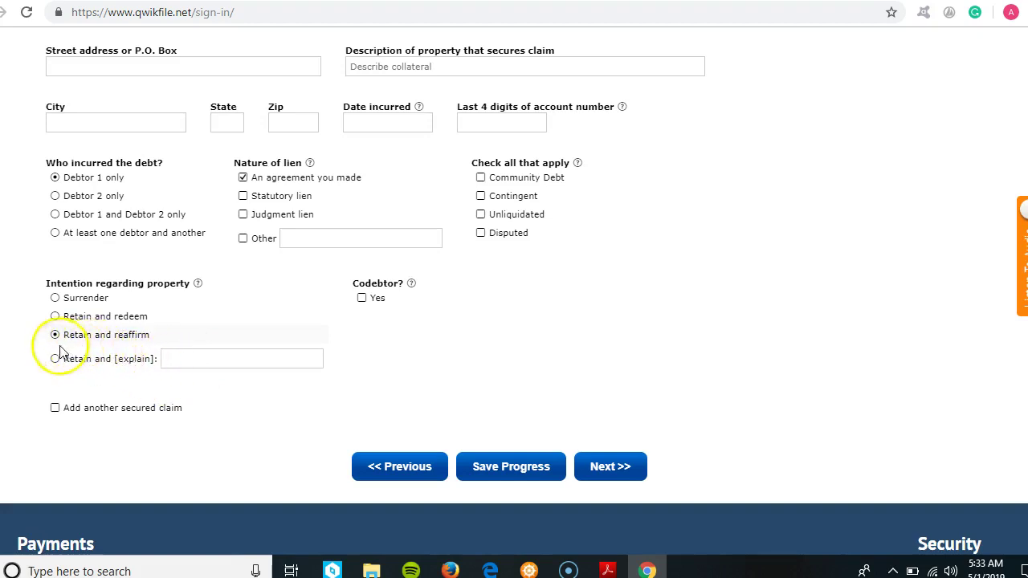
pyautogui.click(186, 358)
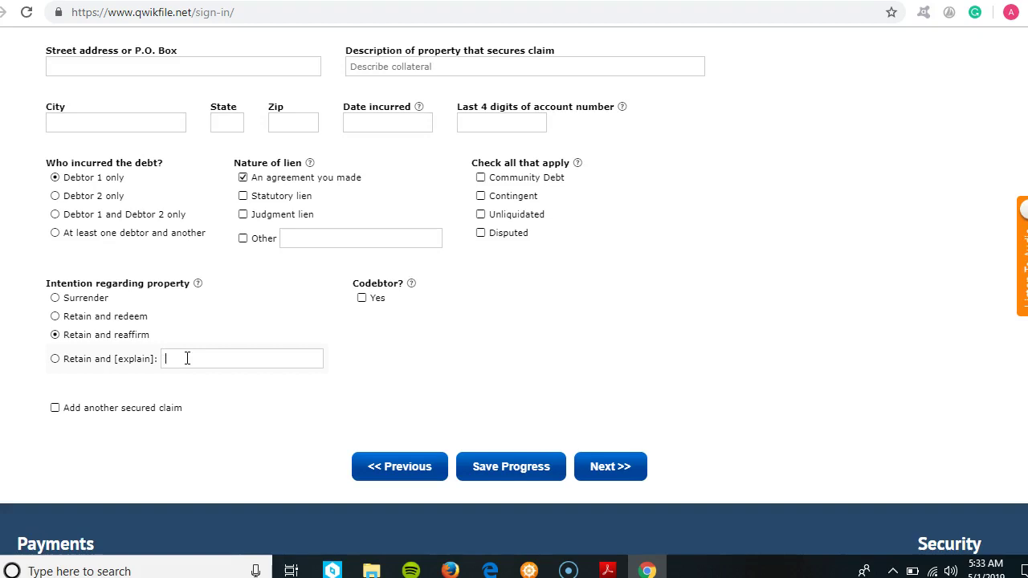
pyautogui.click(617, 471)
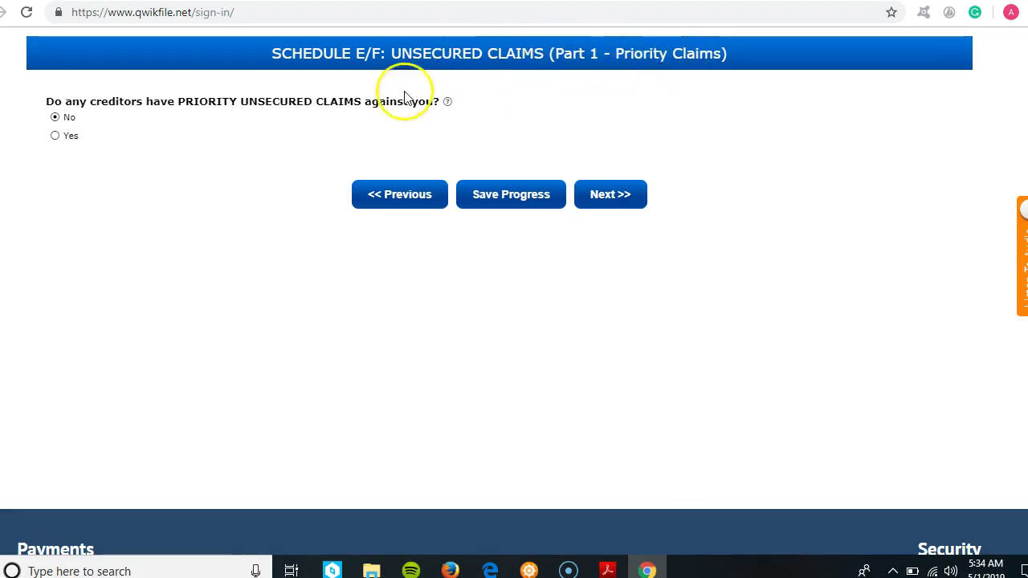
# - Answer Yes to priority claims and set Priority Creditor #1's type to taxes owed to government
pyautogui.click(56, 137)
pyautogui.click(122, 191)
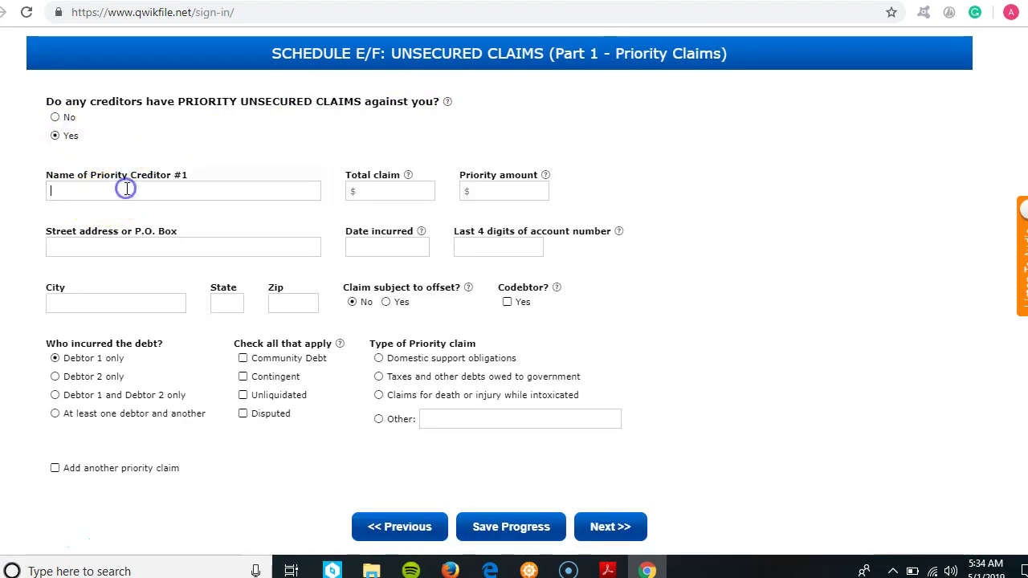
pyautogui.click(378, 359)
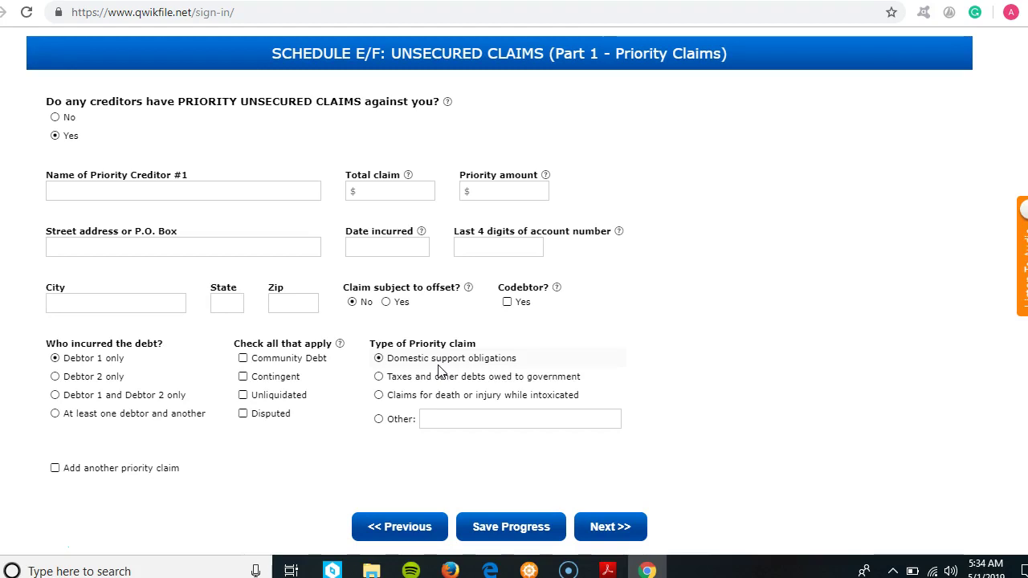
pyautogui.click(379, 377)
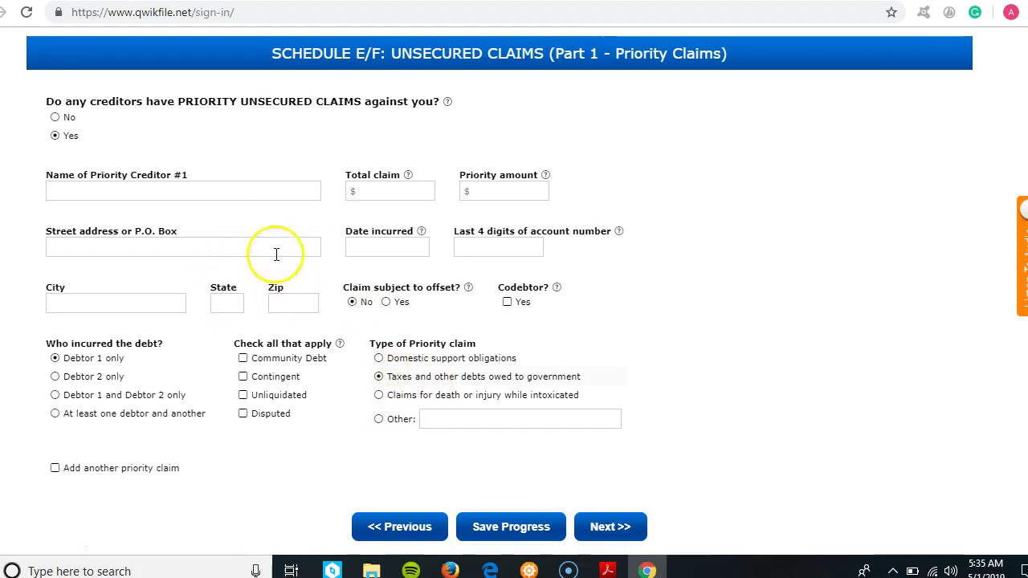
# - Choose 'Claims for death or injury while intoxicated' as the priority claim type, then continue
pyautogui.click(378, 397)
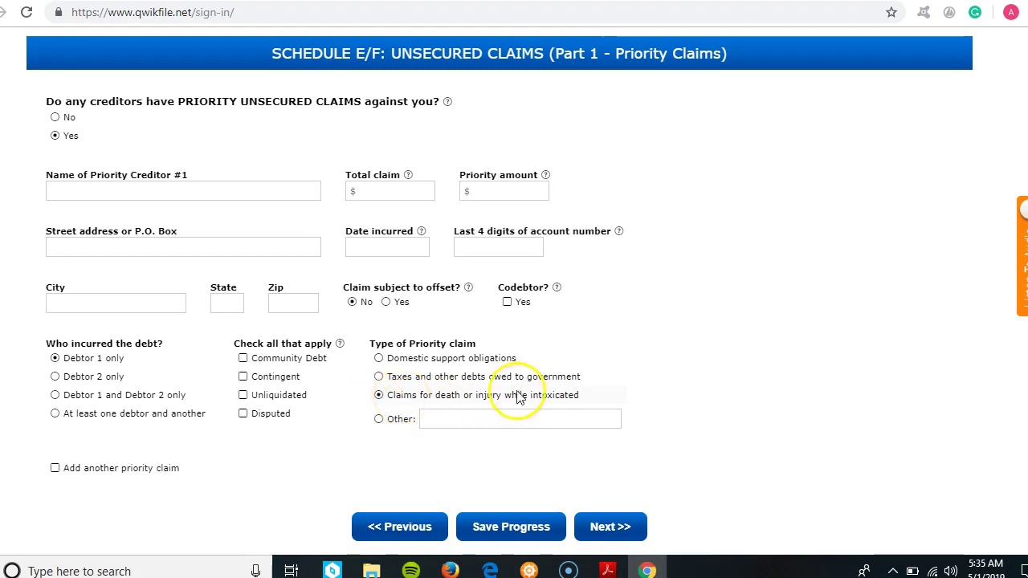
pyautogui.scroll(-1, 1020, 367)
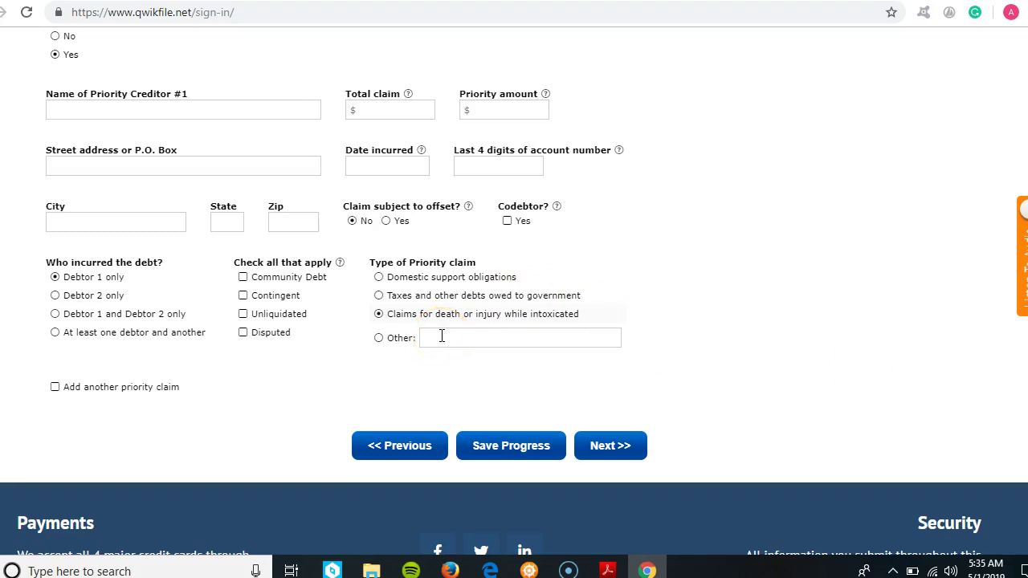
pyautogui.click(613, 455)
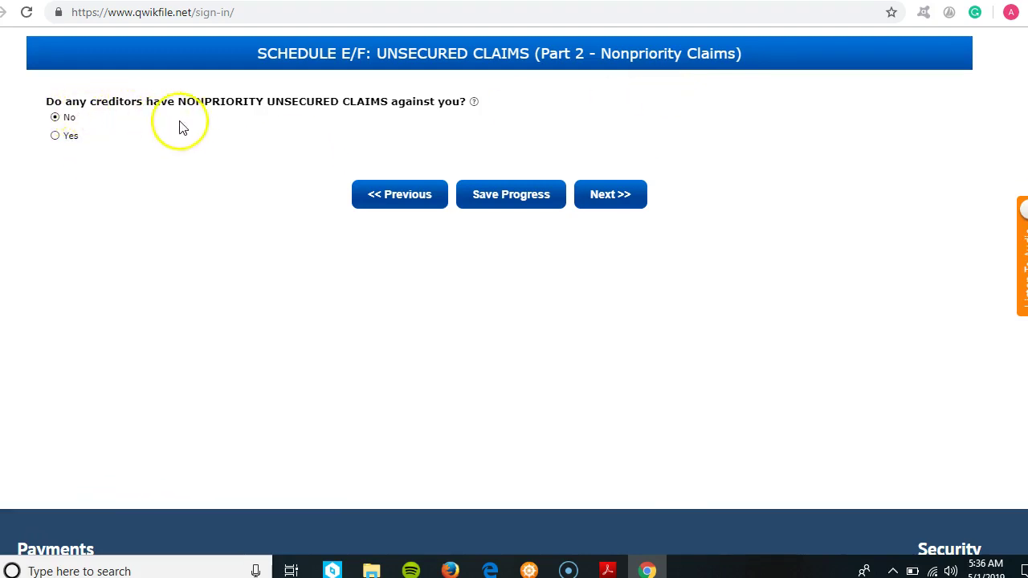
# - Answer Yes to nonpriority unsecured claims and click into Creditor #1's name and street address fields
pyautogui.click(55, 136)
pyautogui.click(180, 191)
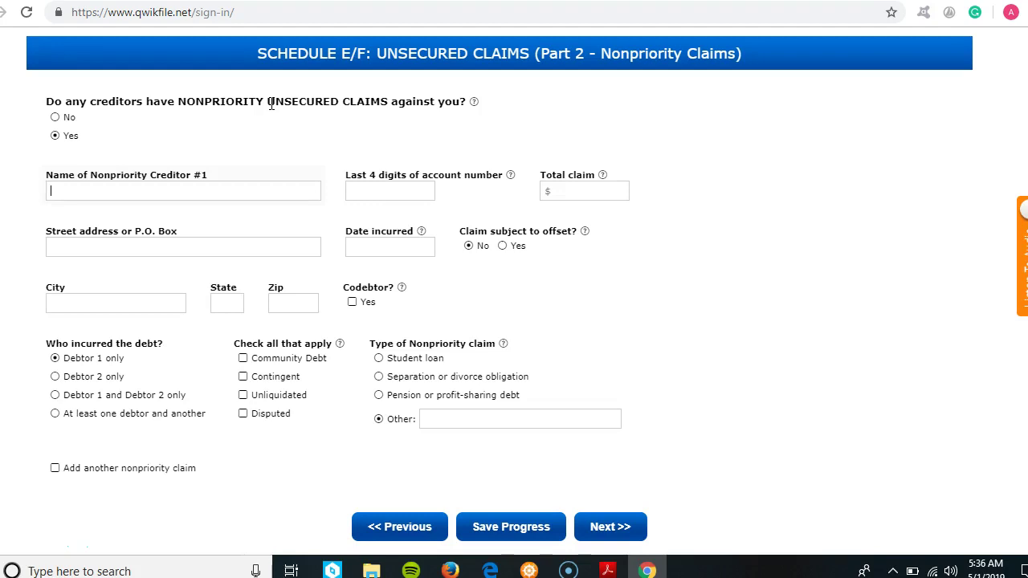
pyautogui.click(256, 191)
pyautogui.click(251, 195)
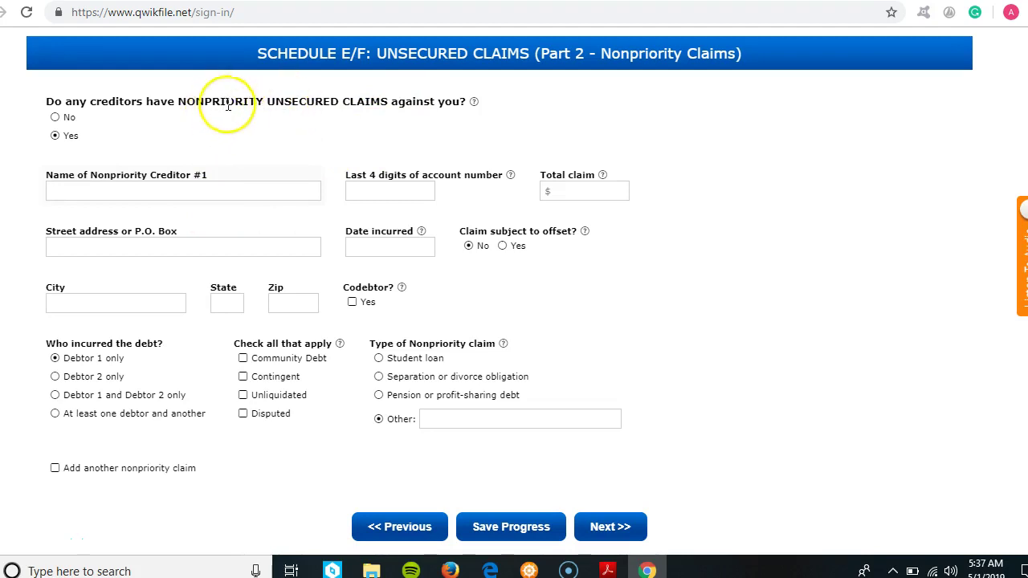
pyautogui.click(212, 245)
pyautogui.click(169, 297)
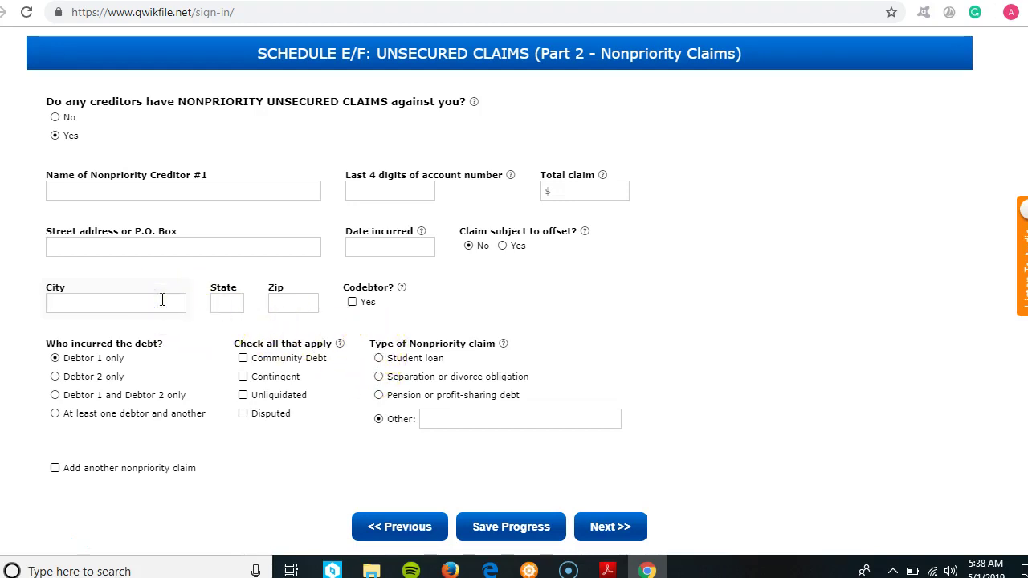
pyautogui.click(413, 252)
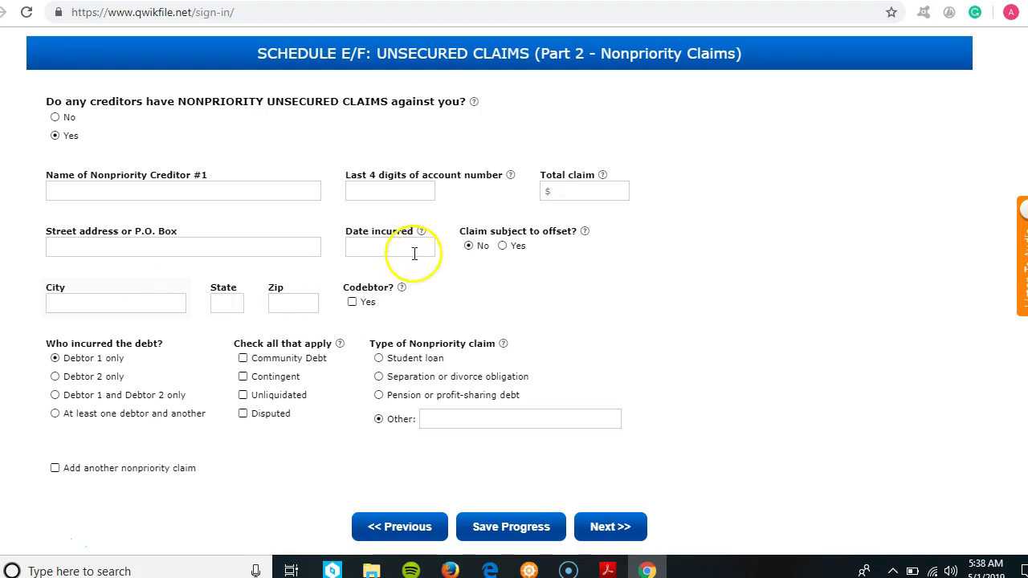
pyautogui.click(156, 302)
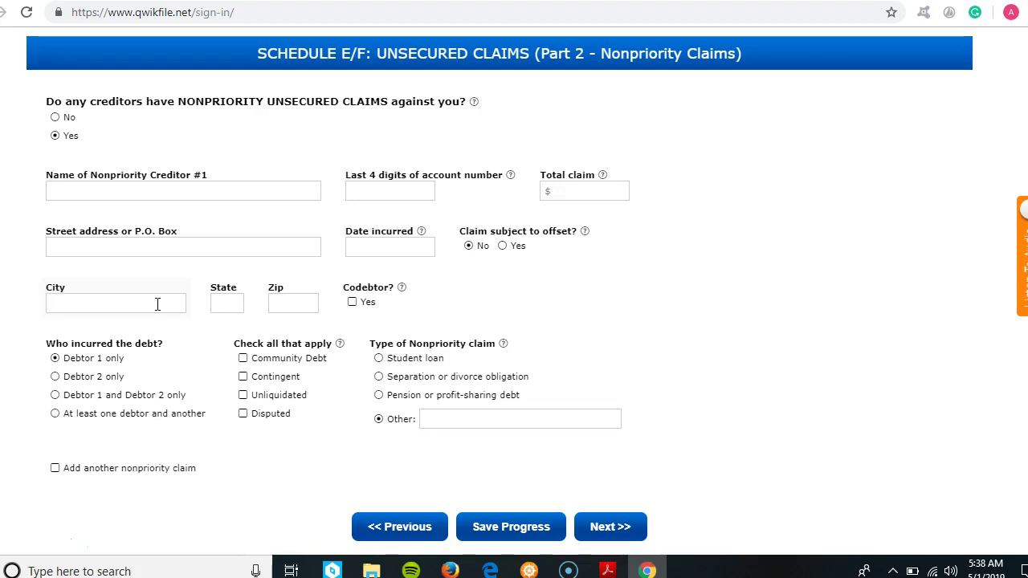
pyautogui.click(125, 188)
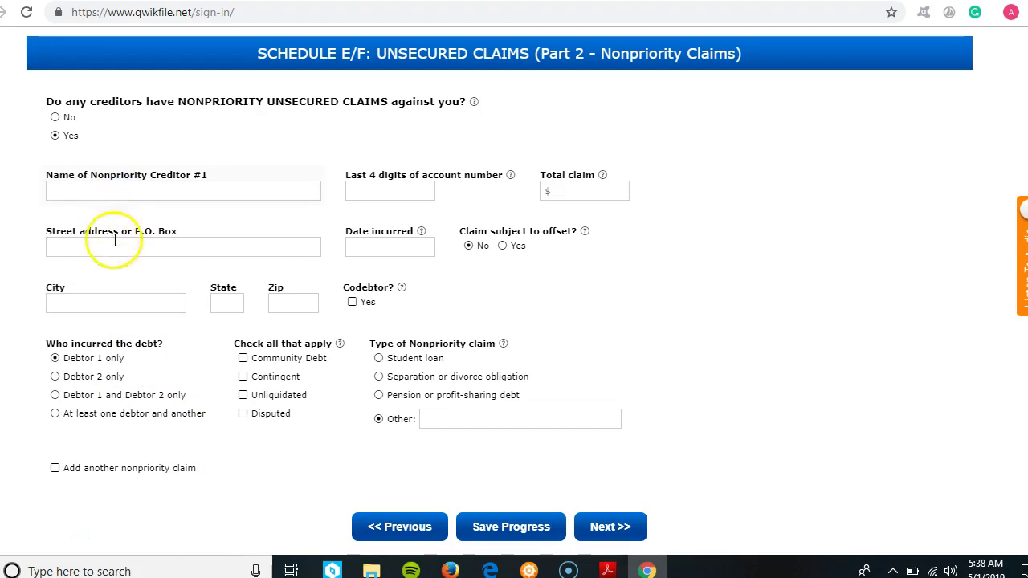
pyautogui.click(368, 192)
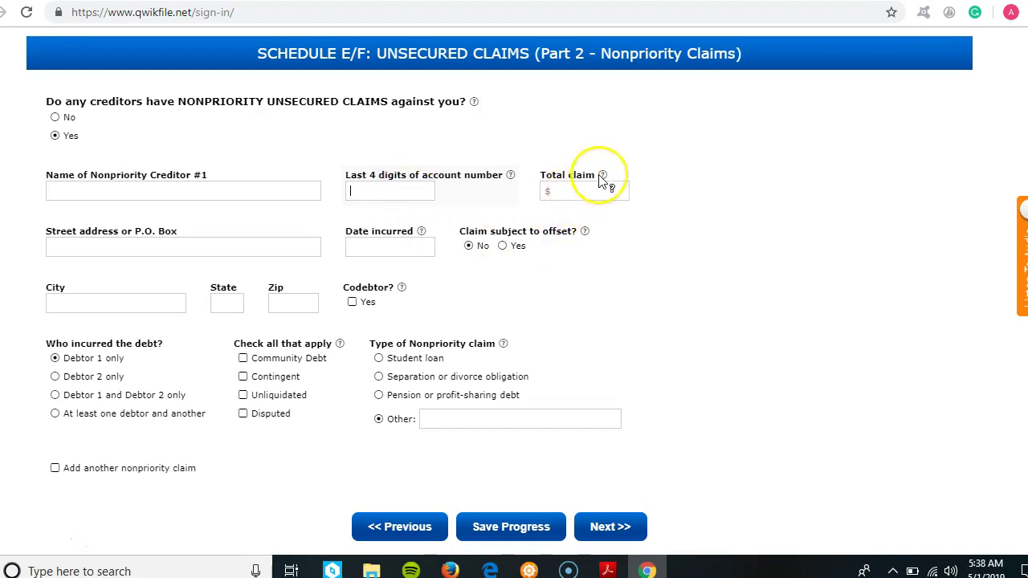
# - Check Creditor #1's total claim and date incurred fields, and classify the claim as Student loan
pyautogui.moveTo(604, 176)
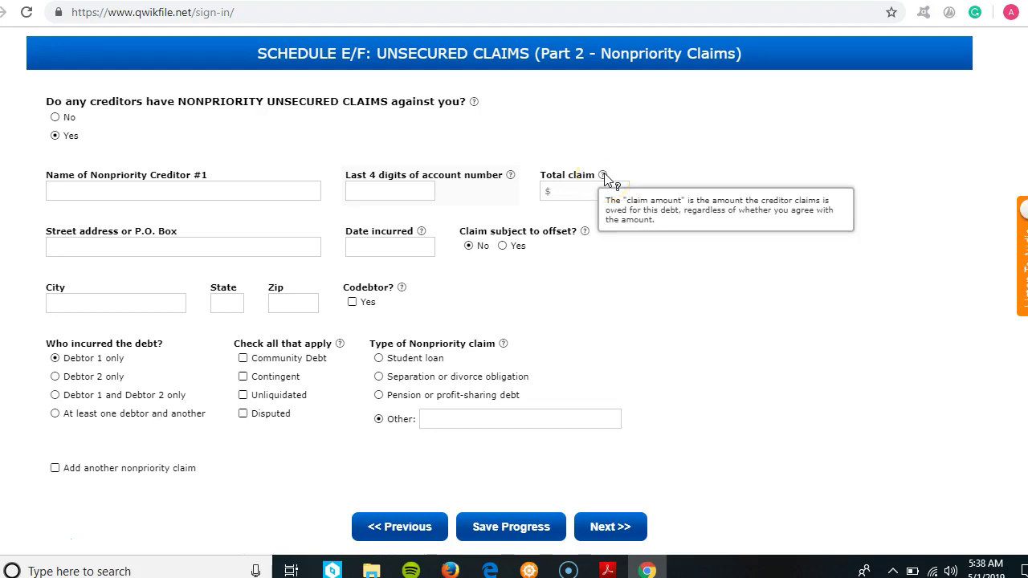
pyautogui.click(577, 194)
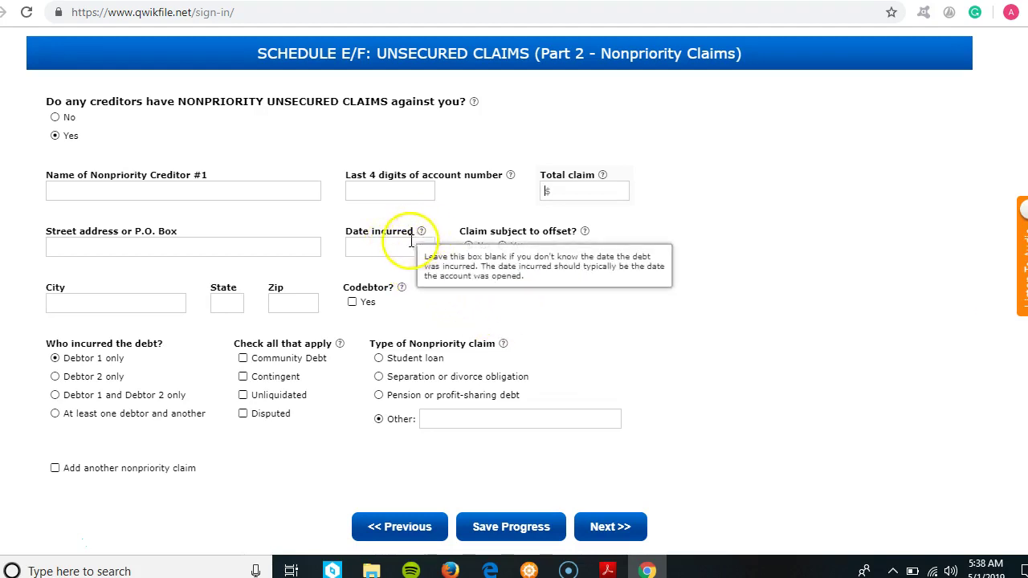
pyautogui.click(401, 243)
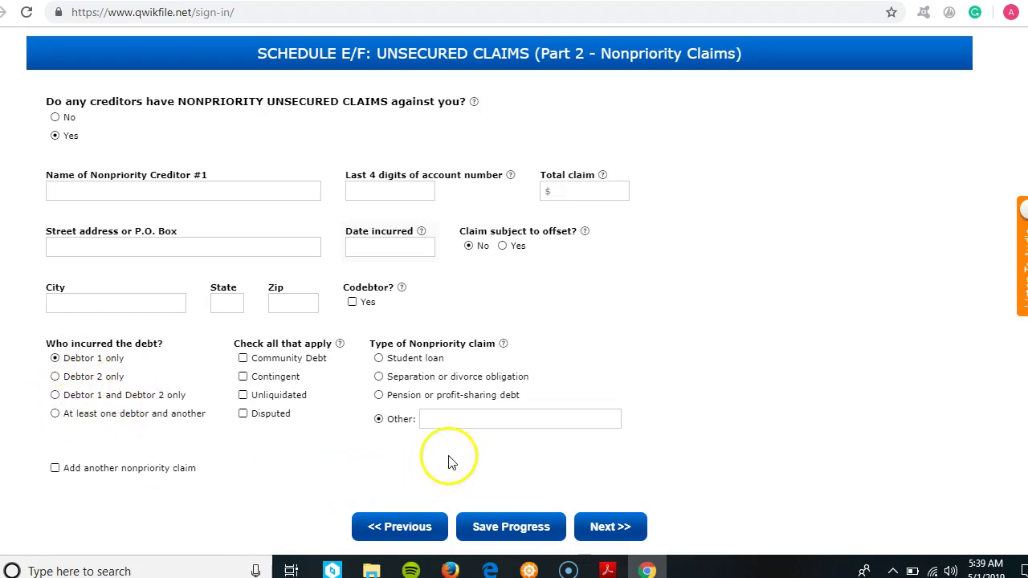
pyautogui.click(378, 359)
pyautogui.click(449, 419)
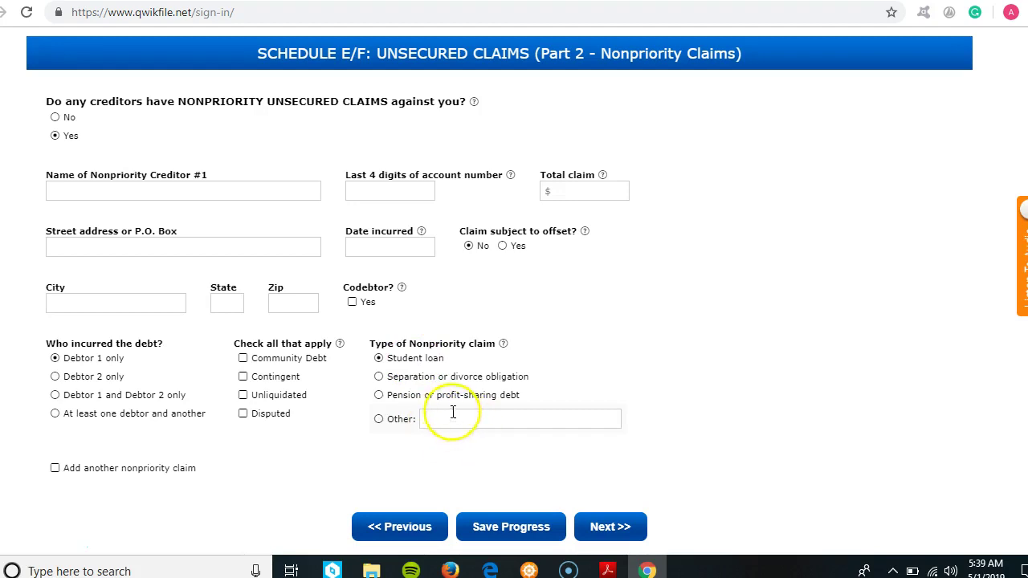
# - Set Creditor #1's nonpriority claim type to Other, described as 'credit card'
pyautogui.click(379, 376)
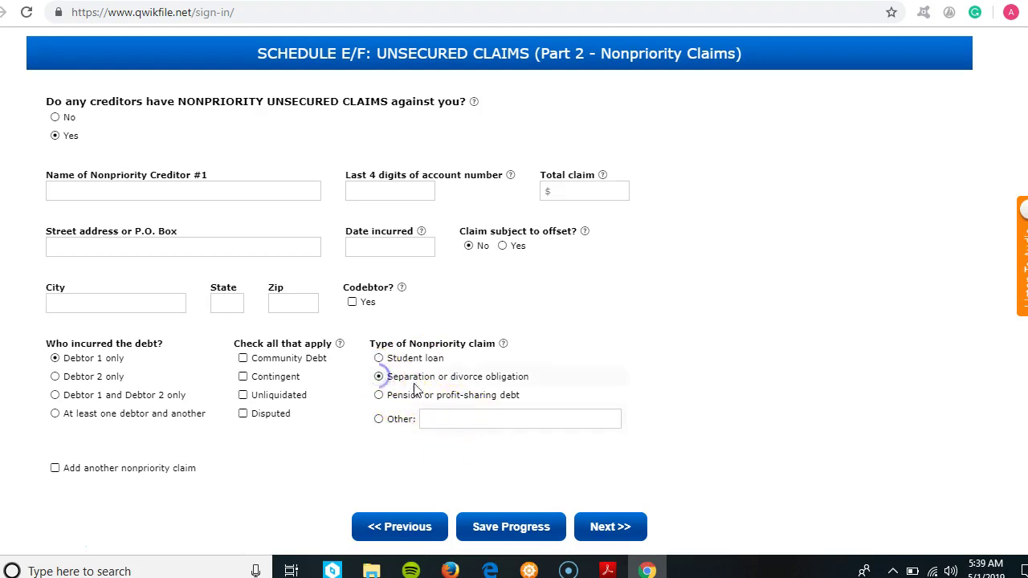
pyautogui.click(467, 412)
pyautogui.click(378, 395)
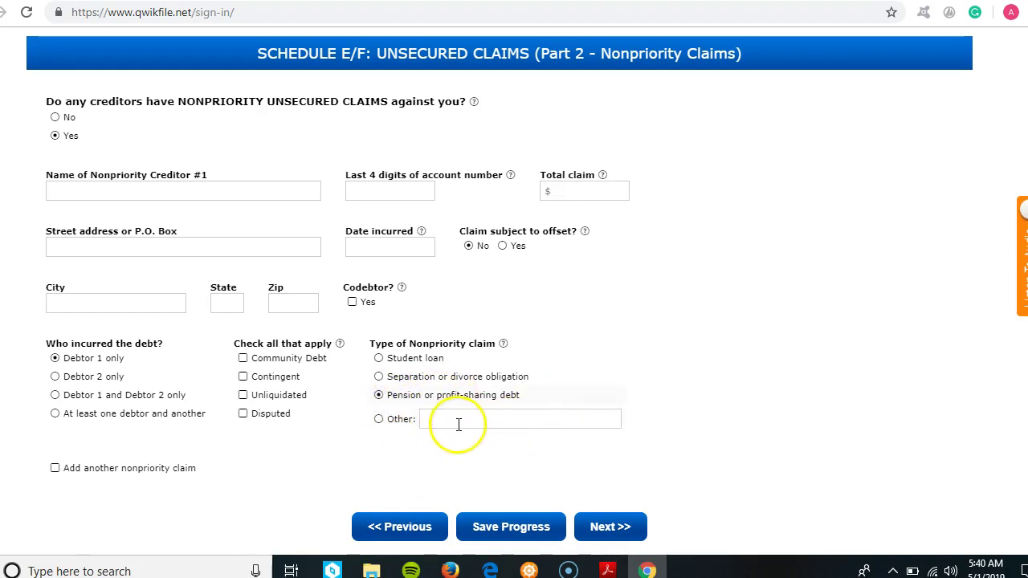
pyautogui.click(378, 420)
pyautogui.click(450, 420)
pyautogui.write('credit')
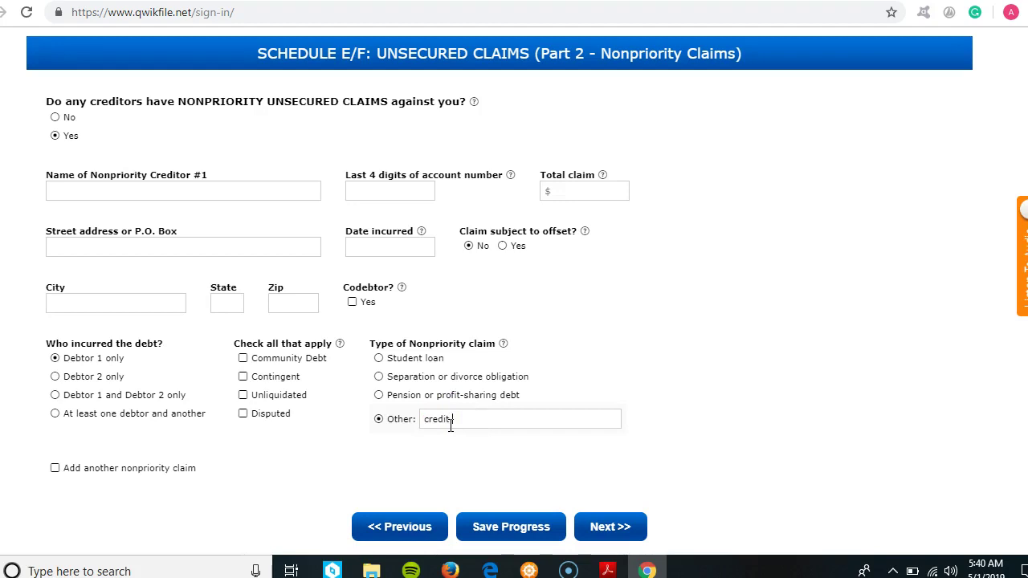
pyautogui.write(' card')
pyautogui.click(487, 419)
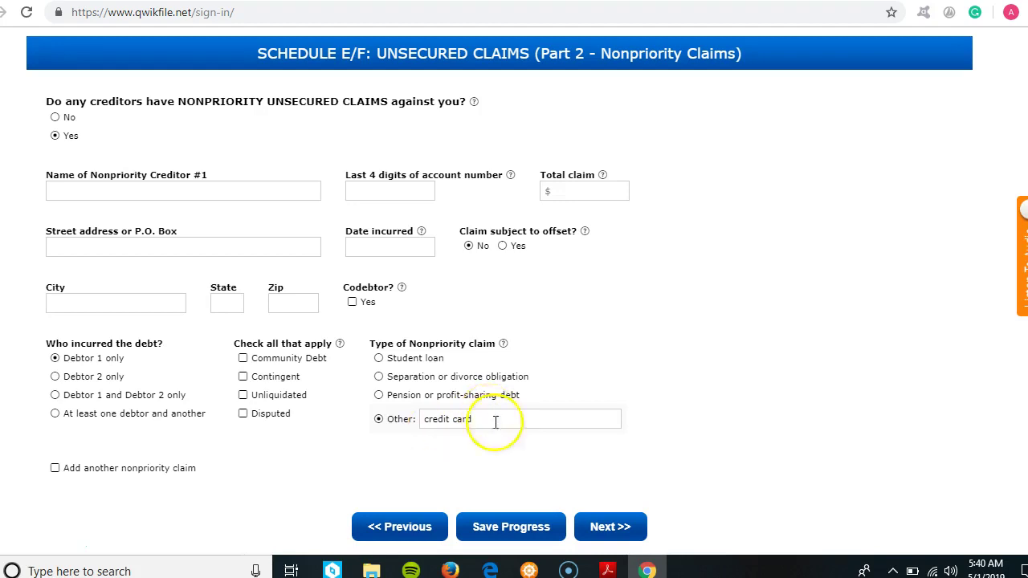
# - Tick 'Add another nonpriority claim', skip past creditor #2, and reach Schedule G
pyautogui.click(55, 468)
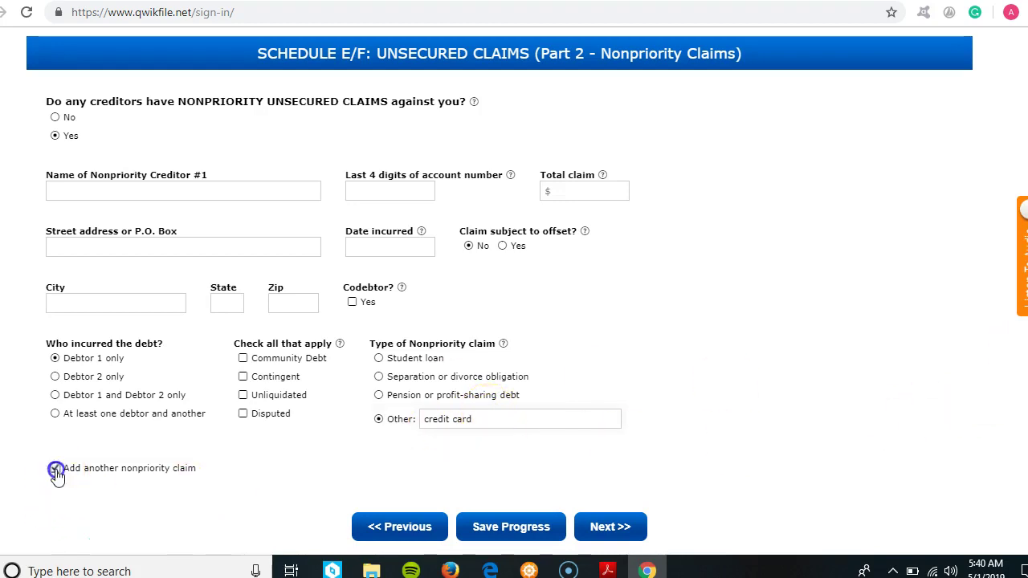
pyautogui.click(601, 524)
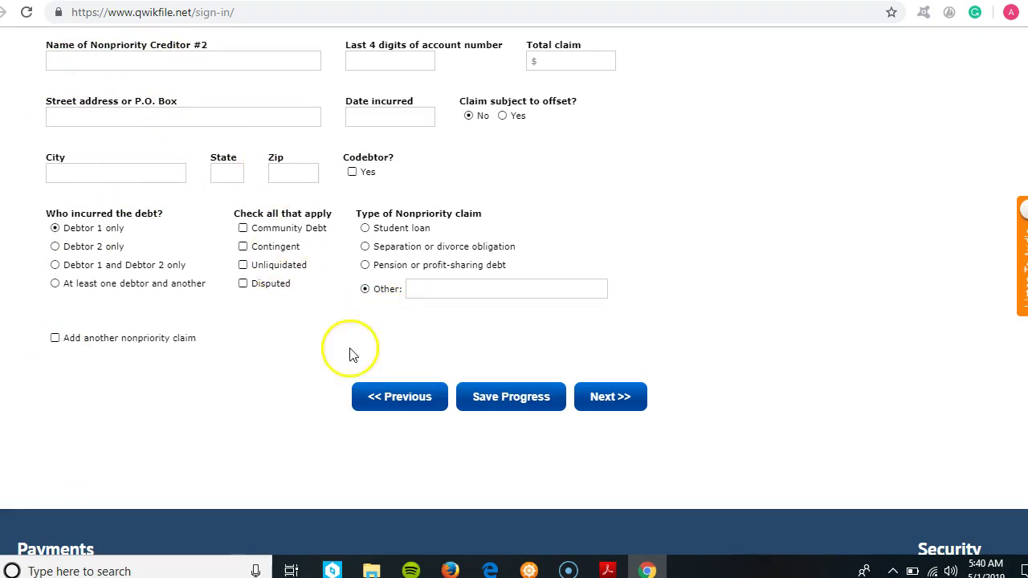
pyautogui.click(629, 406)
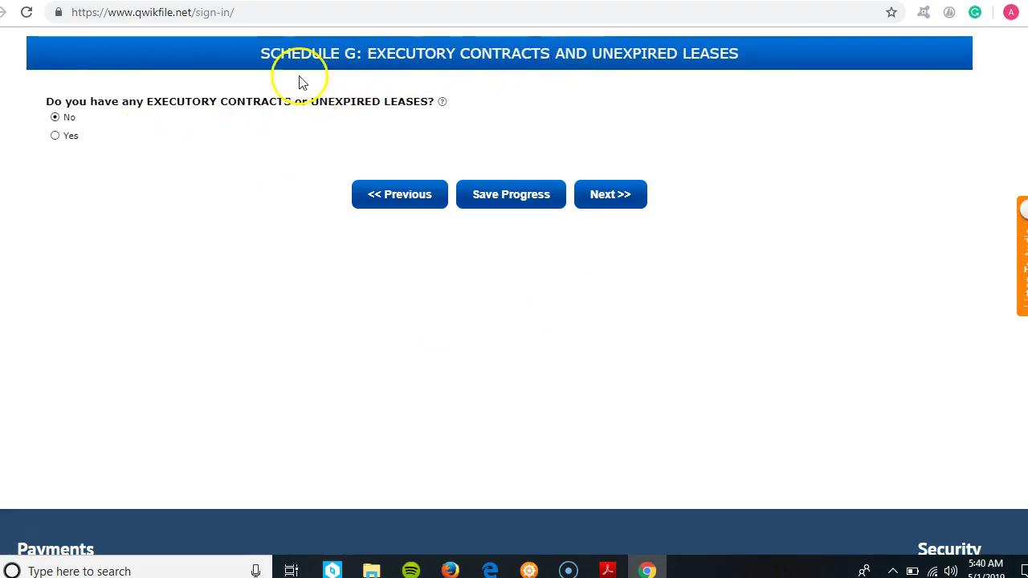
# - Answer Yes to executory contracts, visit the other party's name and purpose fields, and continue to Schedule H
pyautogui.click(55, 135)
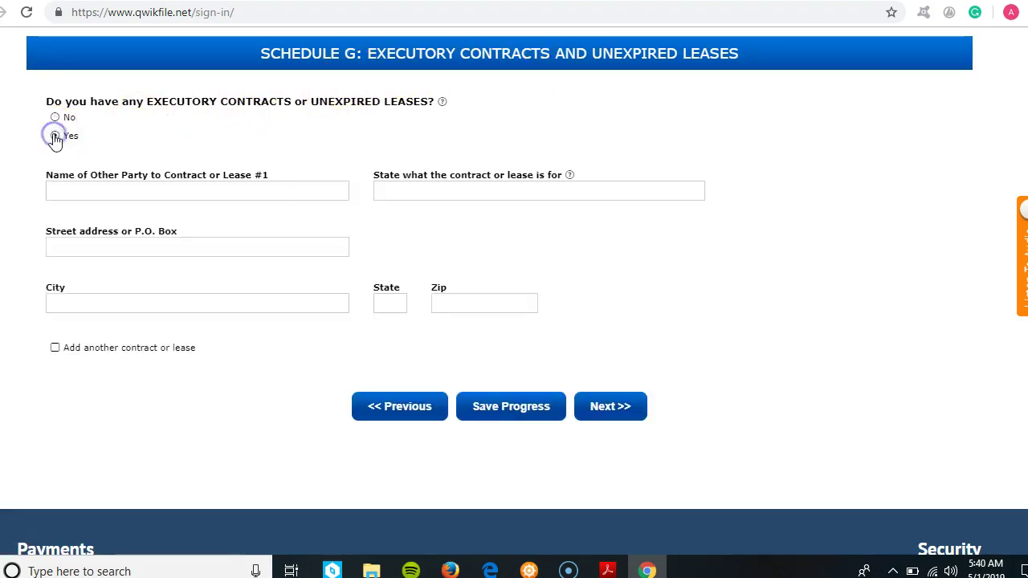
pyautogui.click(166, 187)
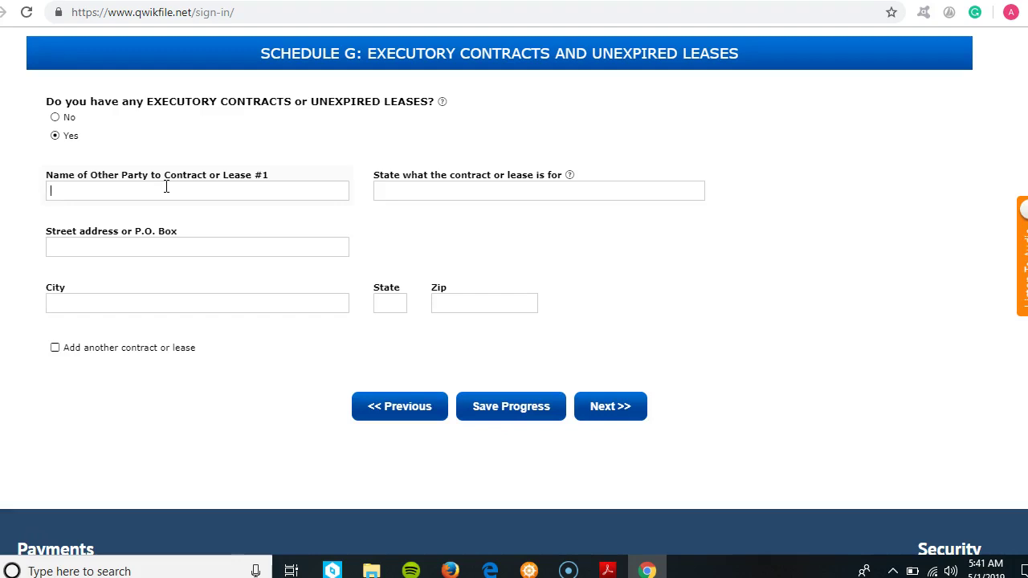
pyautogui.click(166, 186)
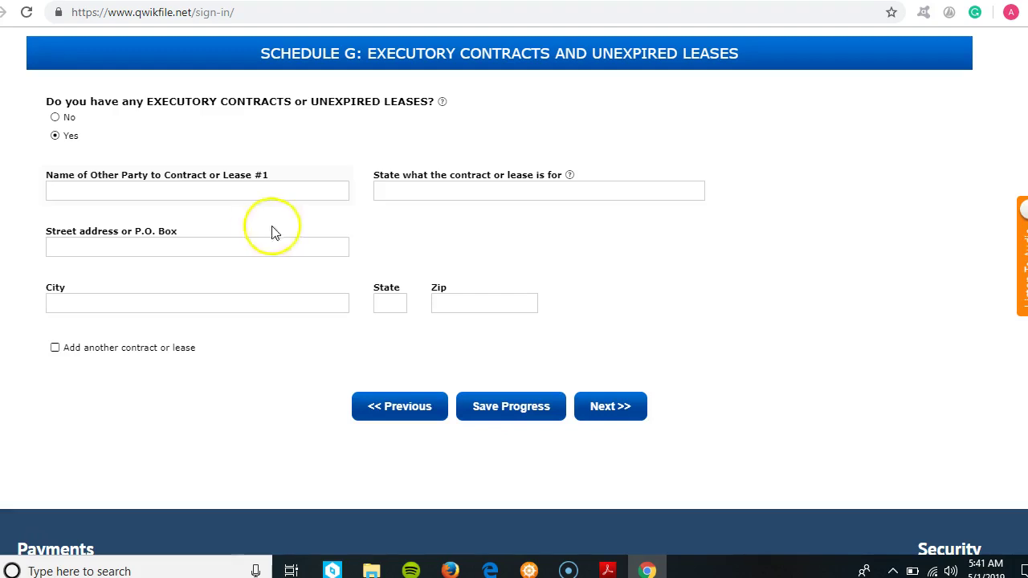
pyautogui.click(394, 197)
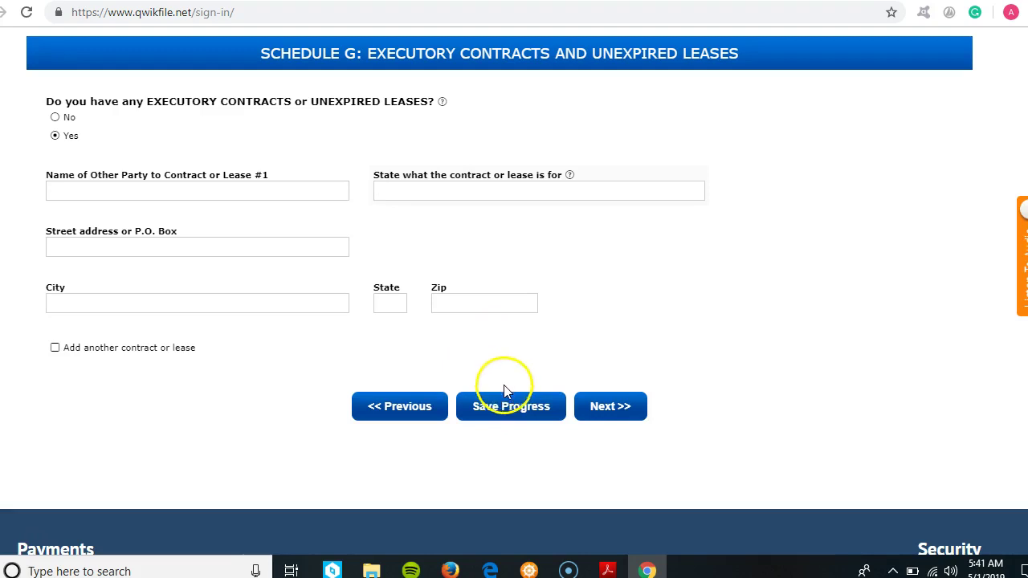
pyautogui.click(610, 407)
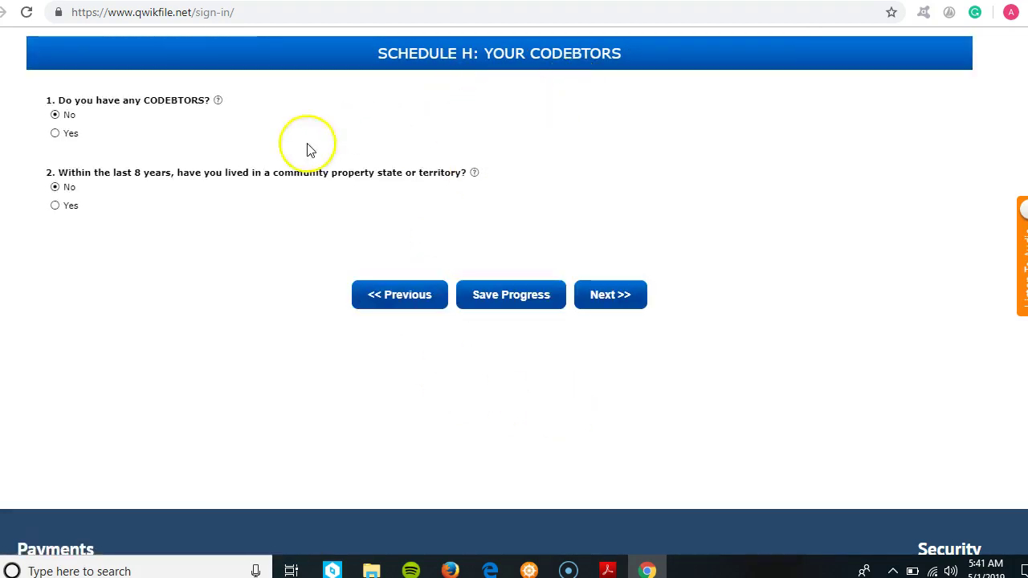
# - Toggle the codebtors answer to Yes and back to No, then move on to Schedule I
pyautogui.click(55, 133)
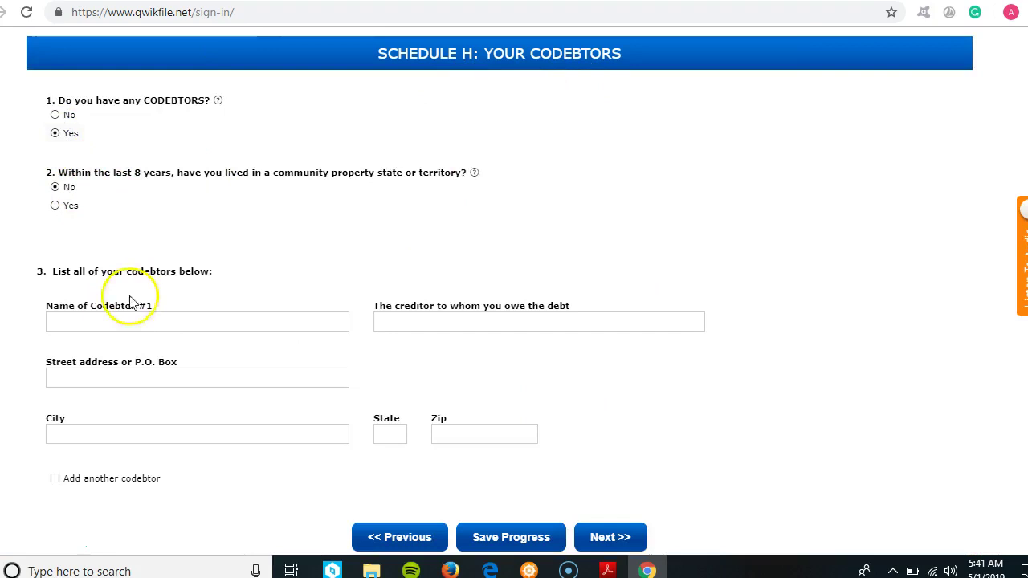
pyautogui.click(55, 115)
pyautogui.click(613, 296)
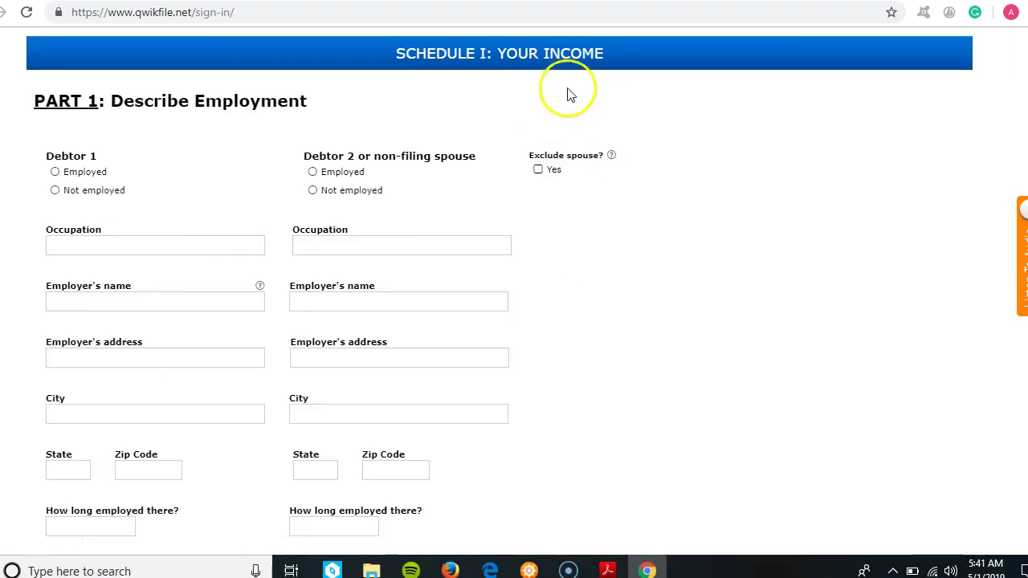
# - Set 'Exclude spouse?' to Yes on the income schedule
pyautogui.scroll(-2, 1004, 128)
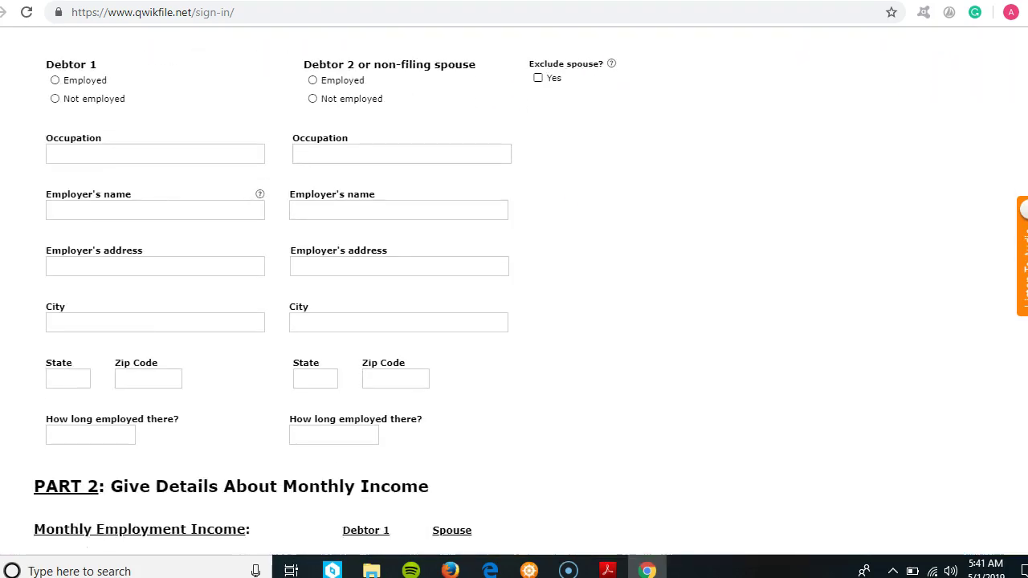
pyautogui.scroll(1, 1005, 128)
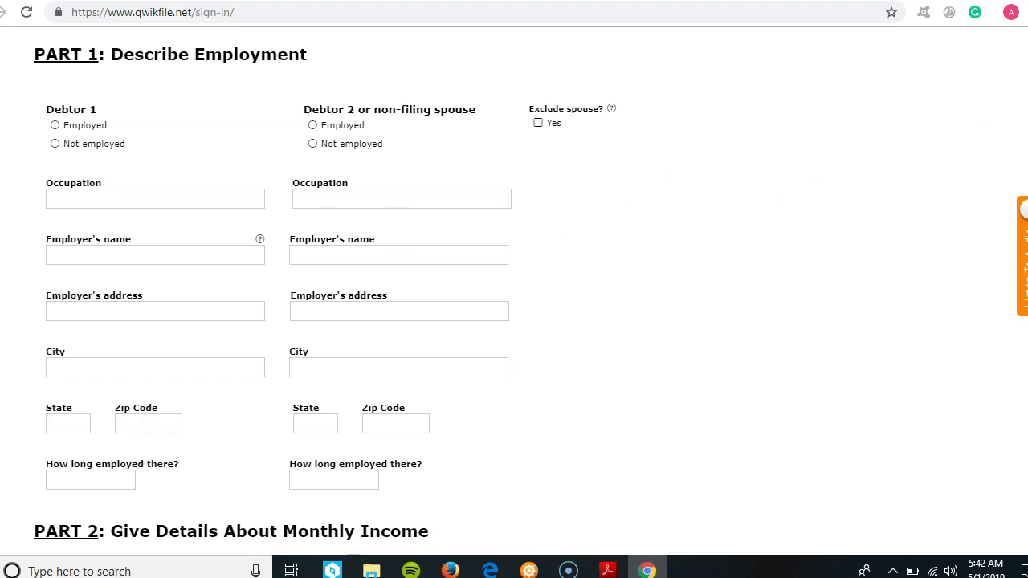
pyautogui.scroll(-5, 514, 289)
pyautogui.scroll(5, 514, 289)
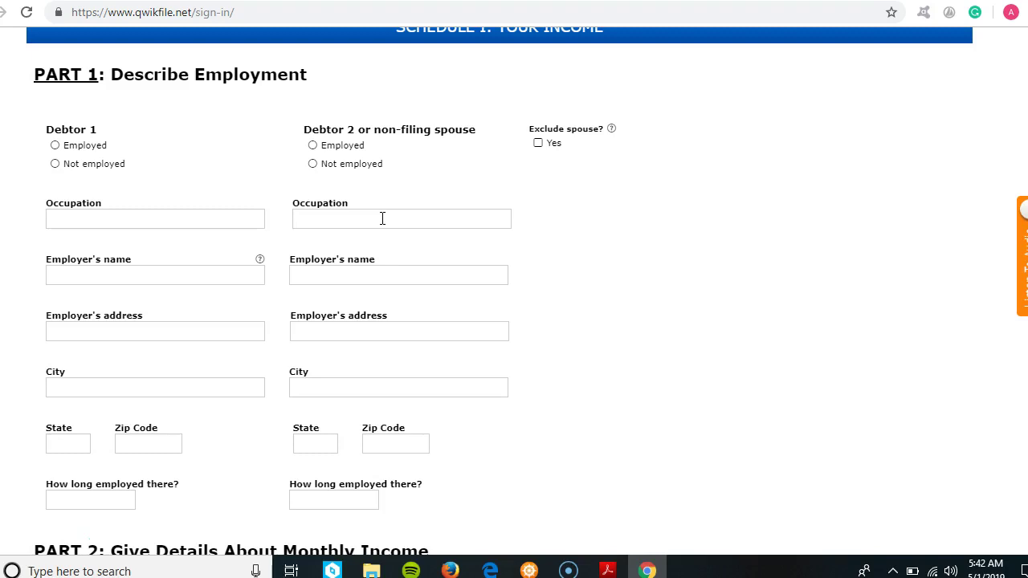
pyautogui.click(538, 142)
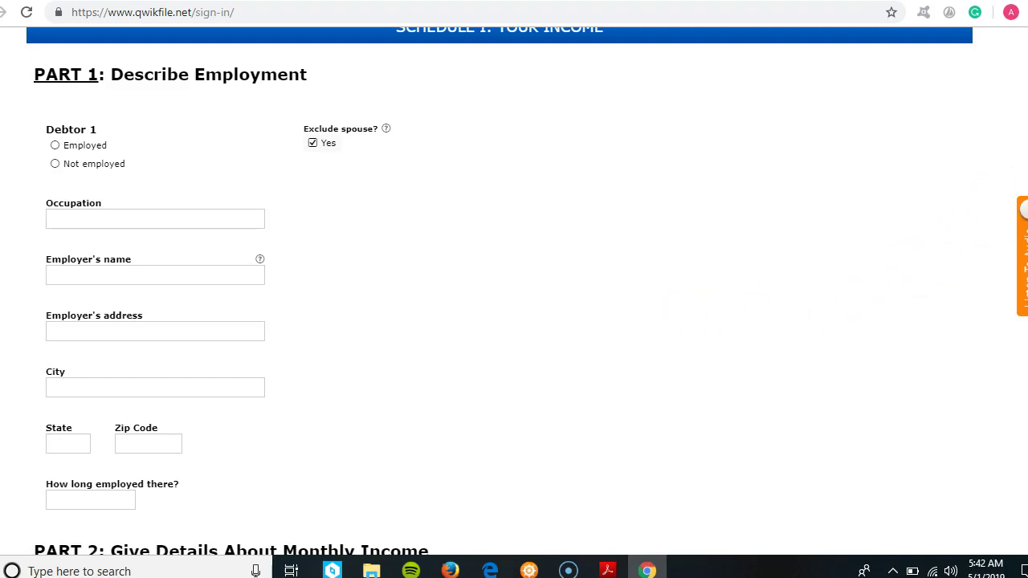
# - Mark Debtor 1 as Employed and click through the employer name and address fields
pyautogui.scroll(-1, 514, 297)
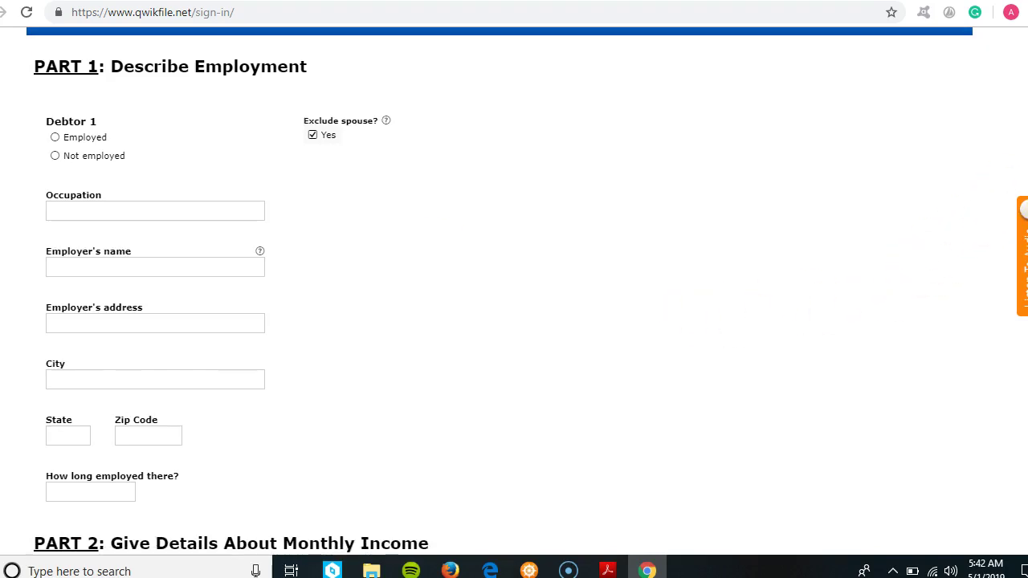
pyautogui.scroll(-1, 1008, 153)
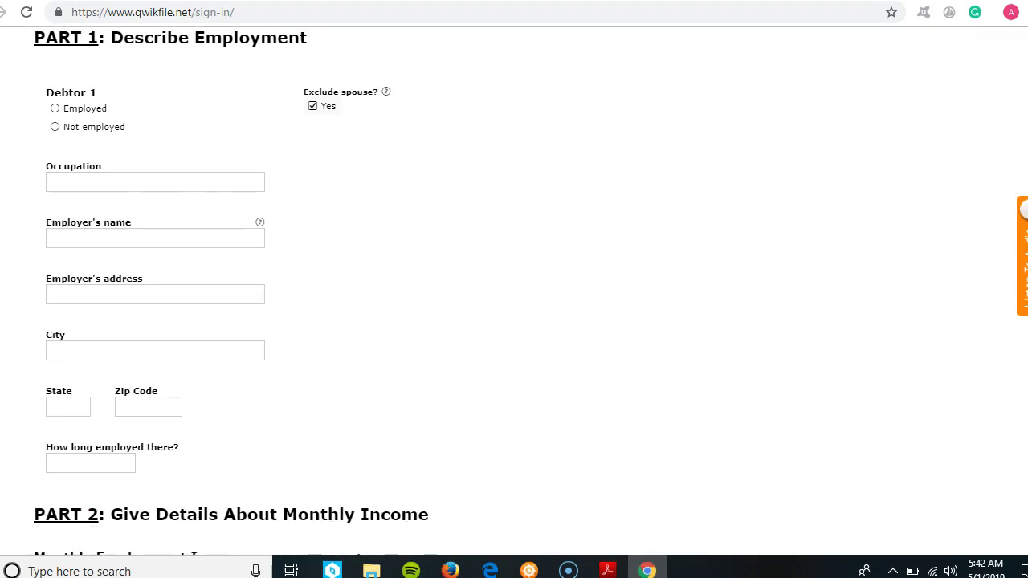
pyautogui.click(54, 110)
pyautogui.click(83, 238)
pyautogui.click(93, 285)
pyautogui.scroll(-3, 358, 291)
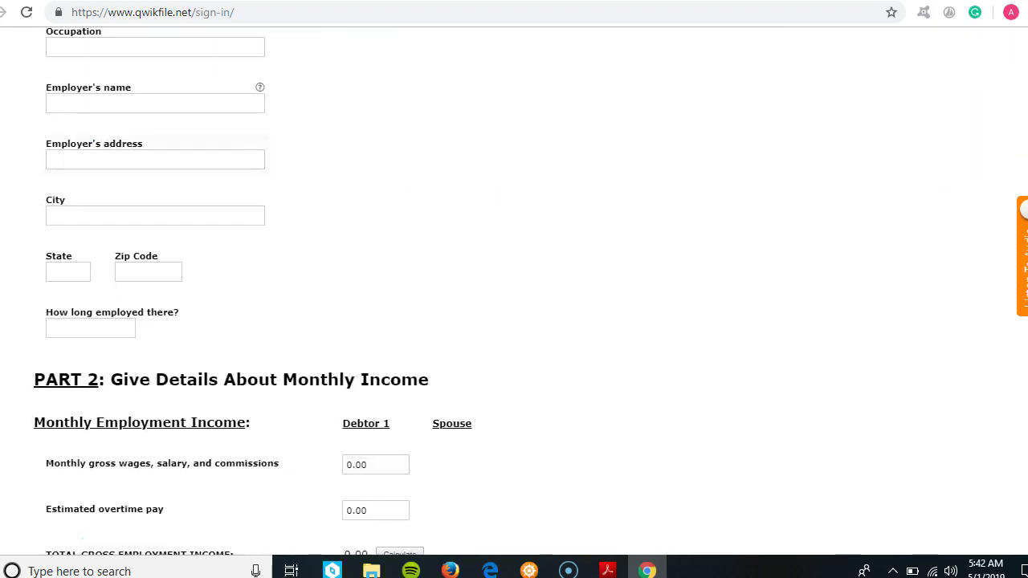
# - Replace the 0.00 monthly gross wages with 3000 and calculate total gross employment income of 3000.00
pyautogui.scroll(-2, 729, 300)
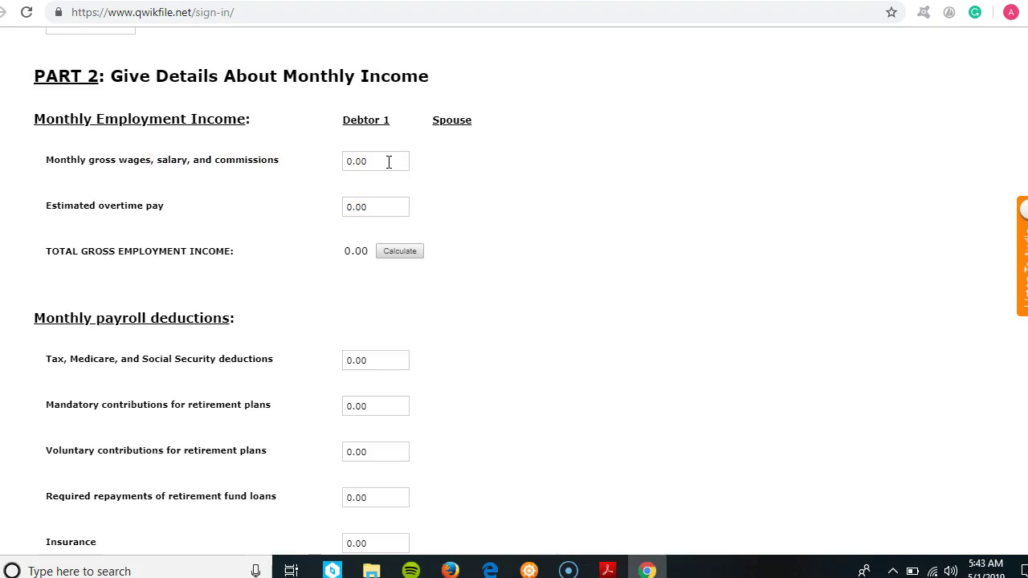
pyautogui.moveTo(386, 161); pyautogui.dragTo(297, 169)
pyautogui.click(394, 252)
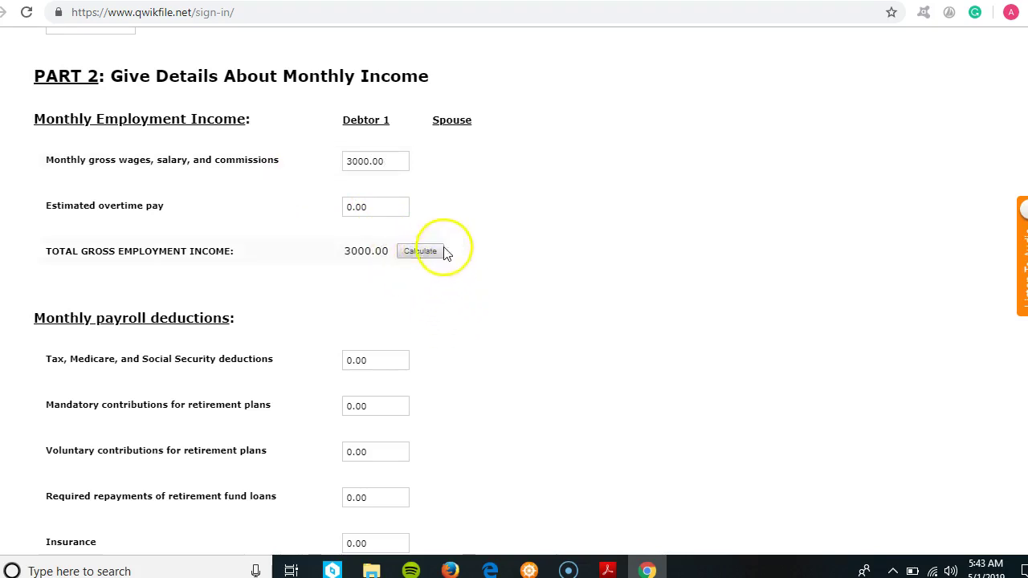
pyautogui.click(426, 255)
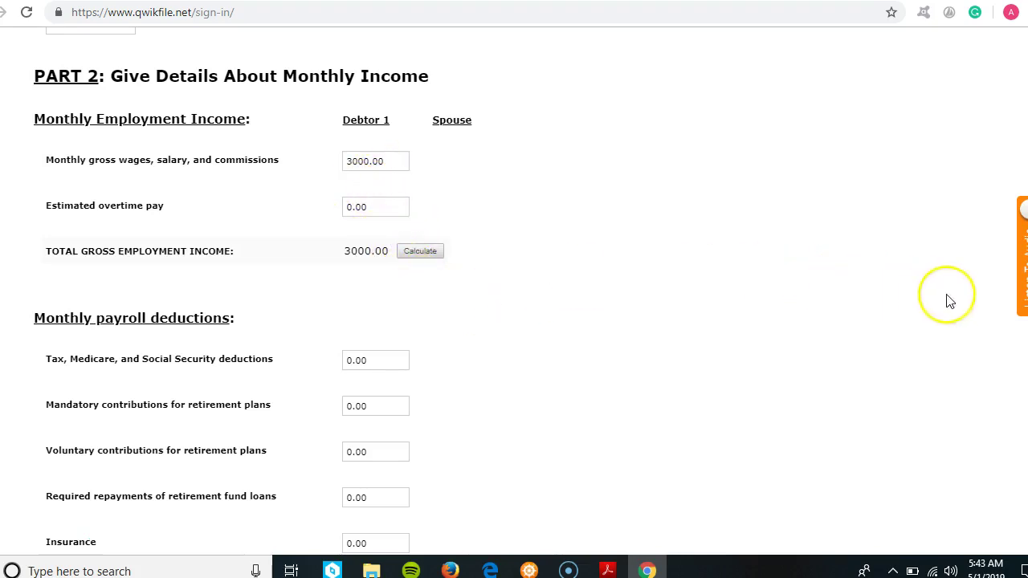
pyautogui.scroll(-3, 253, 291)
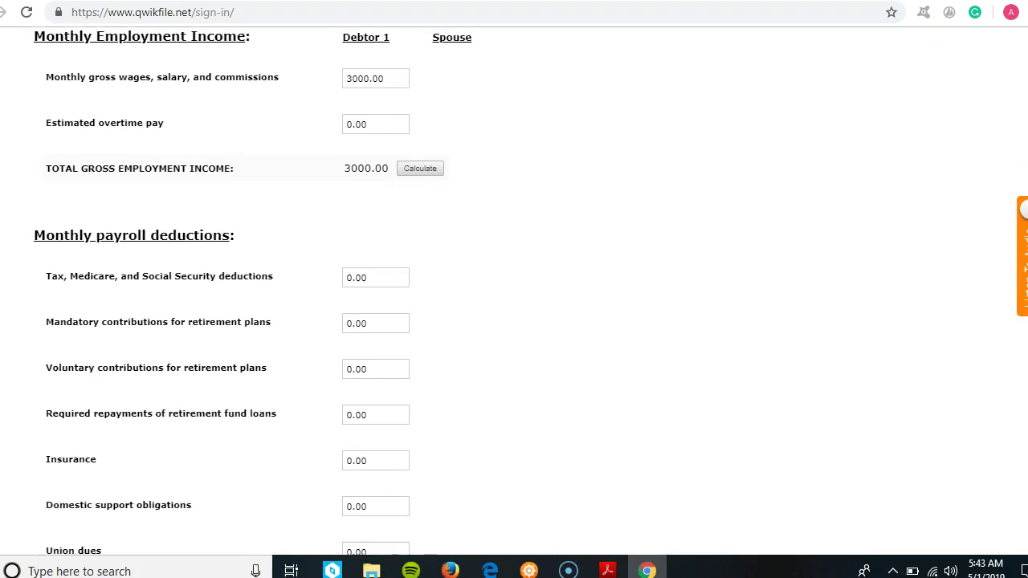
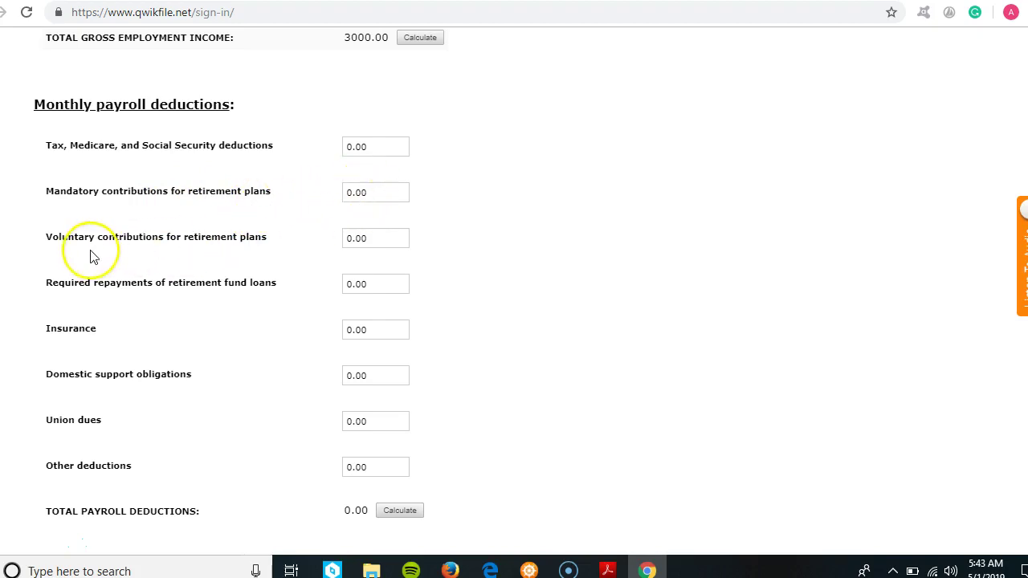
# - Enter 33 as the monthly Other deductions amount, revealing the Specify 'Other Deductions' field
pyautogui.click(380, 239)
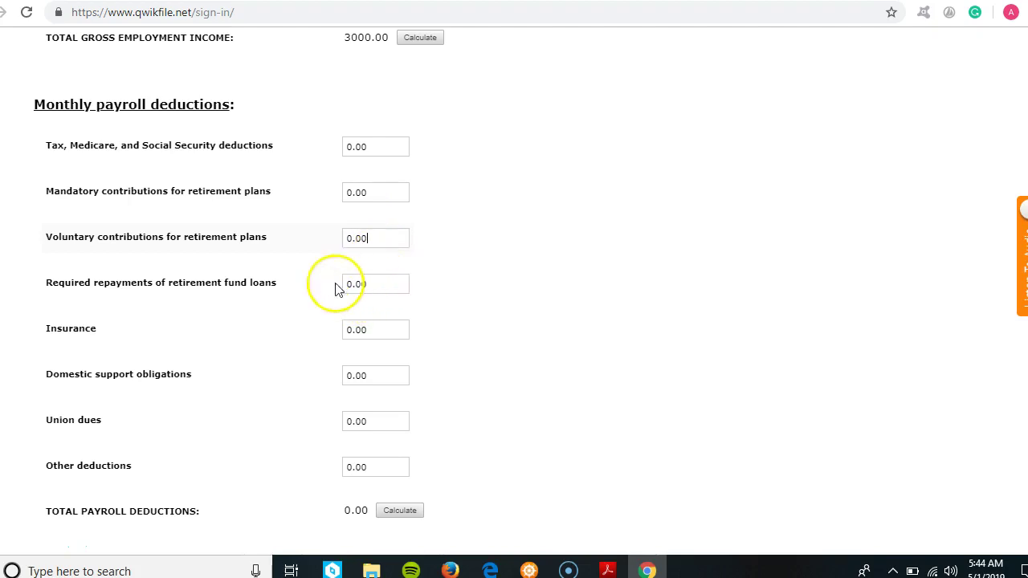
pyautogui.click(370, 284)
pyautogui.scroll(-3, 371, 283)
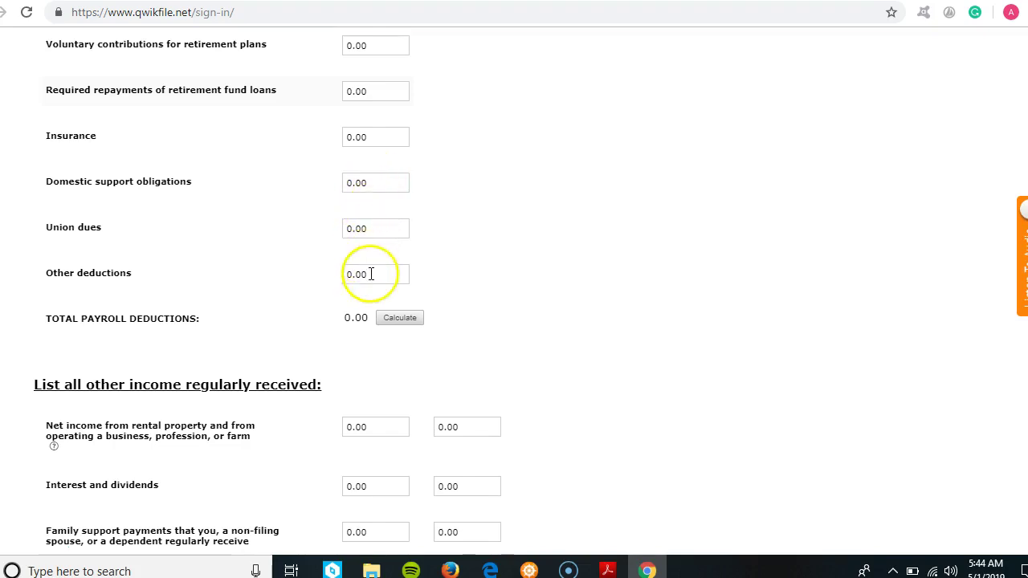
pyautogui.moveTo(379, 277); pyautogui.dragTo(312, 291)
pyautogui.write('33')
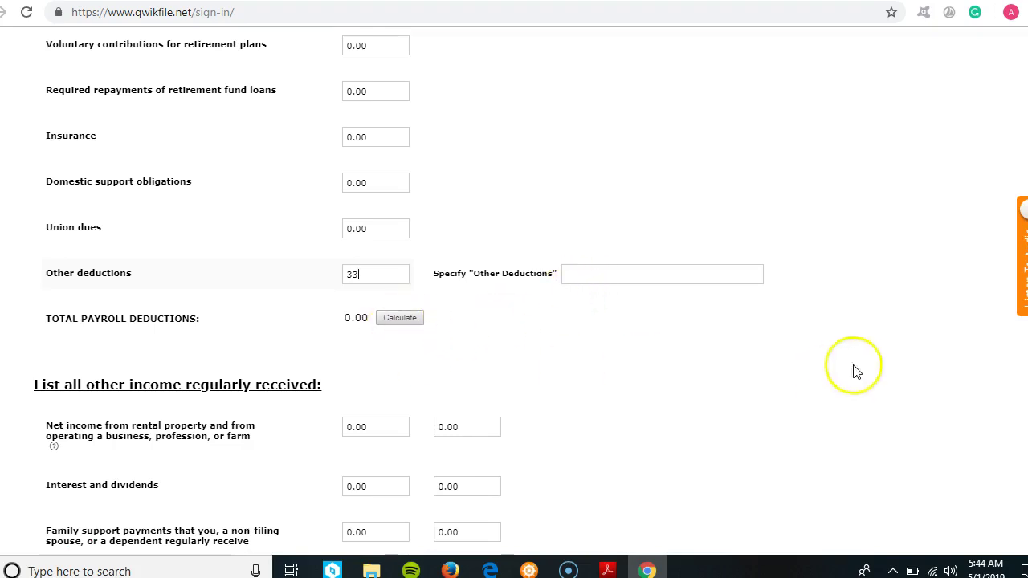
pyautogui.scroll(-4, 530, 292)
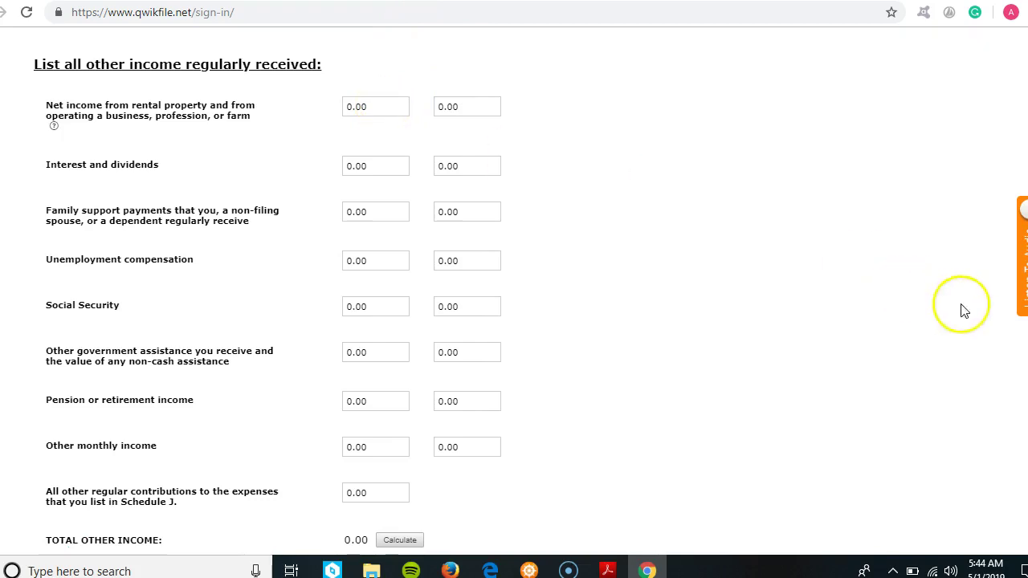
pyautogui.scroll(6, 514, 289)
pyautogui.scroll(-6, 514, 289)
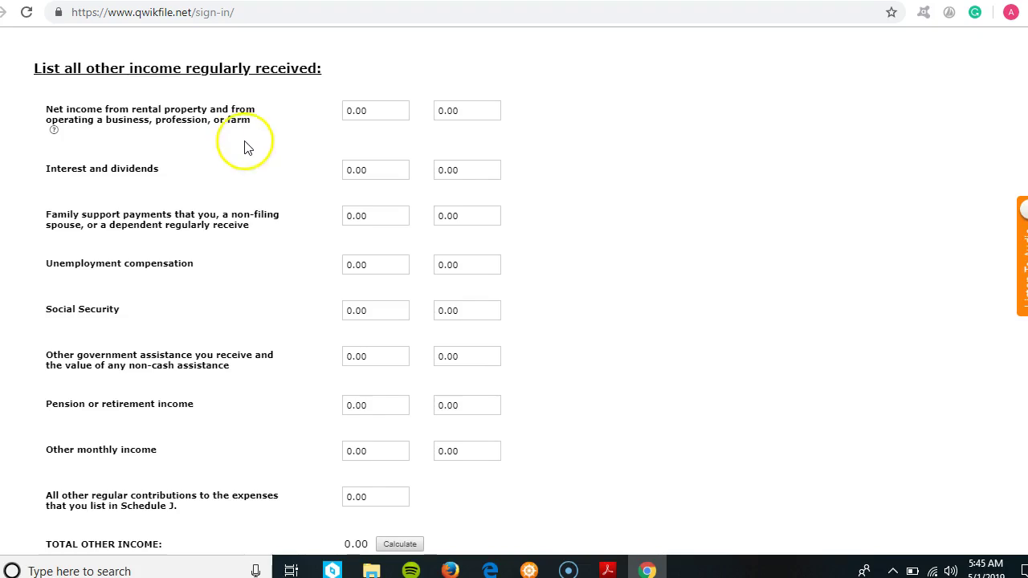
pyautogui.click(383, 113)
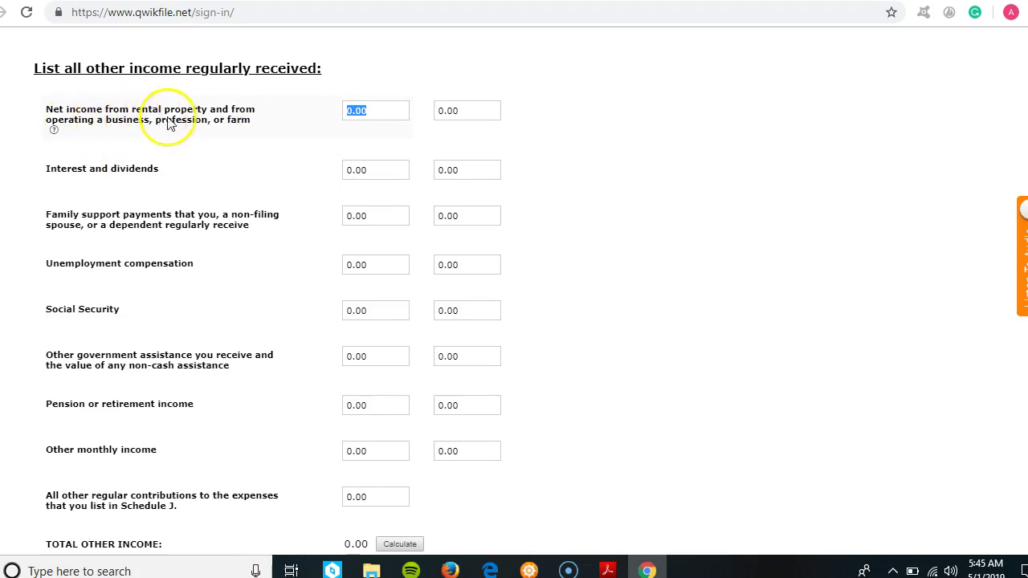
pyautogui.moveTo(372, 110); pyautogui.dragTo(317, 127)
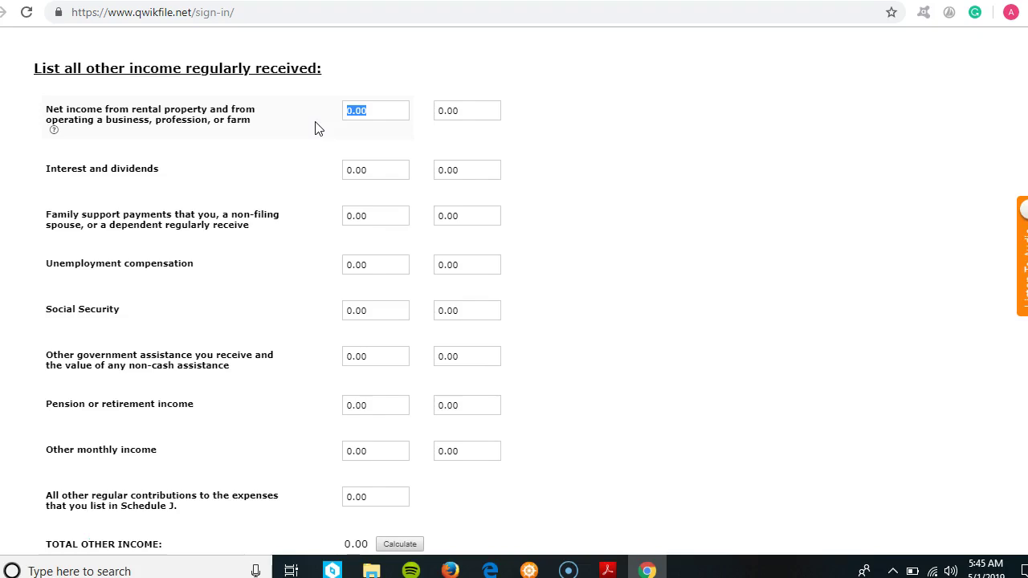
pyautogui.click(381, 114)
pyautogui.scroll(-2, 268, 295)
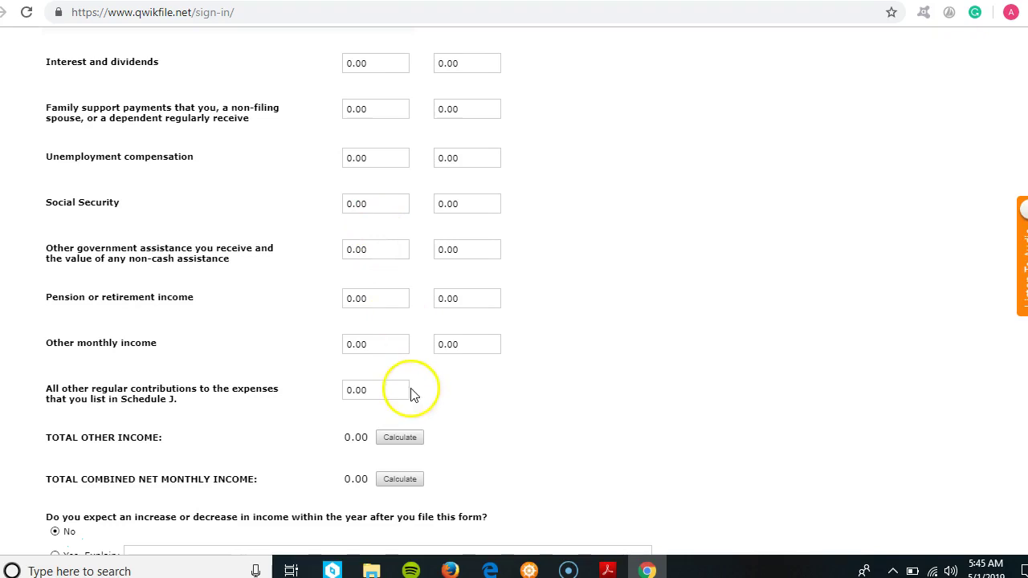
pyautogui.click(376, 249)
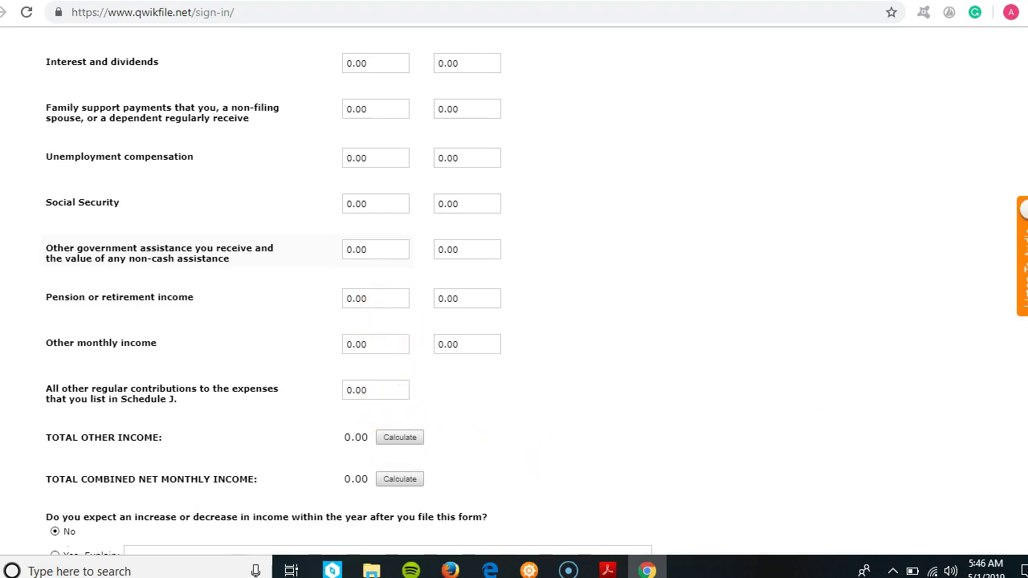
pyautogui.scroll(-3, 972, 434)
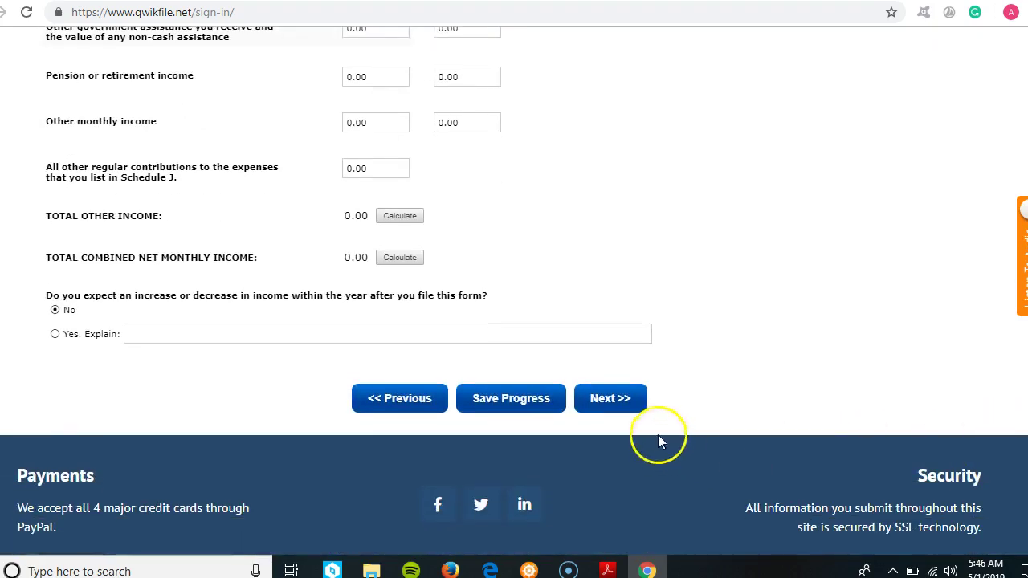
# - Go to Schedule J, answer Yes to dependents, and mark the first dependent as living with you
pyautogui.click(612, 397)
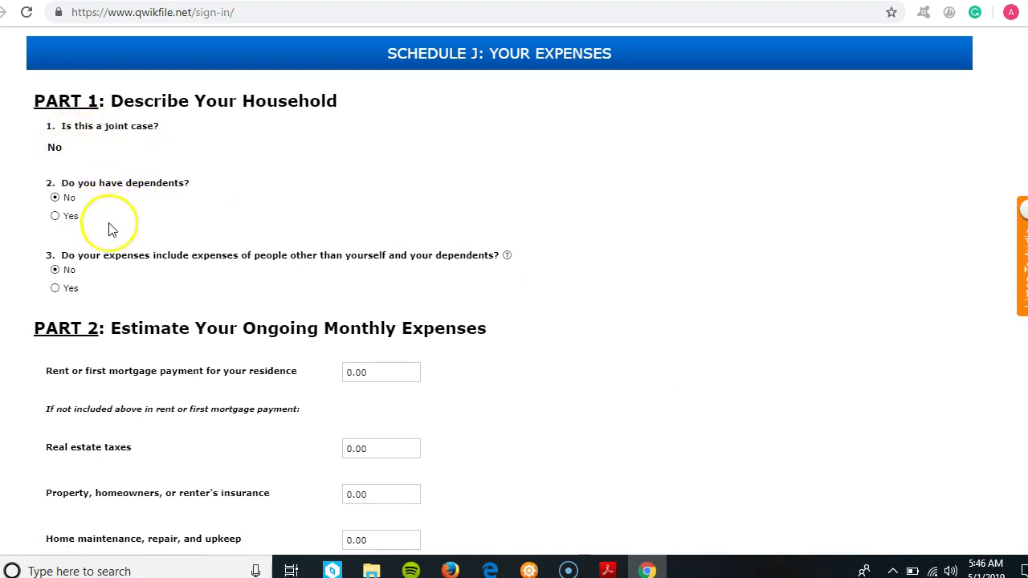
pyautogui.click(56, 217)
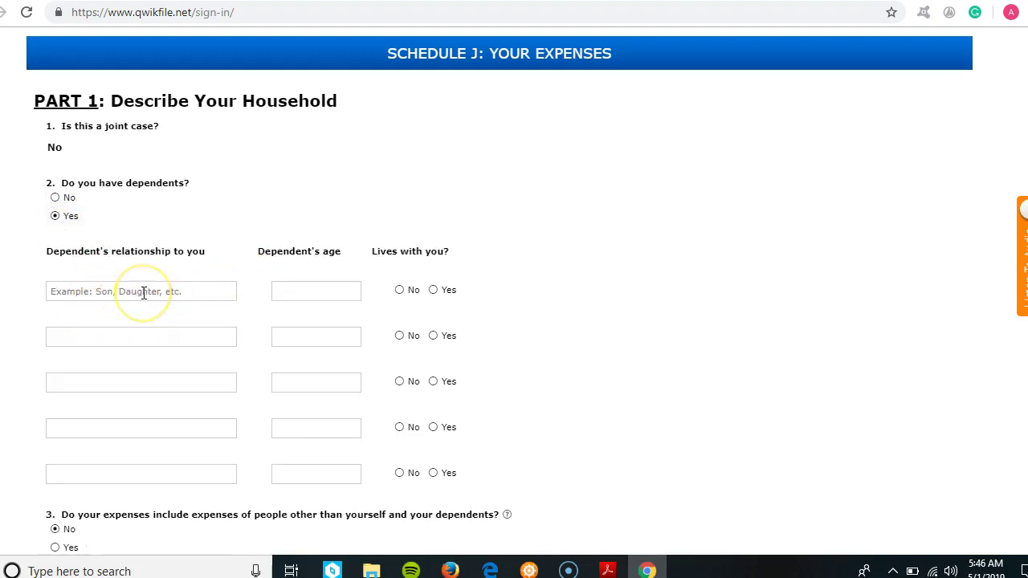
pyautogui.click(131, 298)
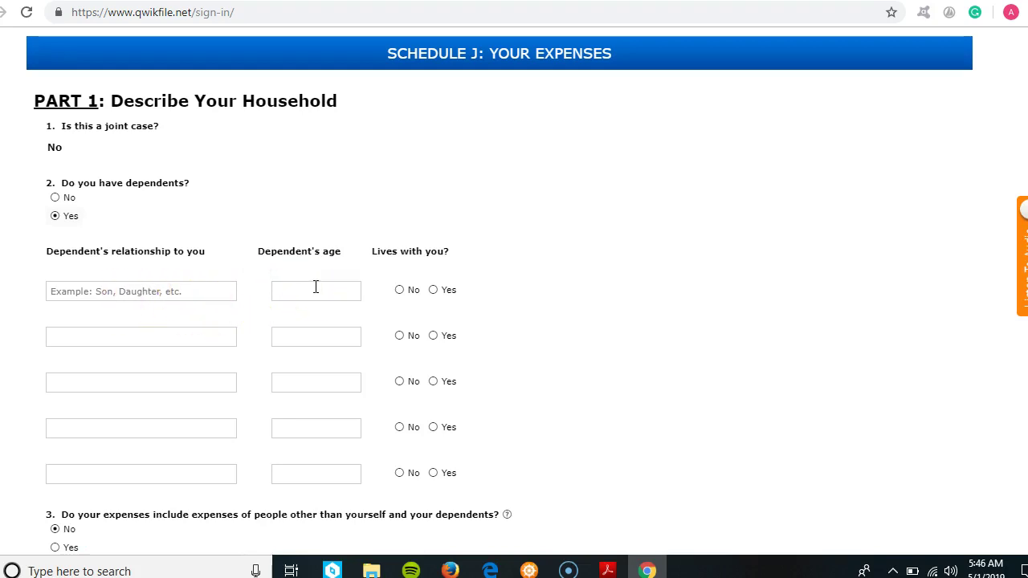
pyautogui.click(433, 290)
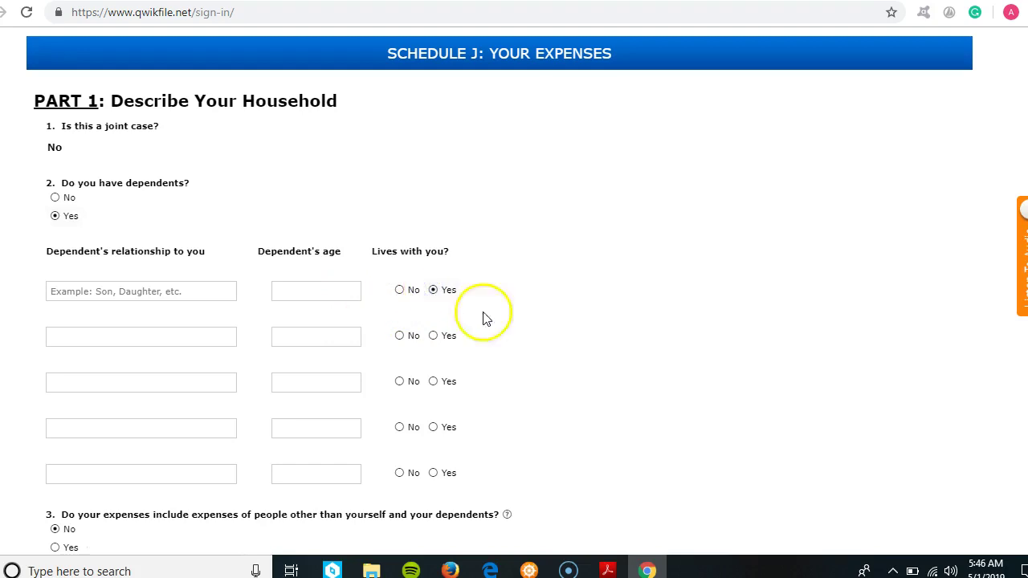
pyautogui.scroll(-6, 1026, 204)
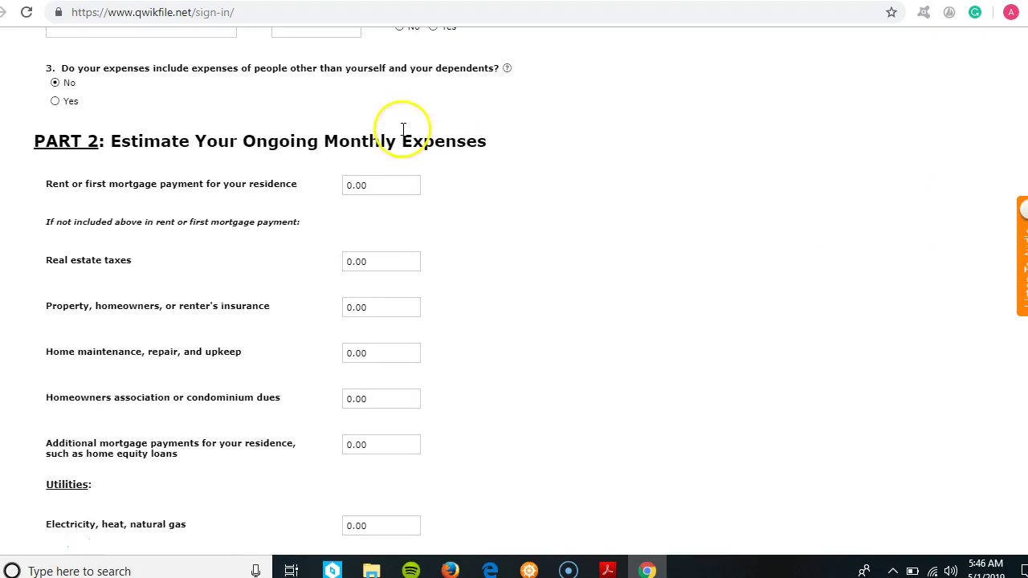
pyautogui.click(374, 183)
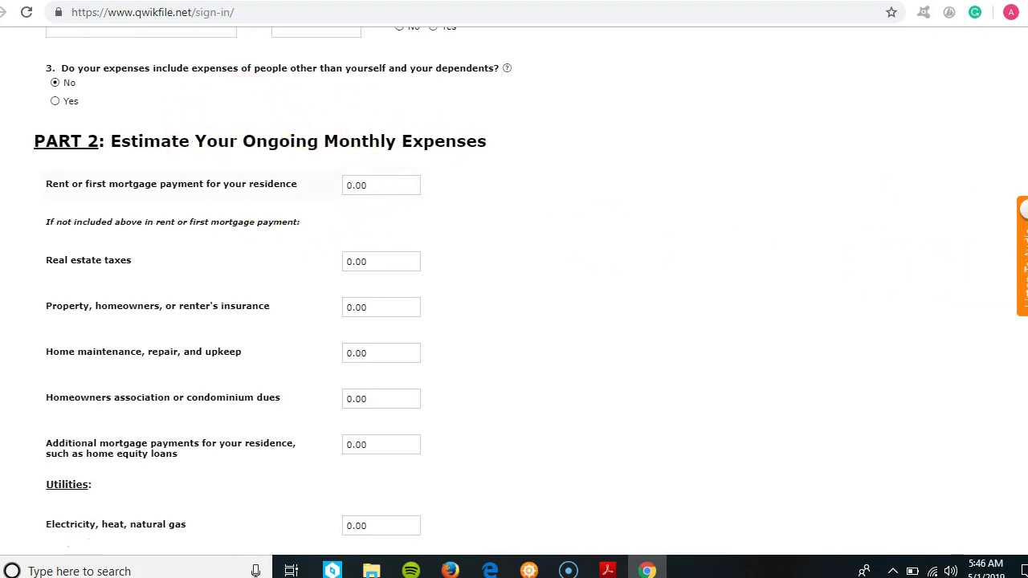
pyautogui.scroll(-1, 352, 291)
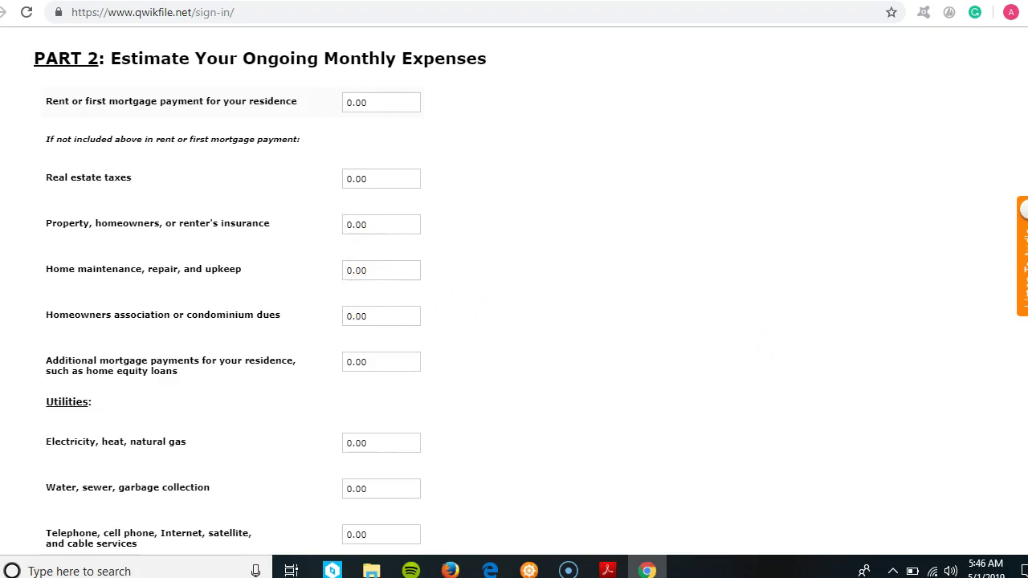
pyautogui.scroll(-4, 762, 347)
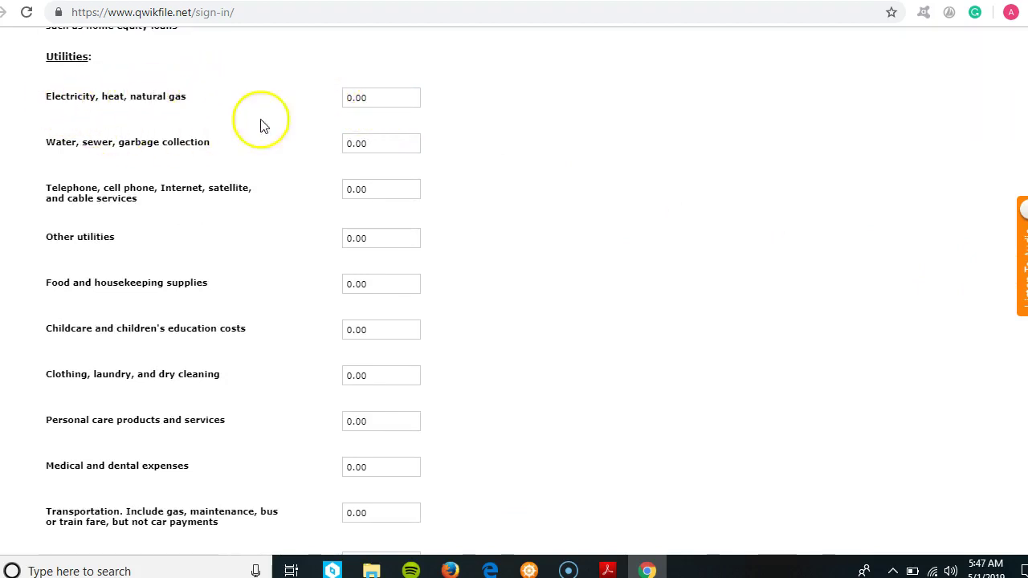
pyautogui.click(374, 143)
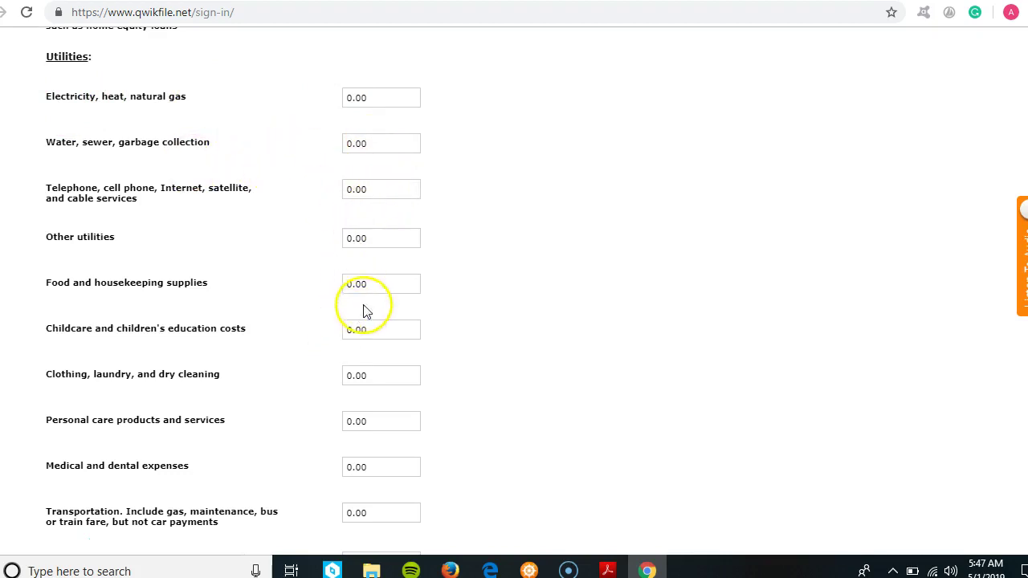
pyautogui.click(383, 284)
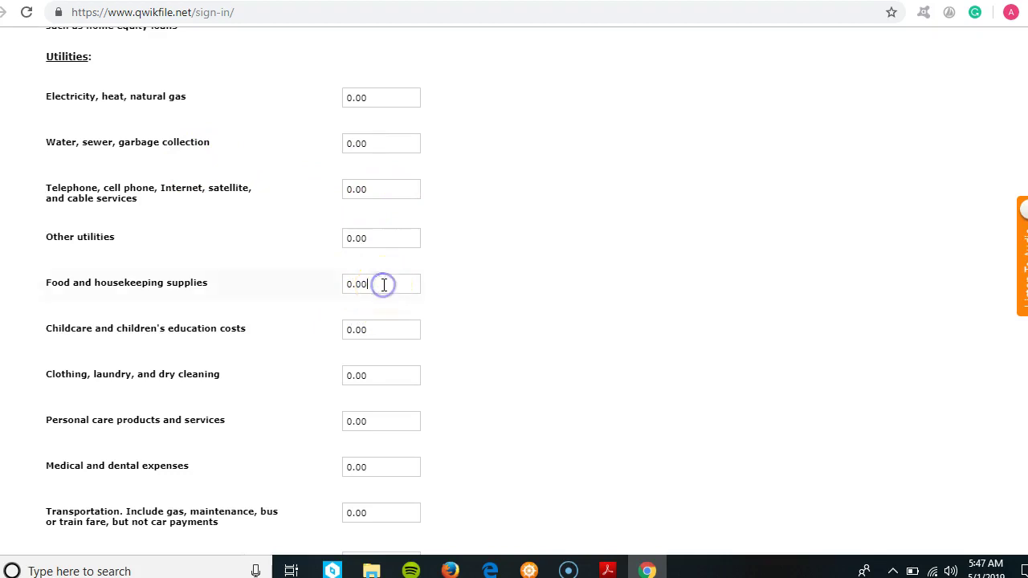
pyautogui.scroll(-2, 514, 289)
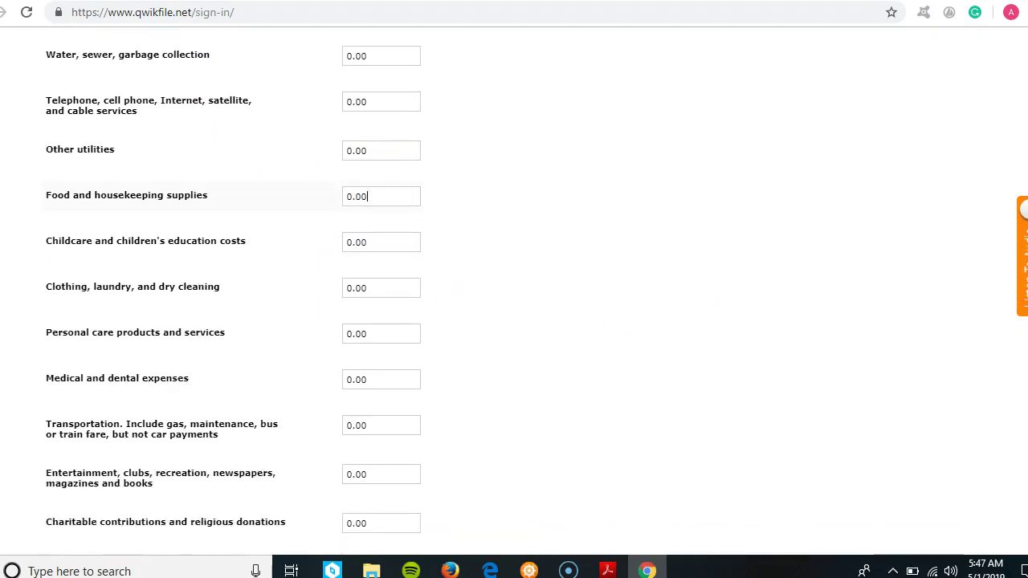
pyautogui.scroll(-1, 514, 289)
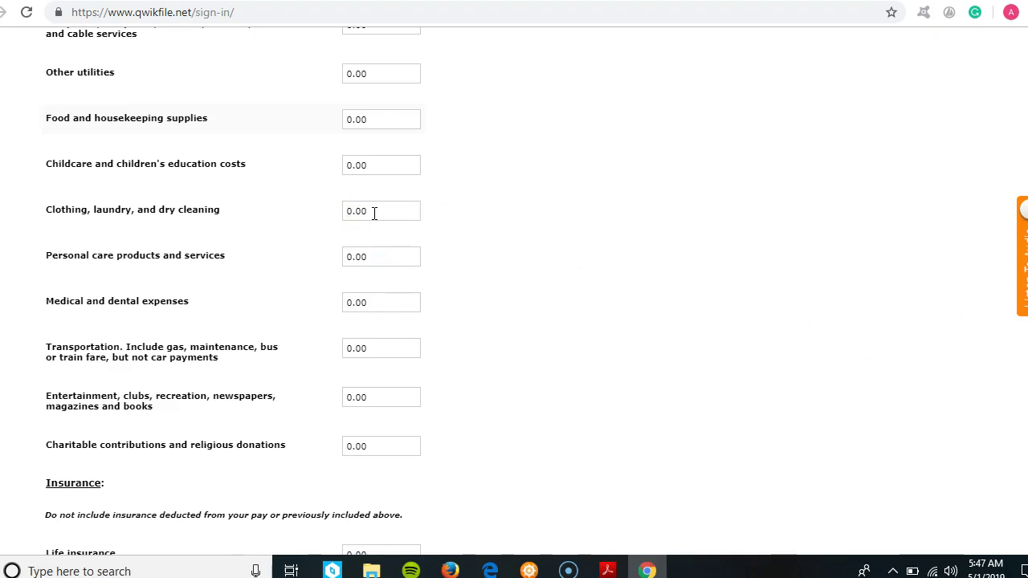
pyautogui.click(379, 212)
pyautogui.click(383, 259)
pyautogui.click(367, 347)
pyautogui.scroll(-2, 514, 289)
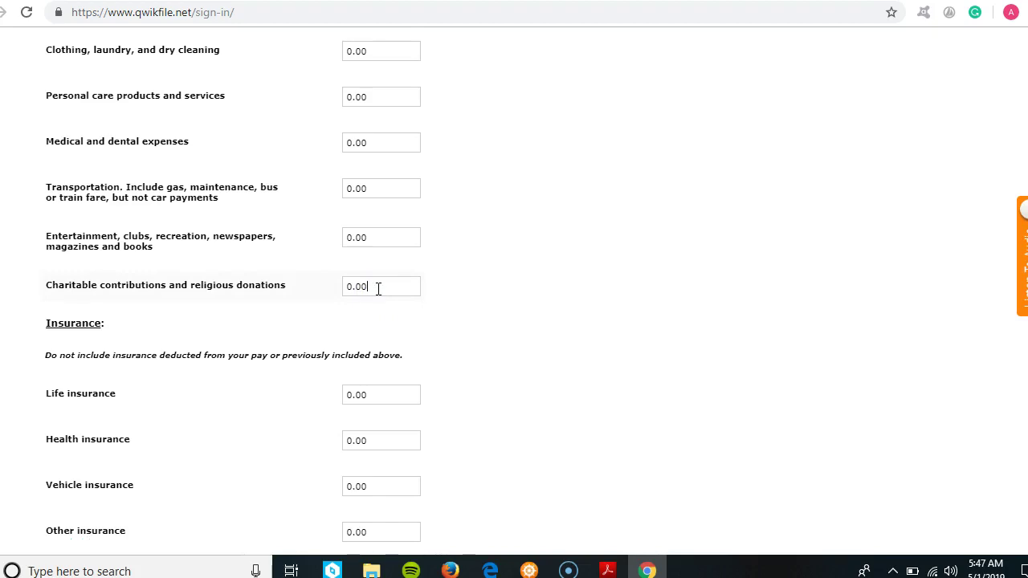
pyautogui.click(378, 289)
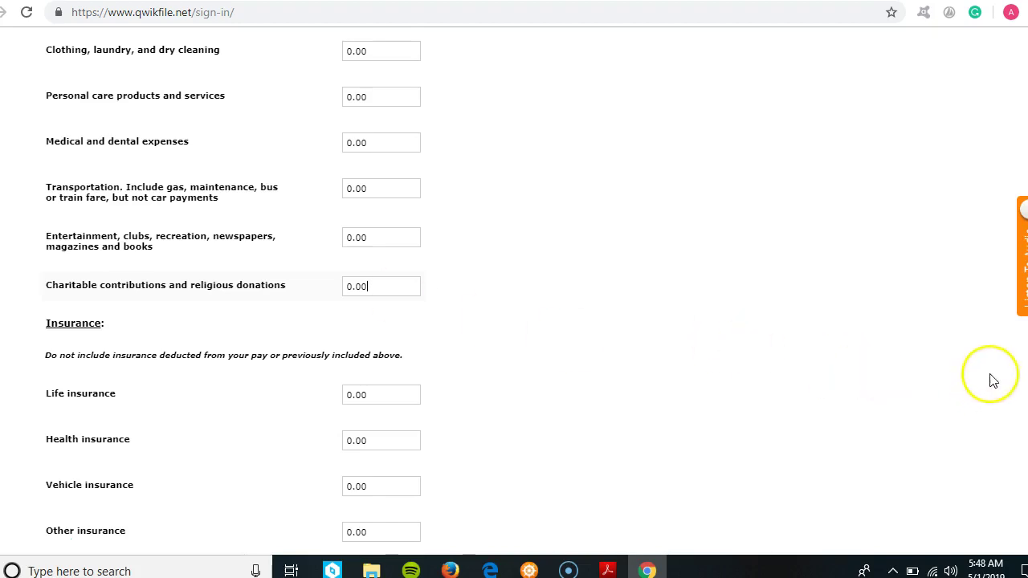
pyautogui.scroll(-3, 514, 306)
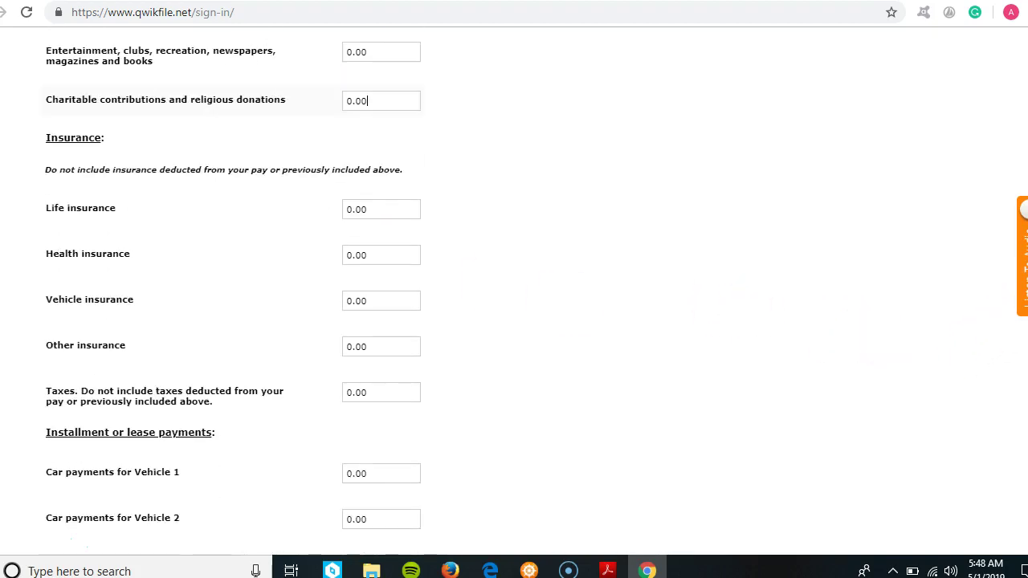
pyautogui.click(393, 214)
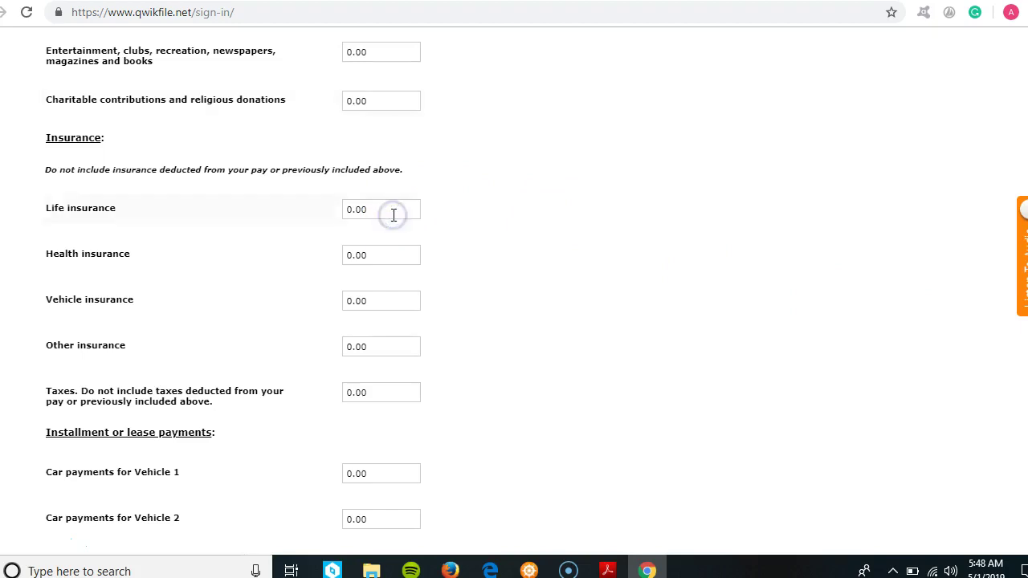
pyautogui.click(387, 103)
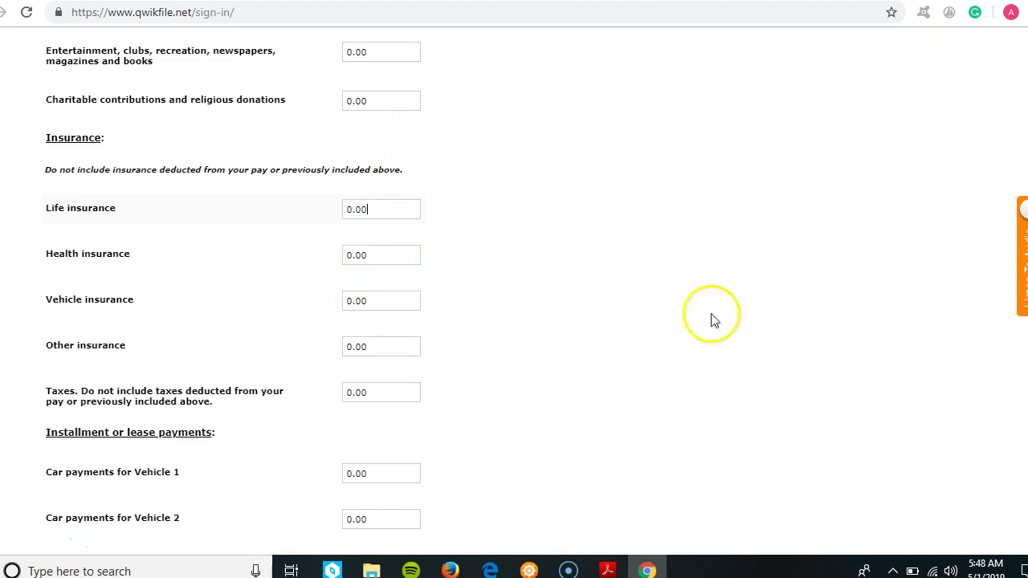
pyautogui.scroll(-1, 233, 285)
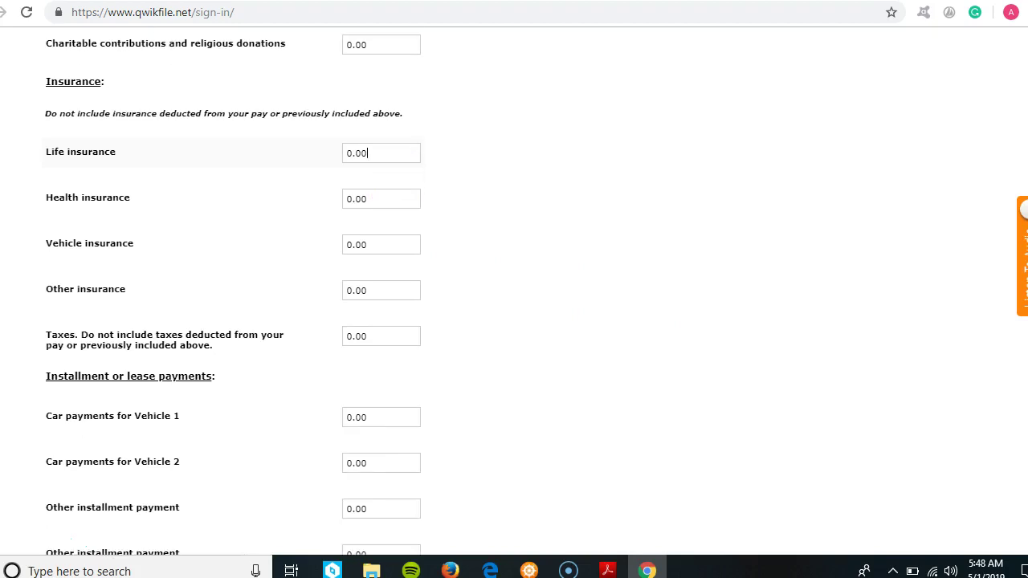
pyautogui.scroll(-2, 554, 241)
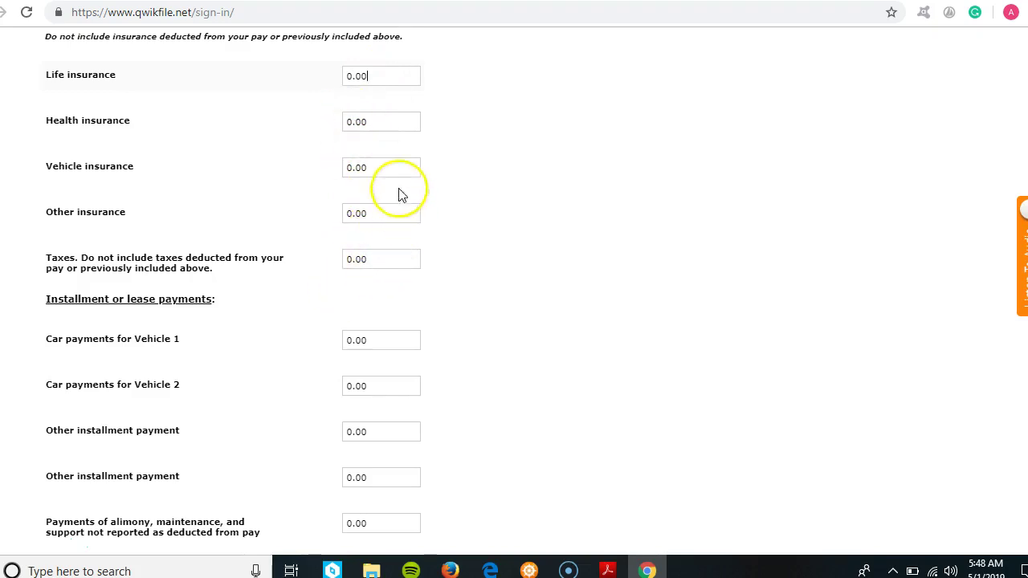
pyautogui.scroll(-3, 514, 289)
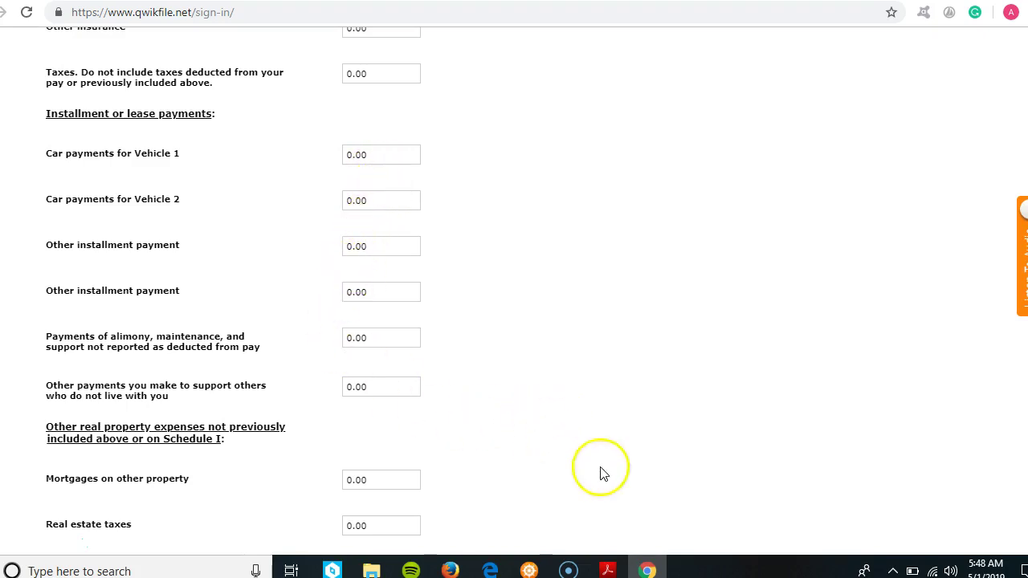
# - Leave expenses at 0.00 and continue to the Statement of Financial Affairs for Individuals
pyautogui.scroll(-4, 1000, 447)
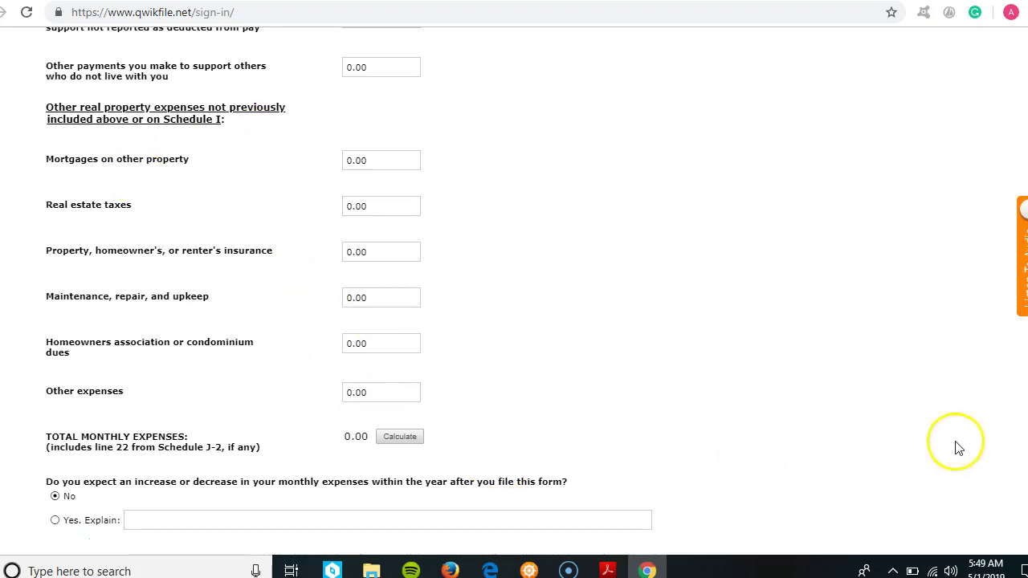
pyautogui.scroll(-2, 739, 510)
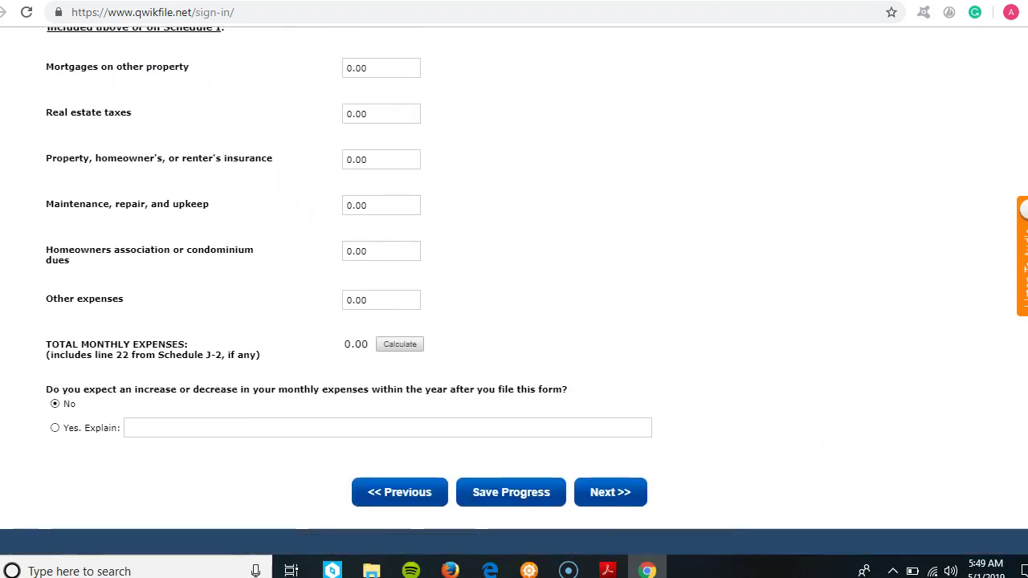
pyautogui.click(622, 475)
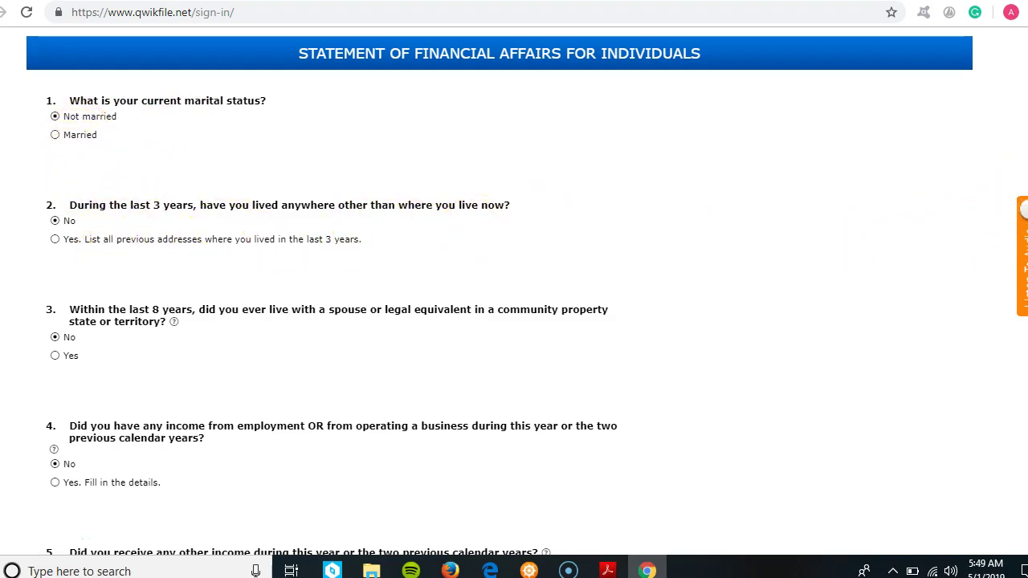
pyautogui.scroll(-2, 1016, 201)
pyautogui.scroll(-2, 1016, 209)
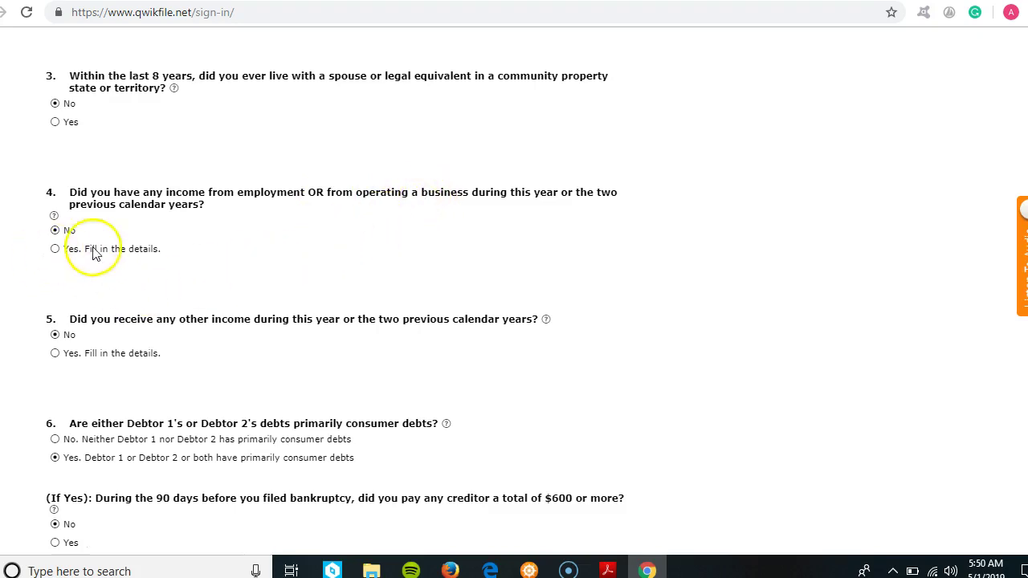
# - Answer Yes to question 4 and mark wages as the 2019 income source
pyautogui.click(56, 250)
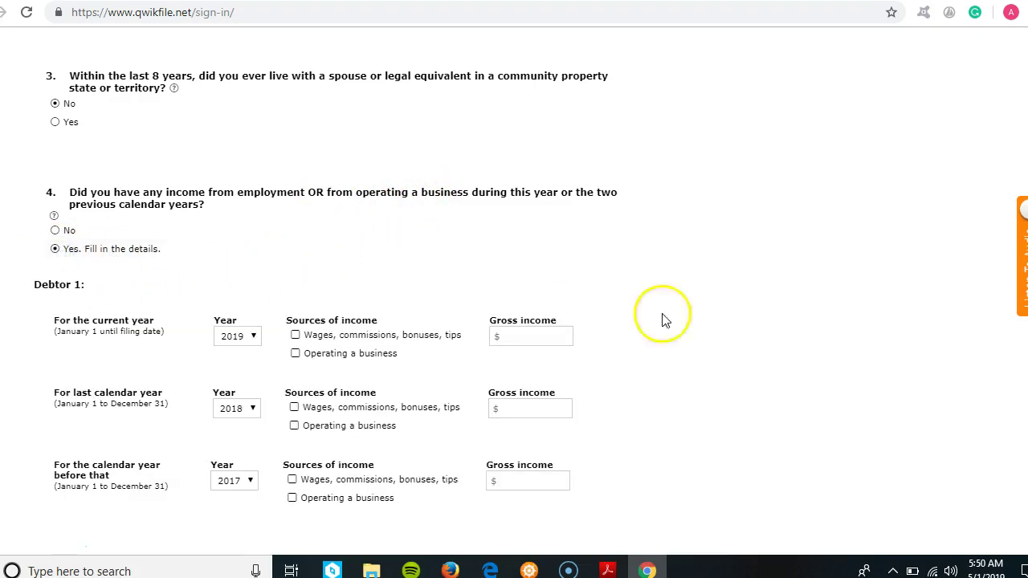
pyautogui.scroll(-1, 326, 300)
pyautogui.scroll(-2, 326, 300)
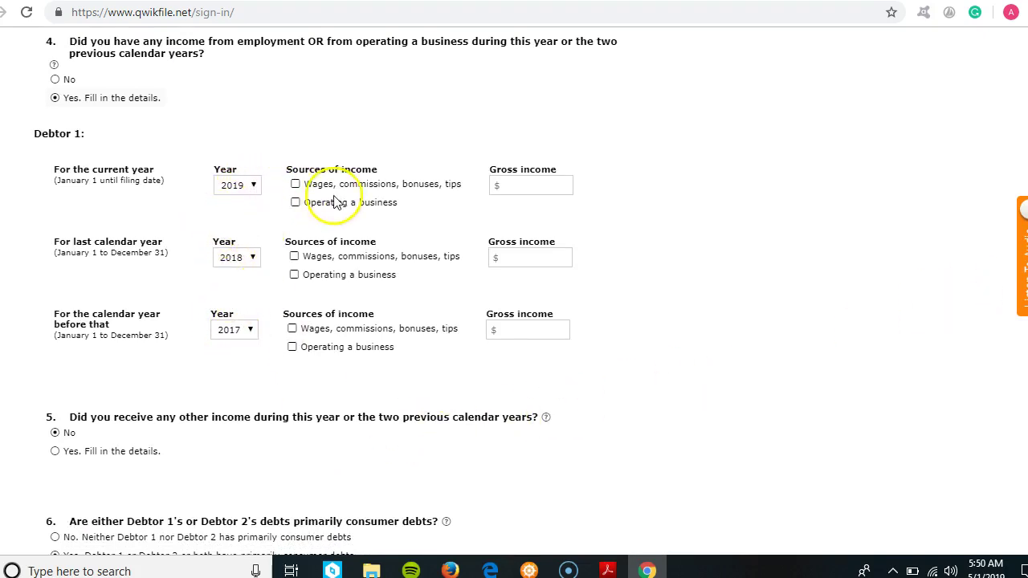
pyautogui.click(295, 185)
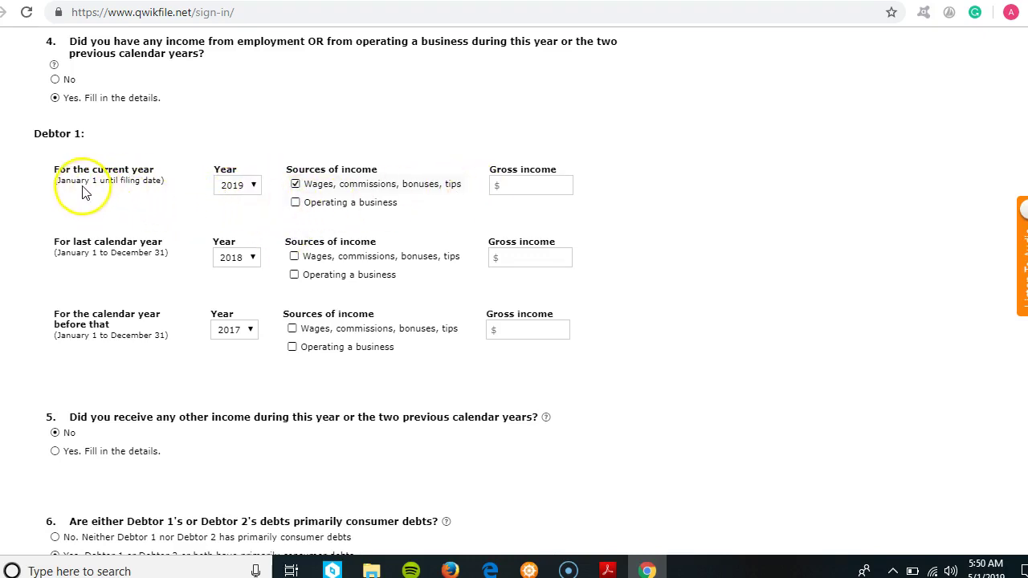
pyautogui.click(516, 184)
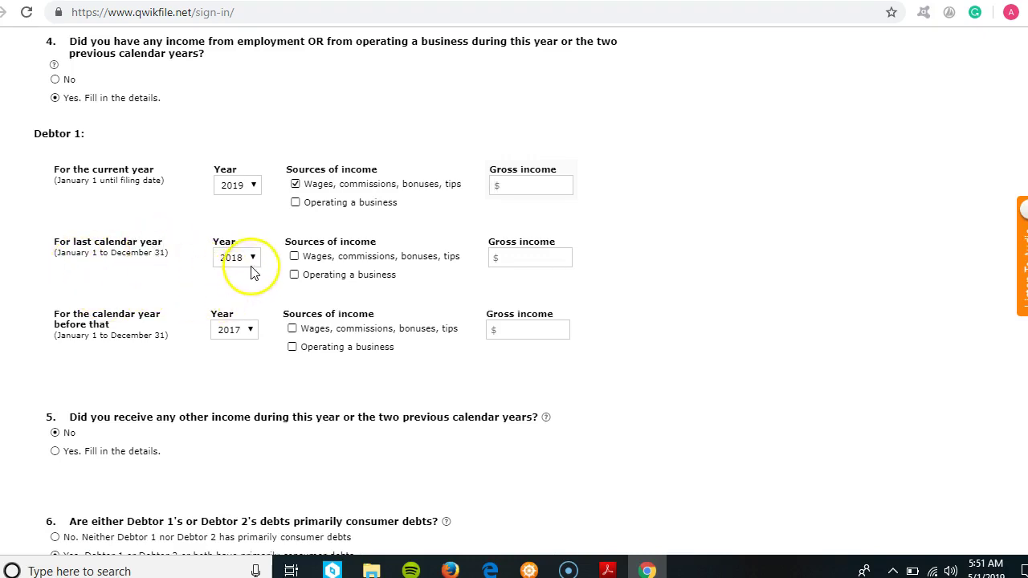
# - Mark wages and business as 2018 income sources, then move down to question 5
pyautogui.click(294, 256)
pyautogui.click(522, 257)
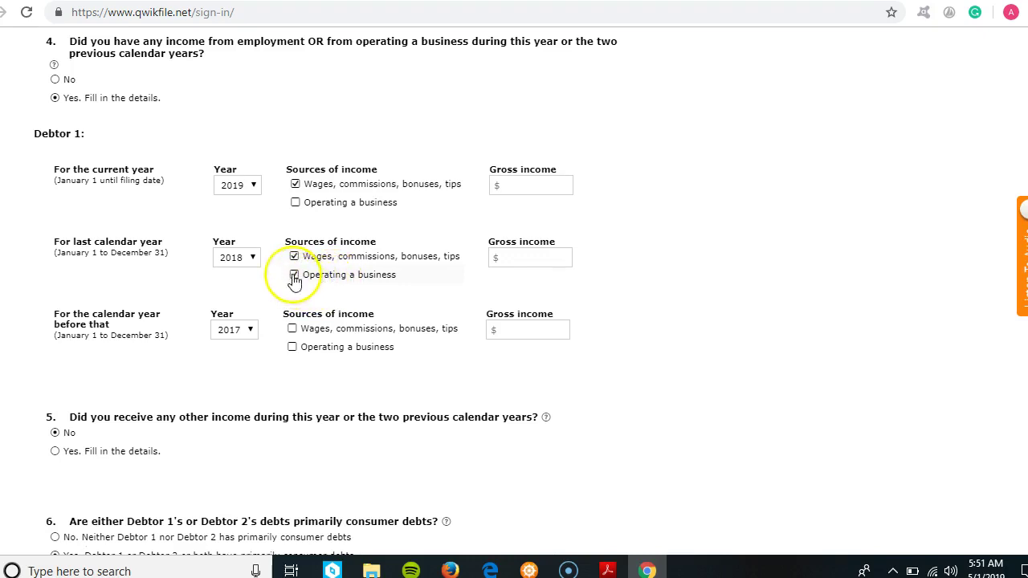
pyautogui.click(508, 257)
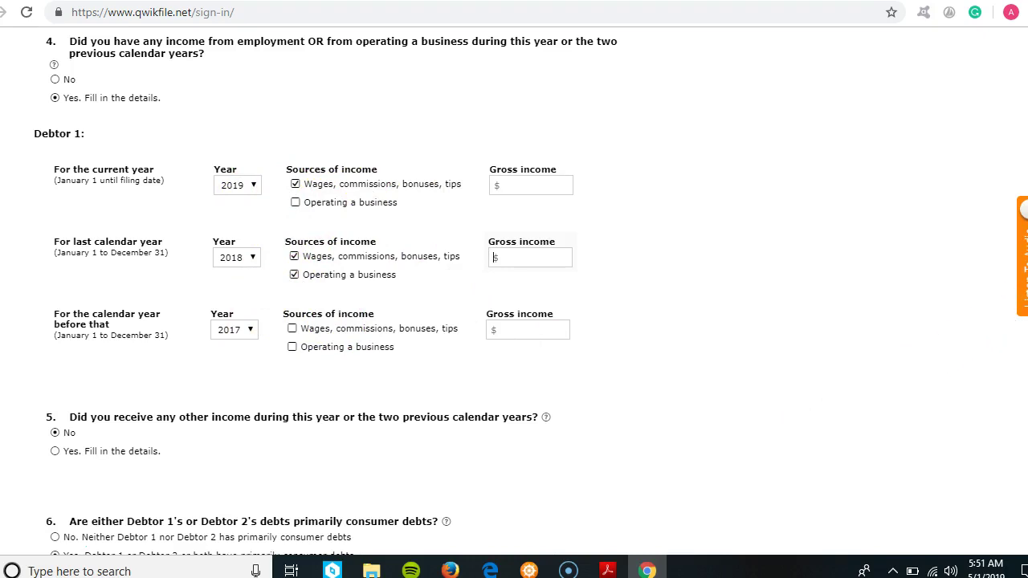
pyautogui.scroll(-1, 993, 287)
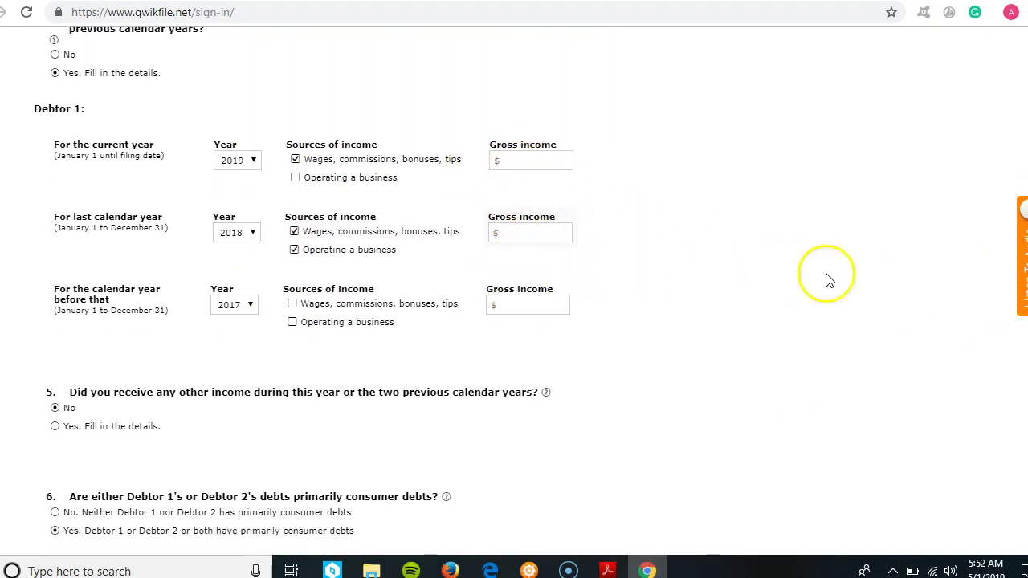
pyautogui.scroll(1, 325, 289)
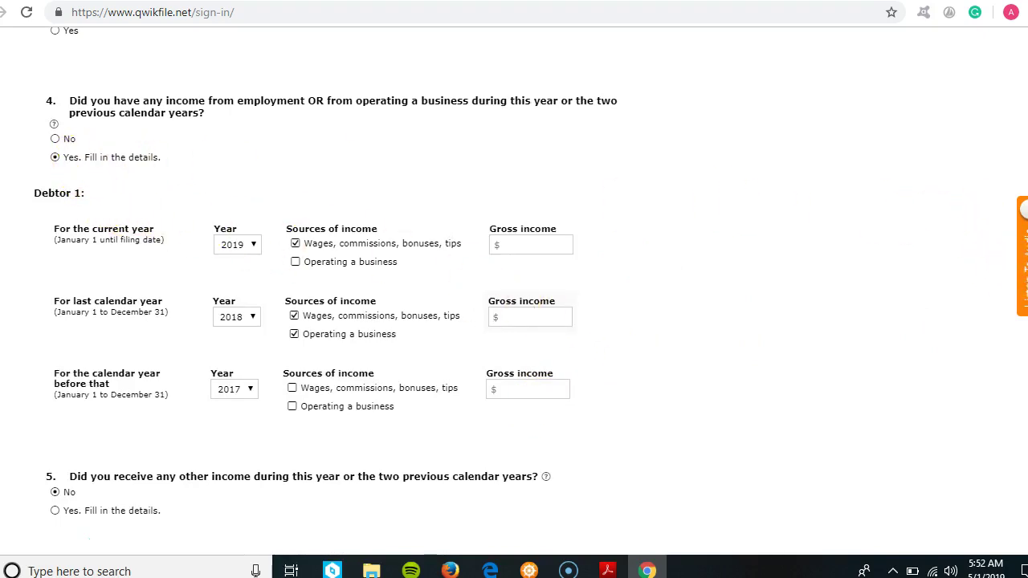
pyautogui.scroll(-1, 515, 289)
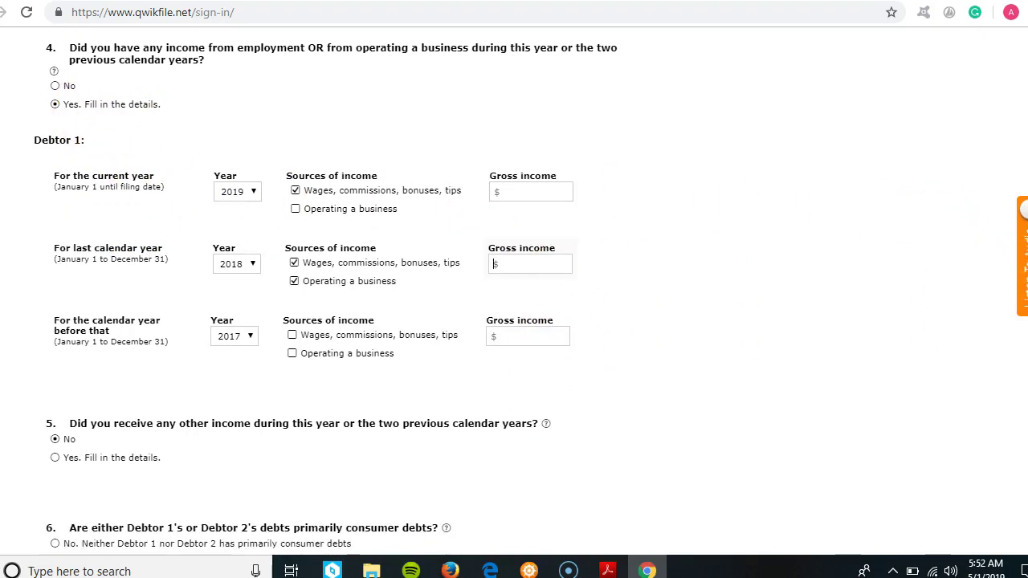
pyautogui.scroll(-6, 514, 289)
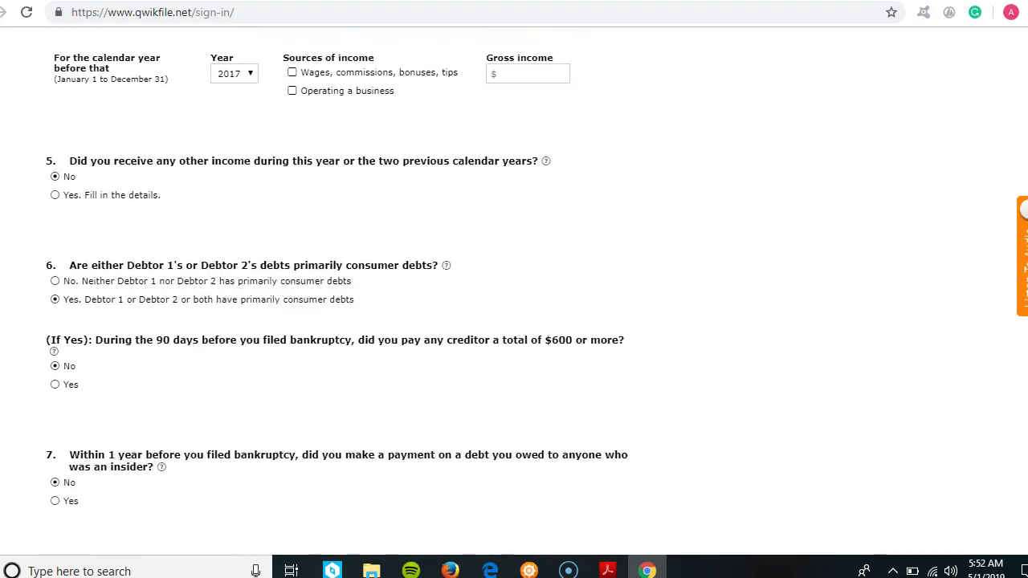
pyautogui.scroll(2, 261, 255)
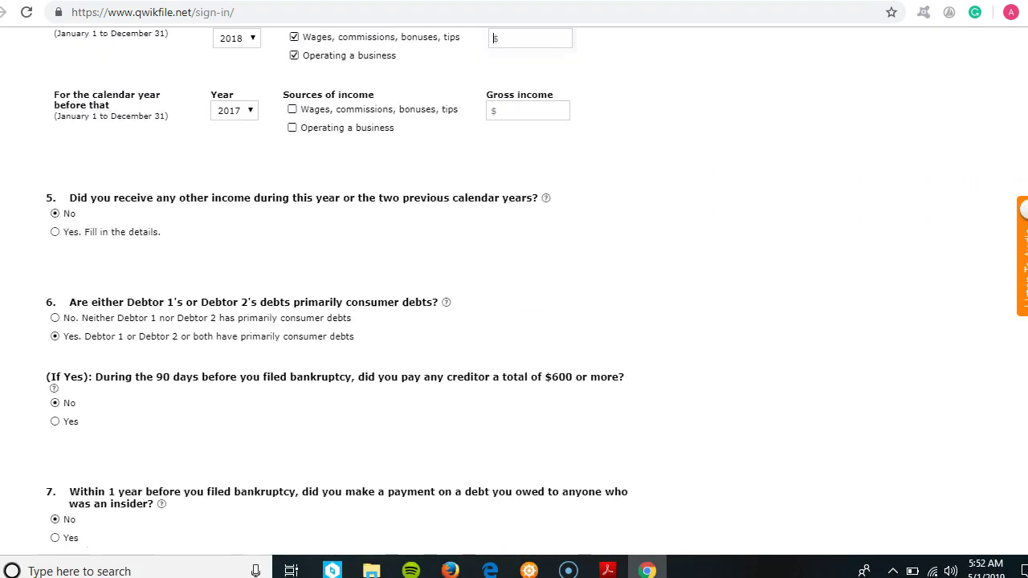
# - Answer Yes to question 5, record 2019 Unemployment income of 3454, and add another income row
pyautogui.click(54, 231)
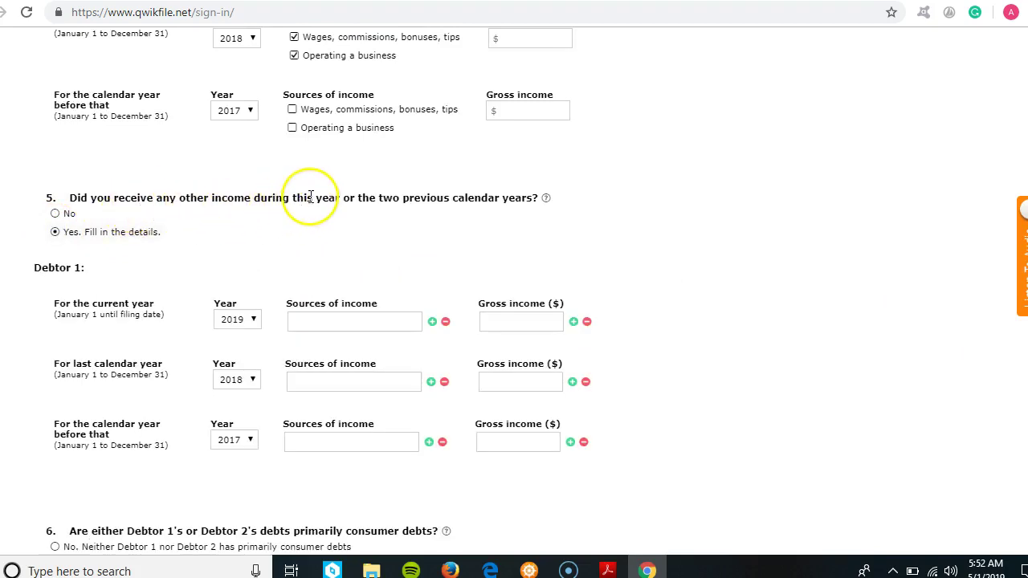
pyautogui.moveTo(544, 204)
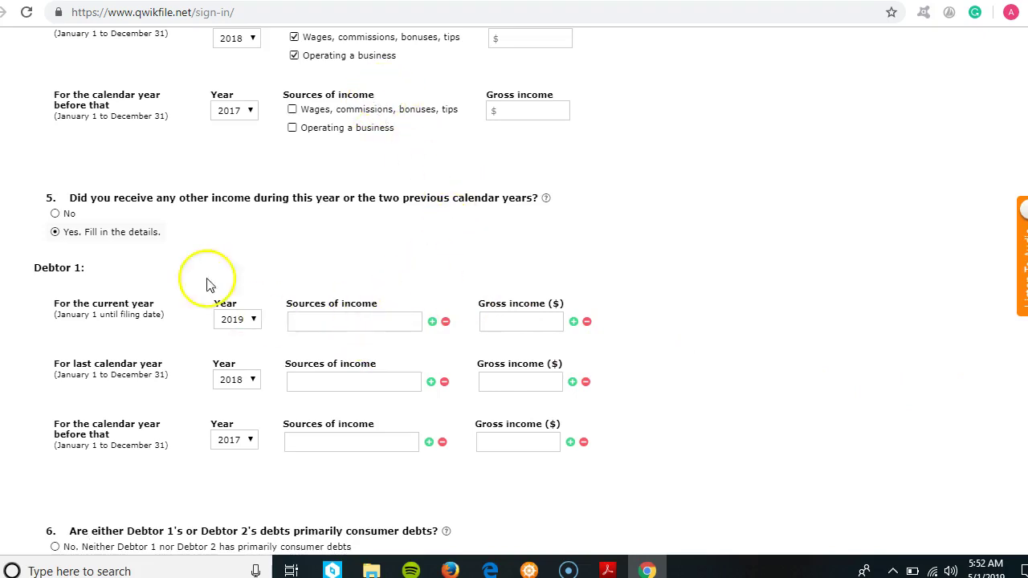
pyautogui.click(409, 324)
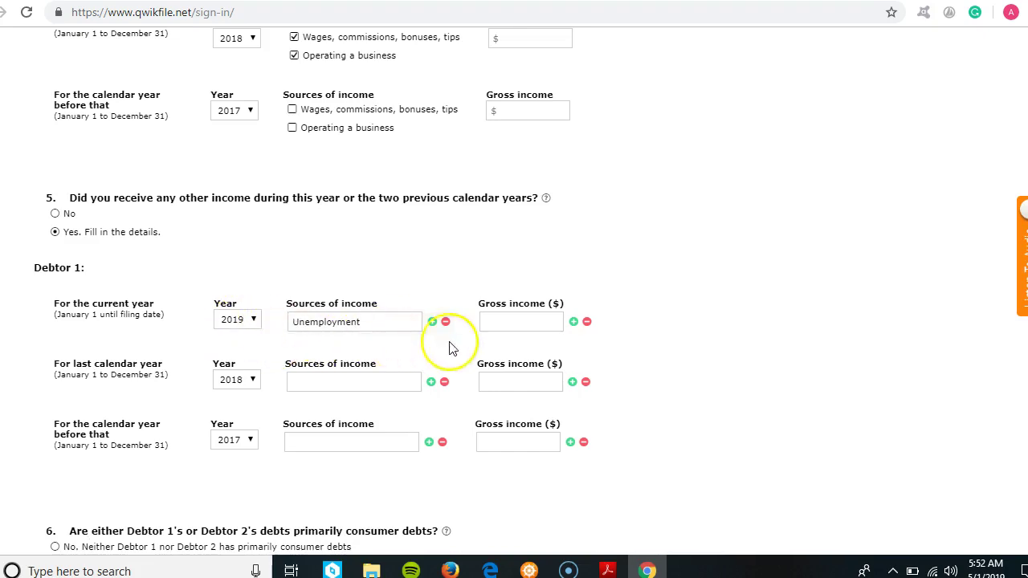
pyautogui.click(542, 320)
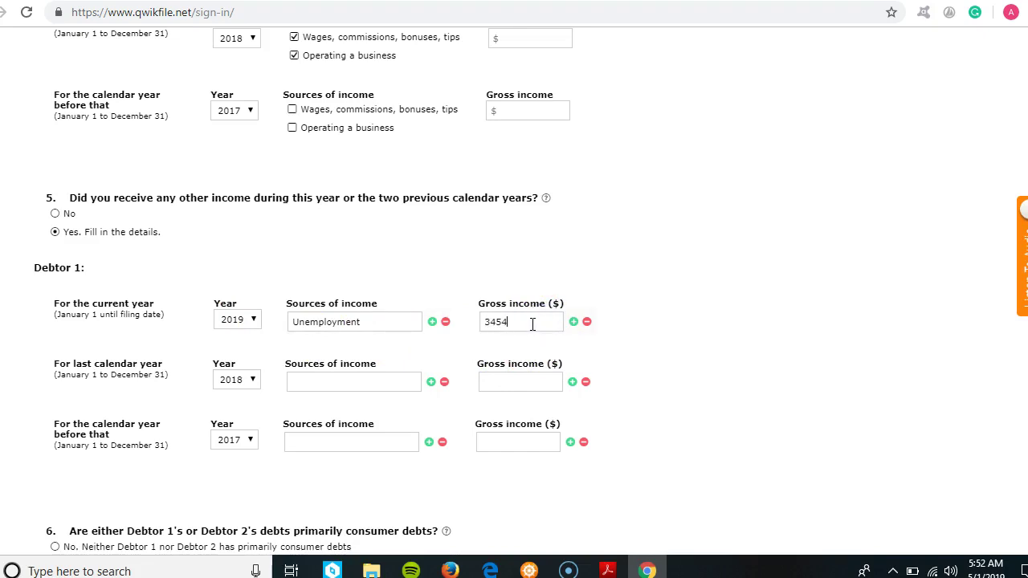
pyautogui.click(433, 323)
pyautogui.click(393, 345)
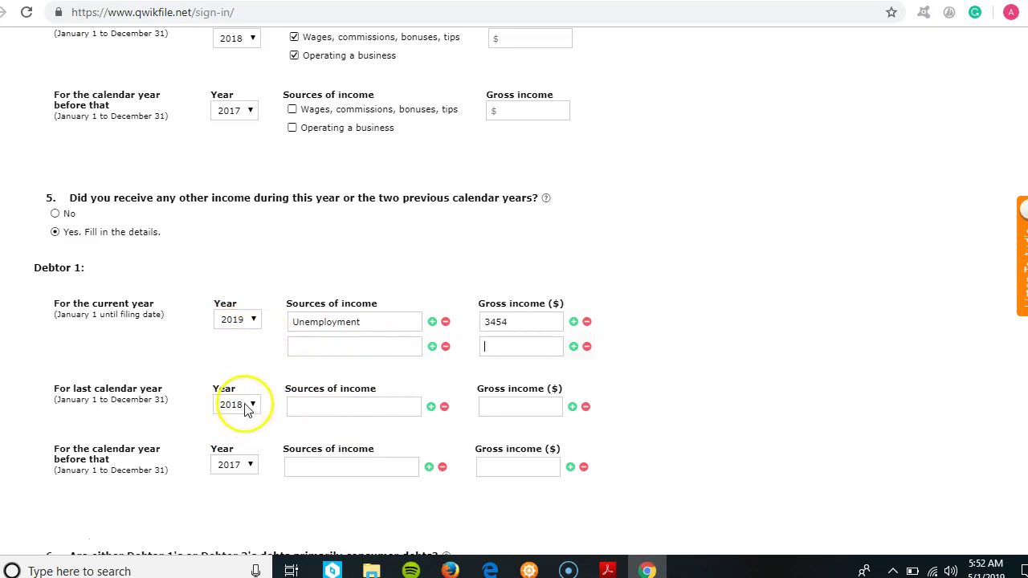
pyautogui.click(312, 401)
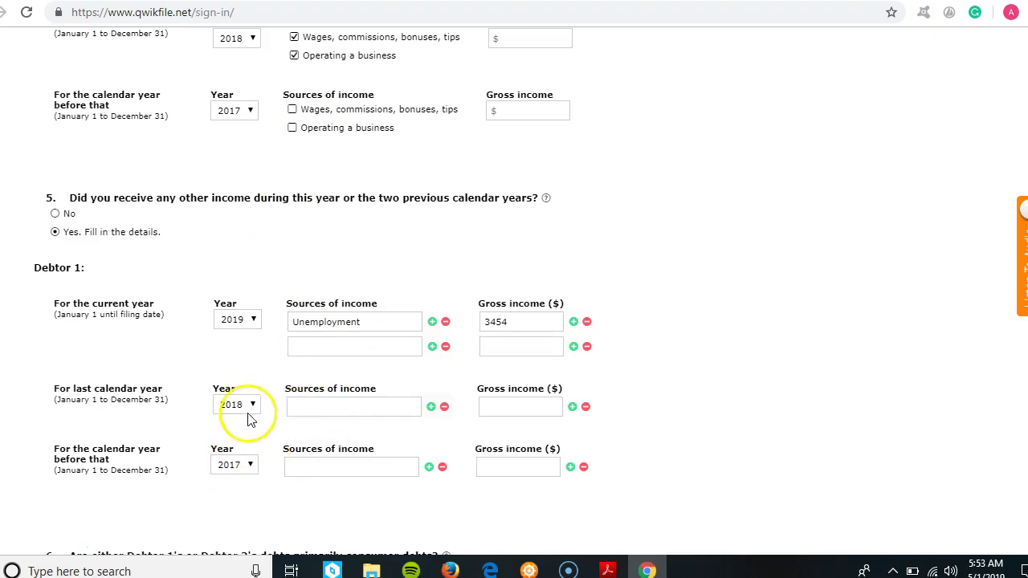
# - Advance two pages to questions 17–24 and scroll down to question 24
pyautogui.scroll(-3, 514, 321)
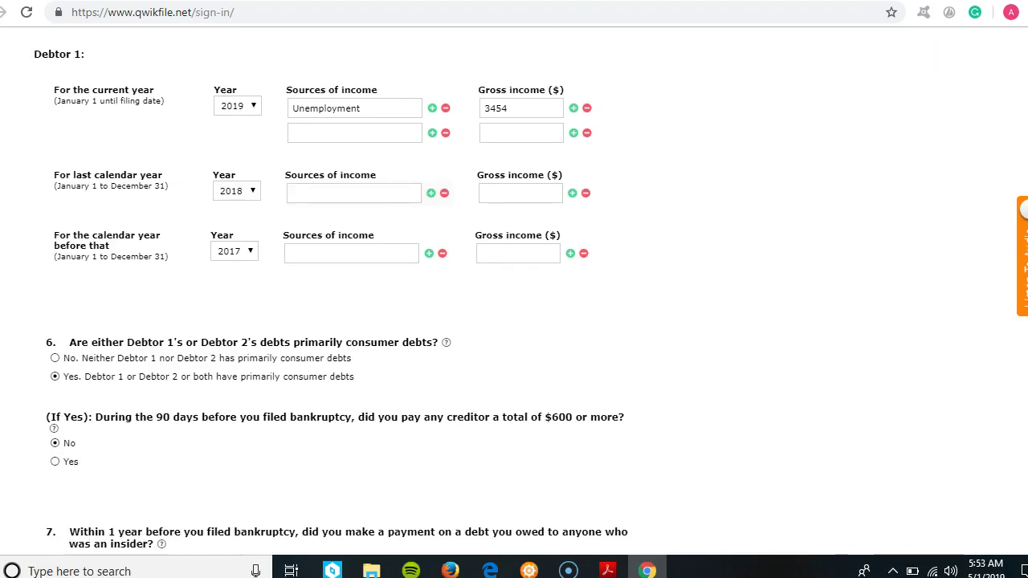
pyautogui.scroll(-6, 1008, 470)
pyautogui.click(611, 292)
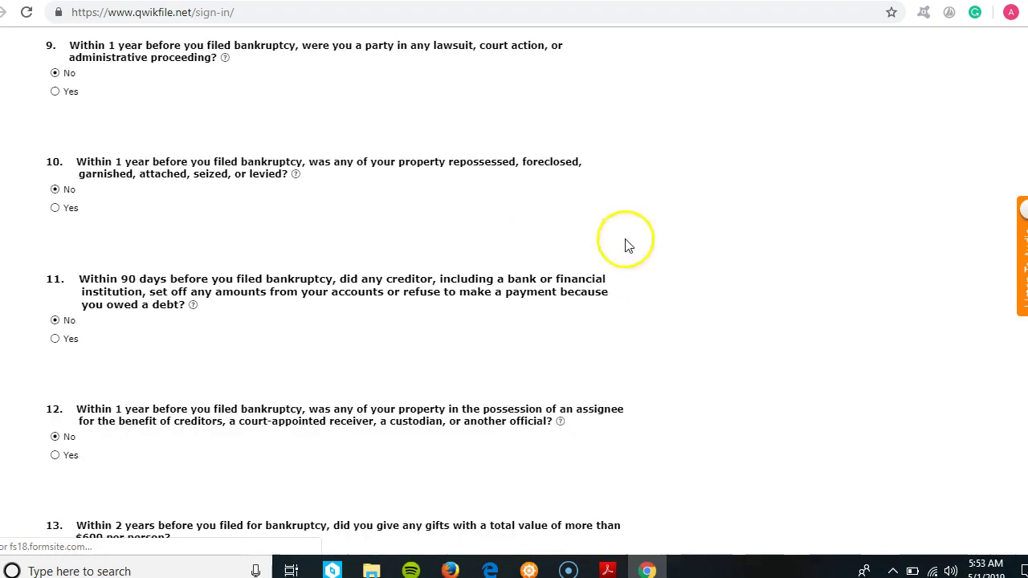
pyautogui.scroll(-4, 1004, 273)
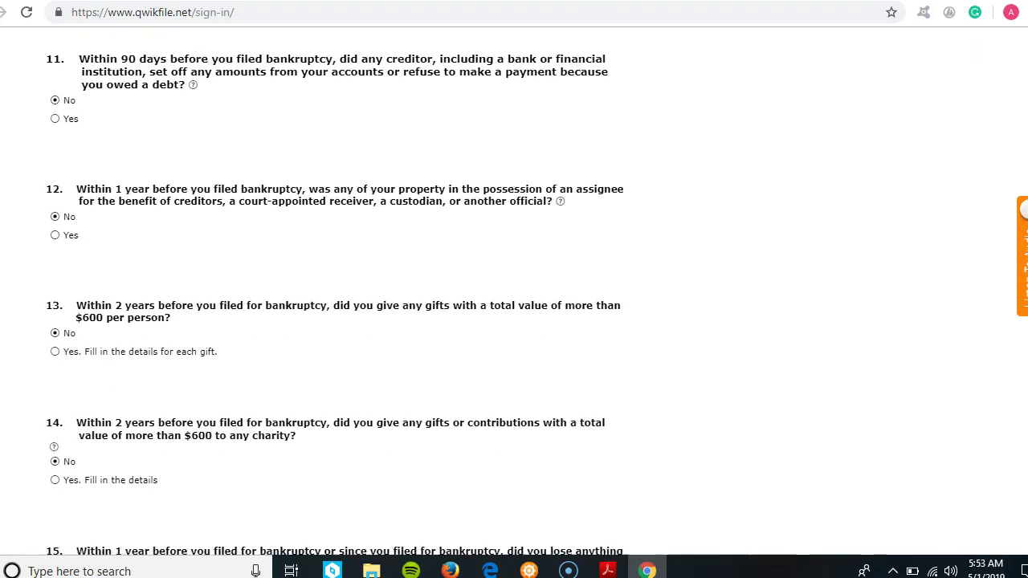
pyautogui.scroll(-3, 514, 298)
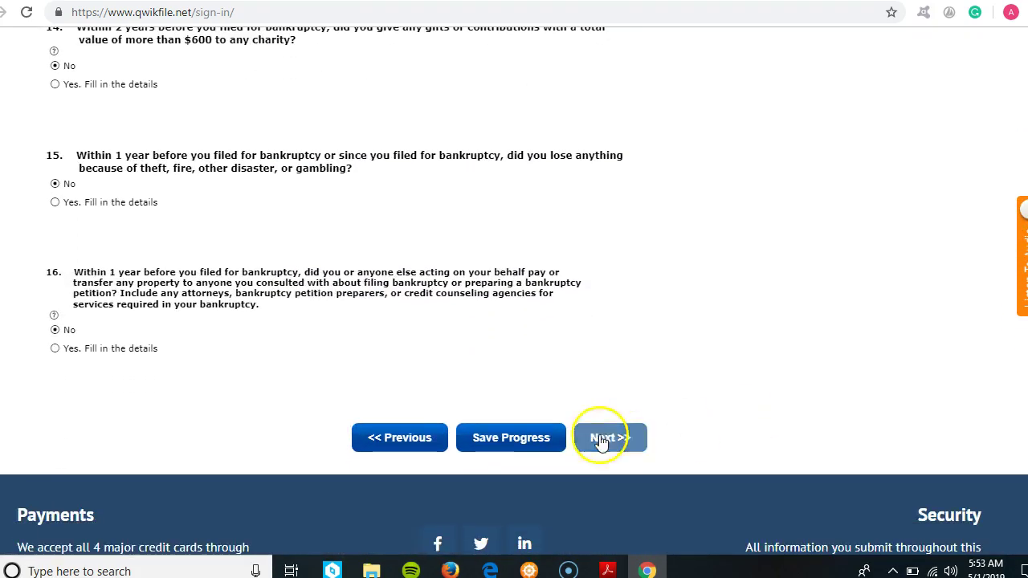
pyautogui.click(611, 438)
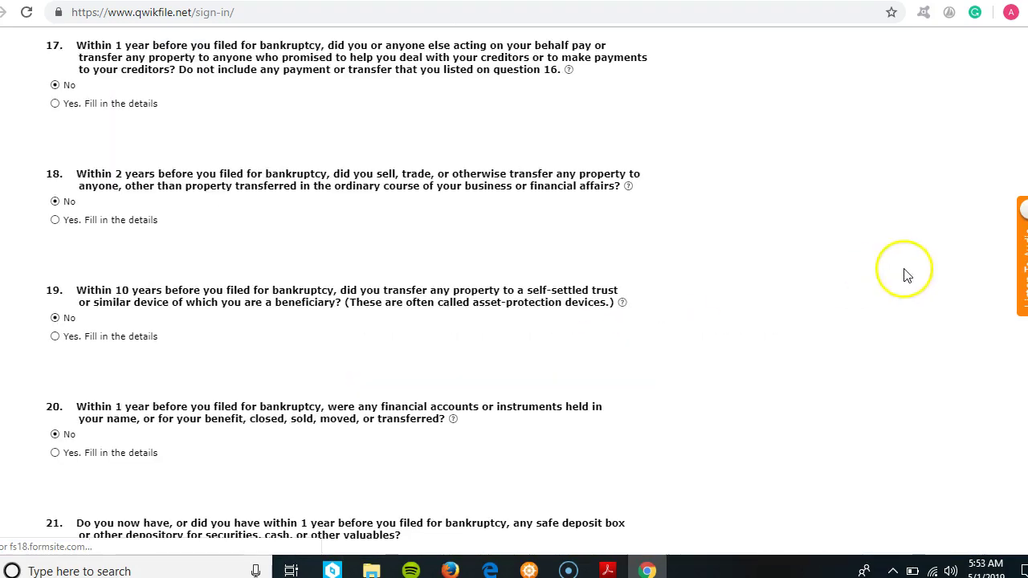
pyautogui.scroll(-2, 998, 311)
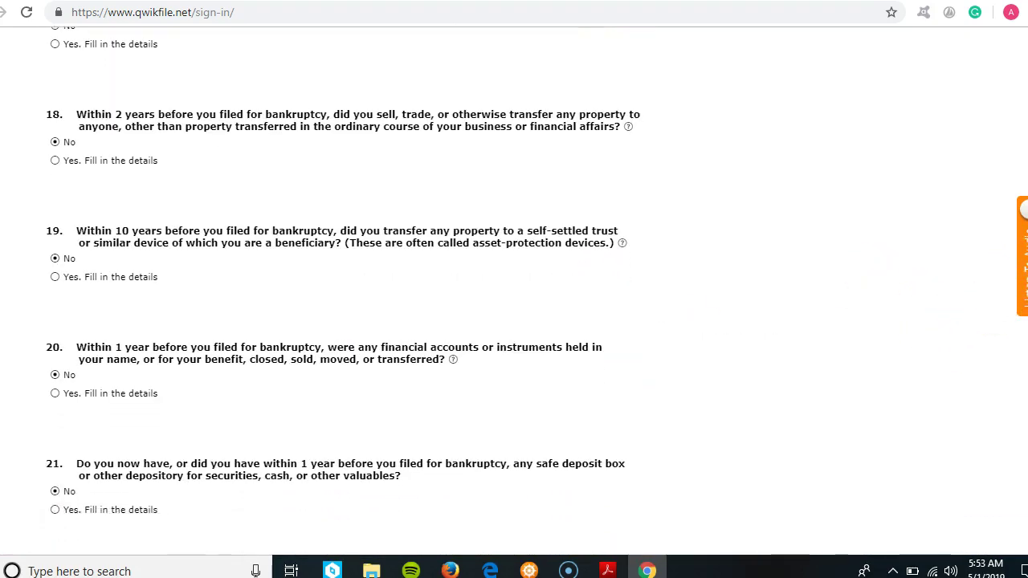
pyautogui.scroll(-1, 514, 291)
pyautogui.scroll(-1, 514, 291)
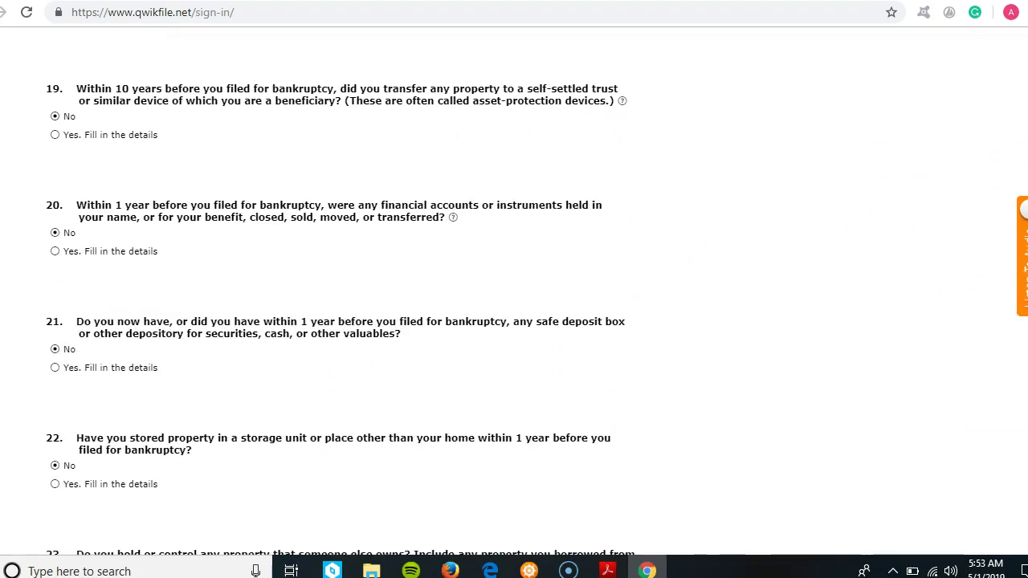
pyautogui.scroll(-1, 597, 349)
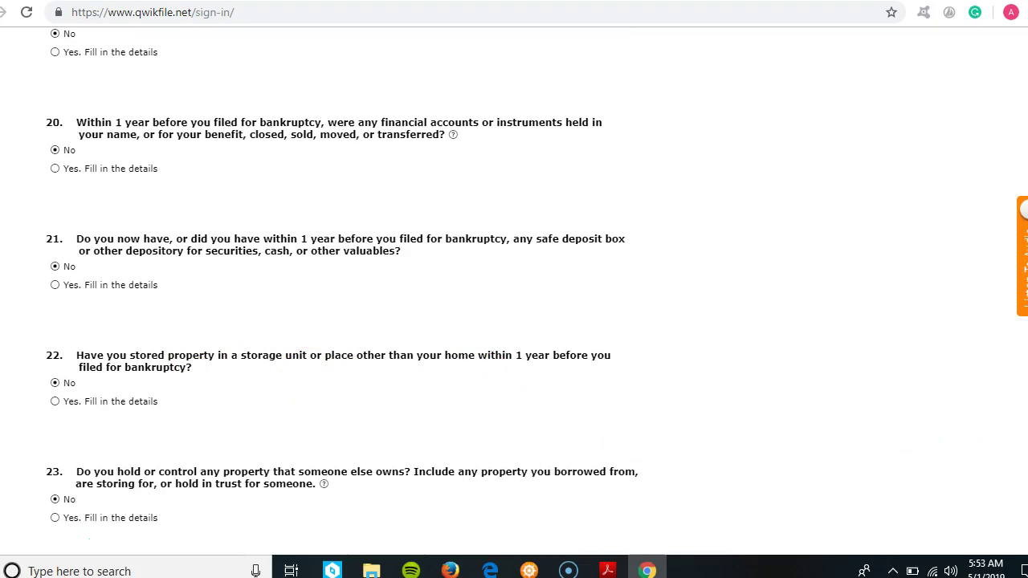
pyautogui.scroll(-3, 642, 466)
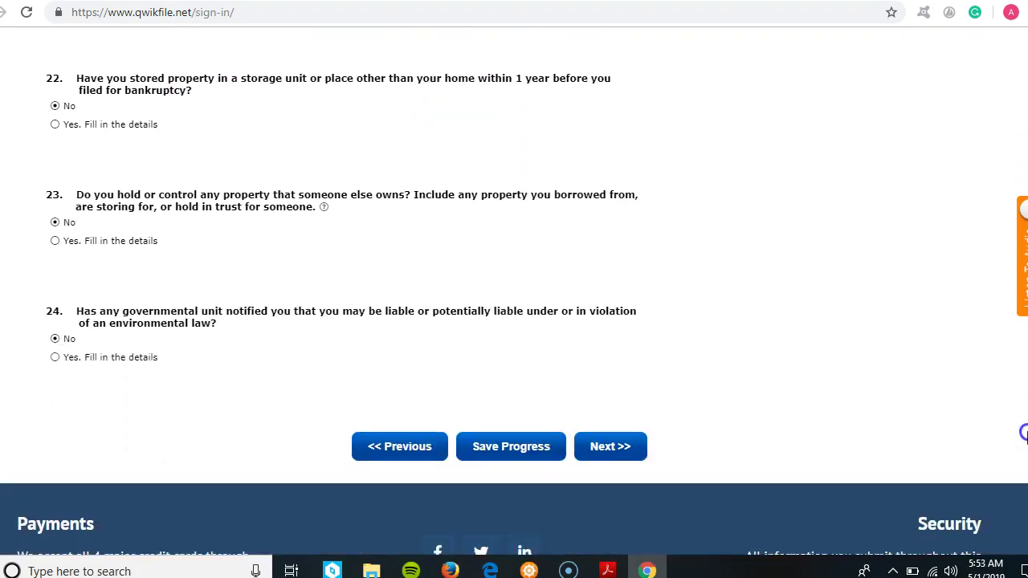
# - Continue past questions 25–28 to the Chapter 7 Statement of Your Current Monthly Income
pyautogui.click(612, 447)
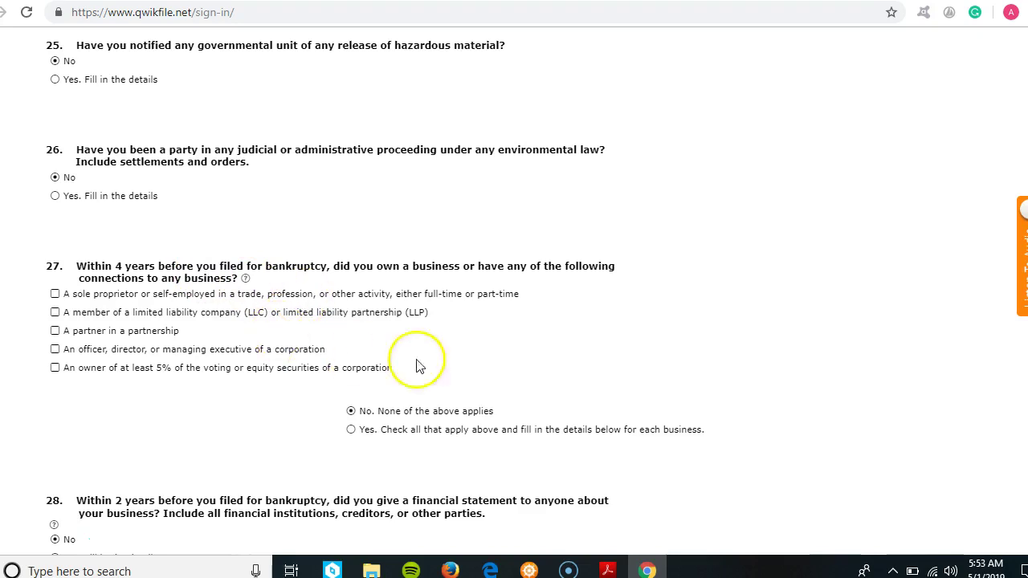
pyautogui.scroll(-3, 964, 422)
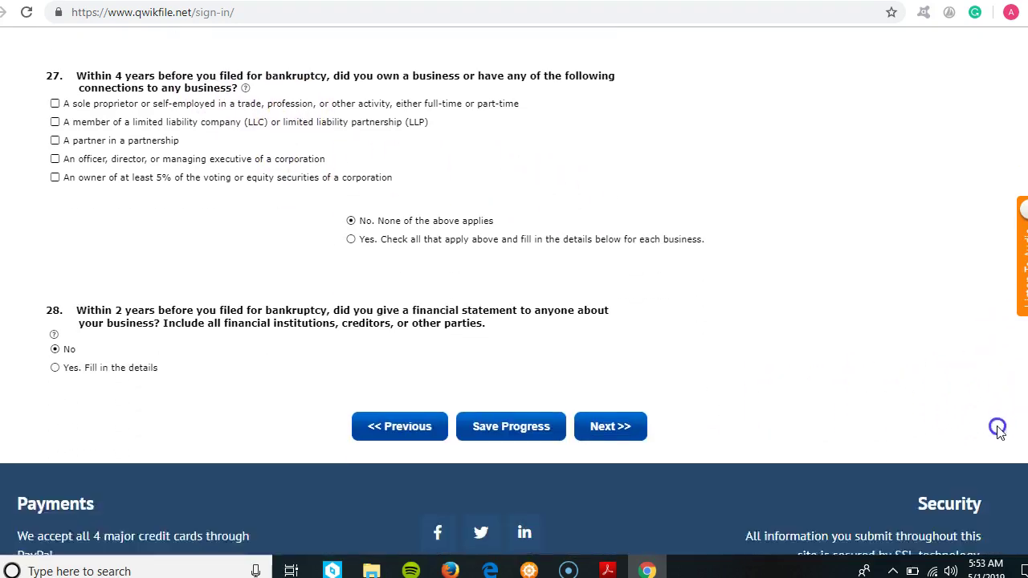
pyautogui.click(608, 401)
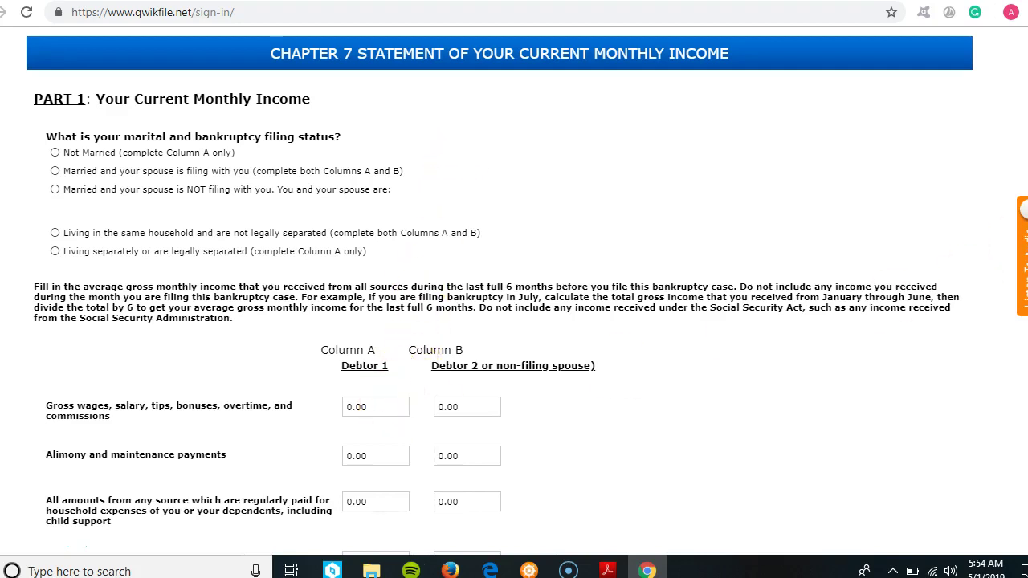
# - Replace Debtor 1's Column A gross wages of 0.00 with 4500
pyautogui.scroll(-4, 514, 321)
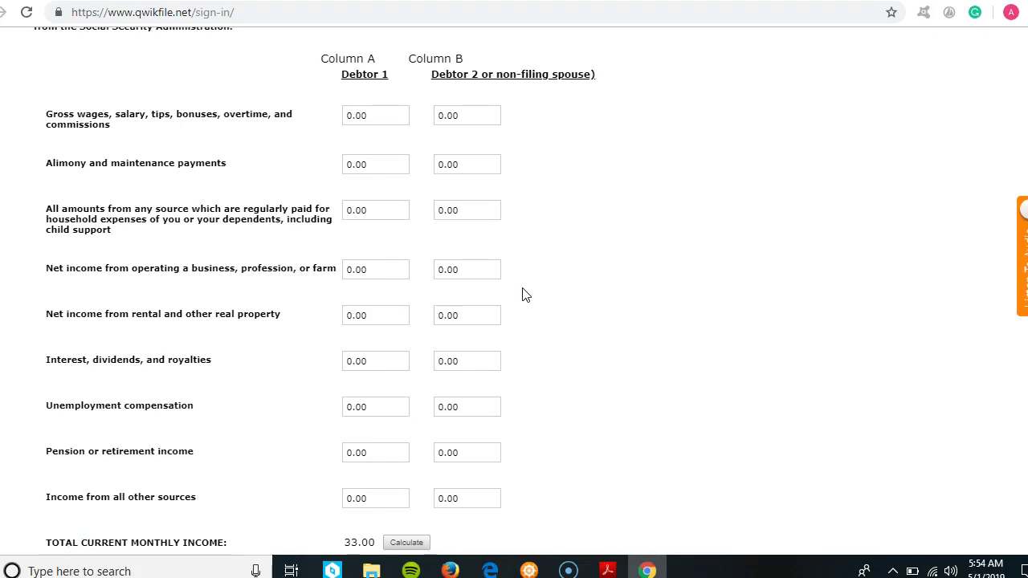
pyautogui.moveTo(388, 118); pyautogui.dragTo(325, 138)
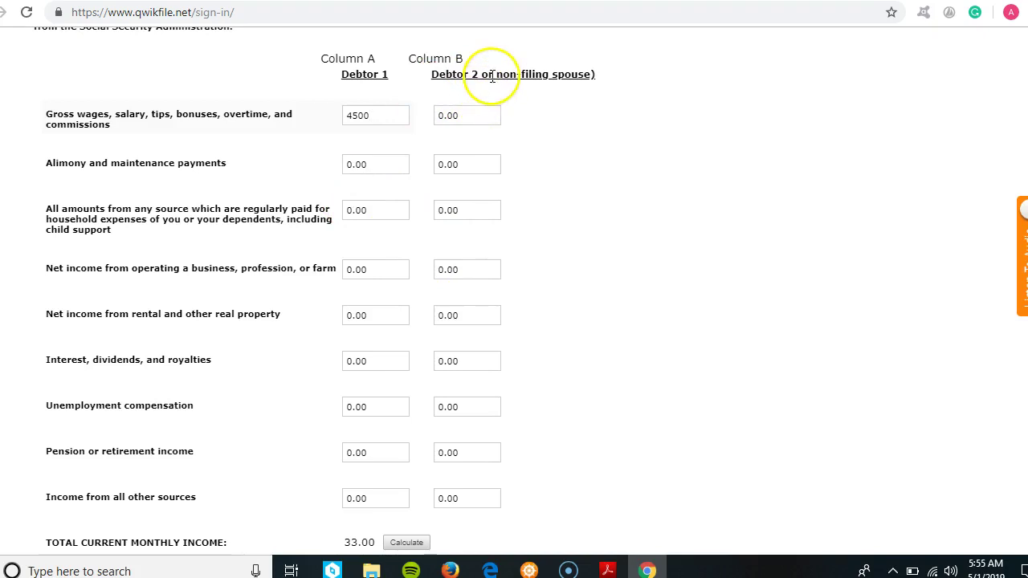
pyautogui.click(478, 115)
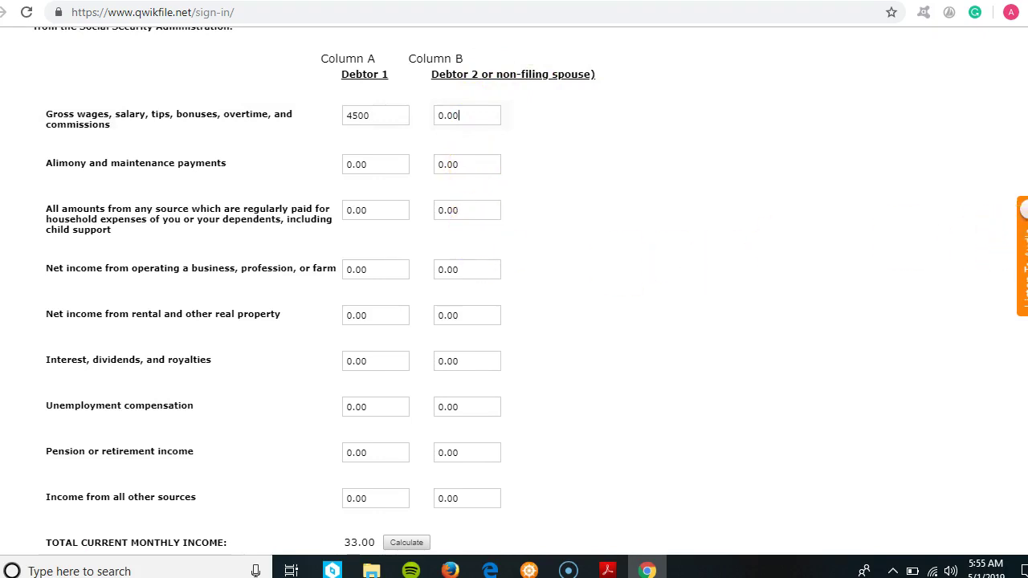
pyautogui.scroll(-1, 536, 292)
pyautogui.scroll(-2, 514, 289)
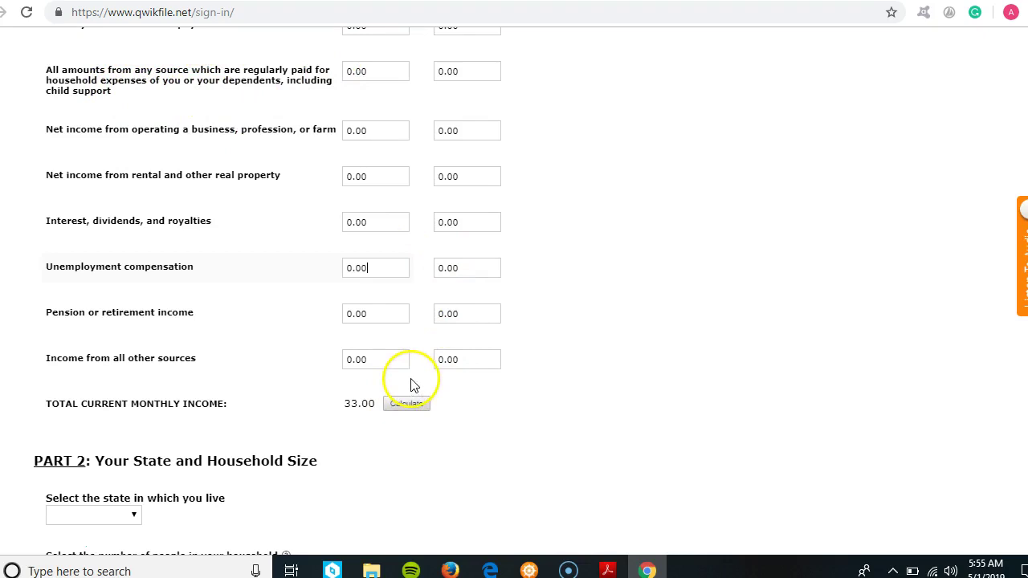
pyautogui.scroll(-1, 514, 289)
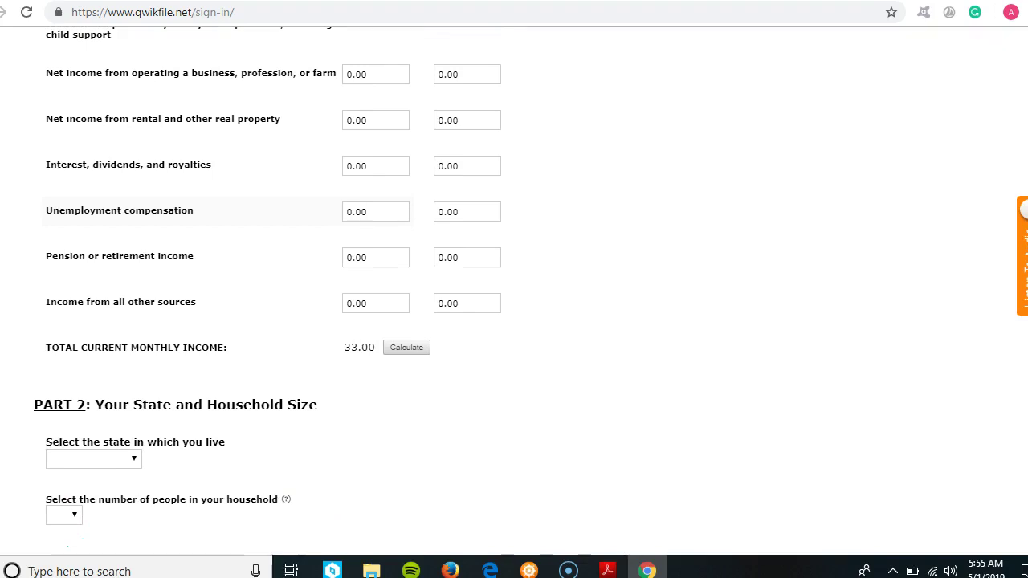
pyautogui.scroll(-1, 515, 289)
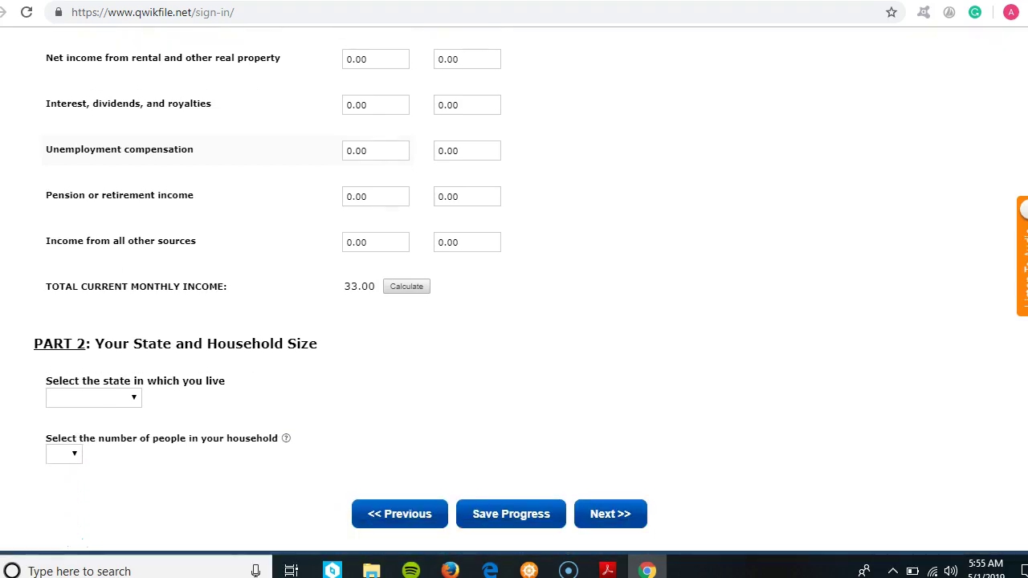
pyautogui.scroll(-1, 514, 289)
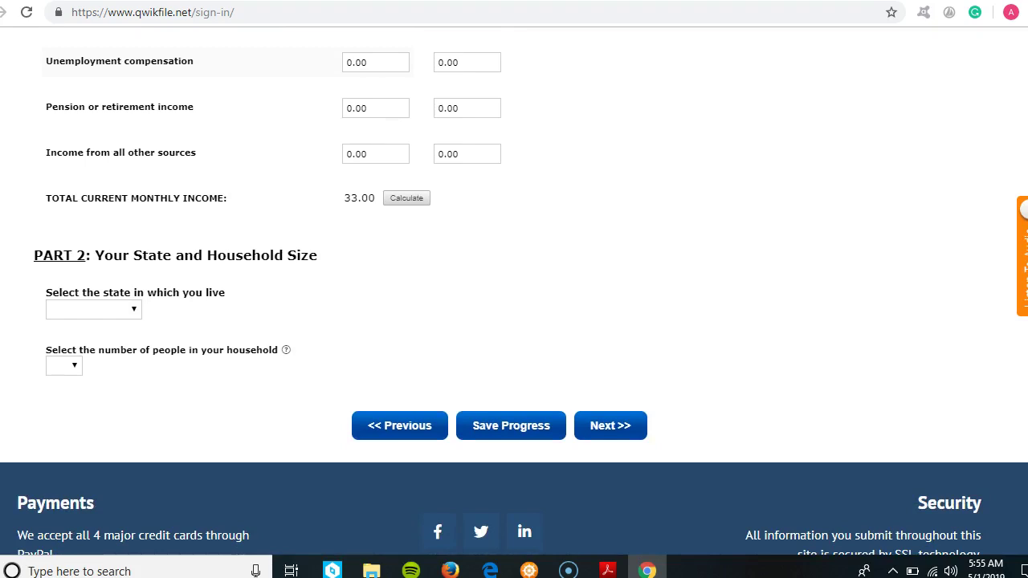
pyautogui.scroll(-2, 514, 289)
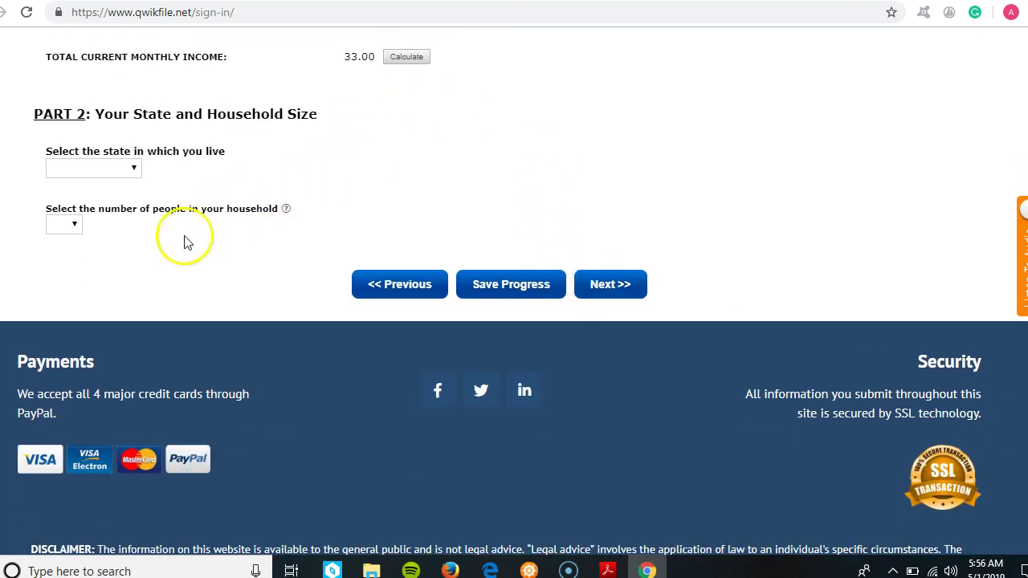
# - Choose California as the state and 3 as the household size, then continue to the fee-waiver page
pyautogui.click(134, 167)
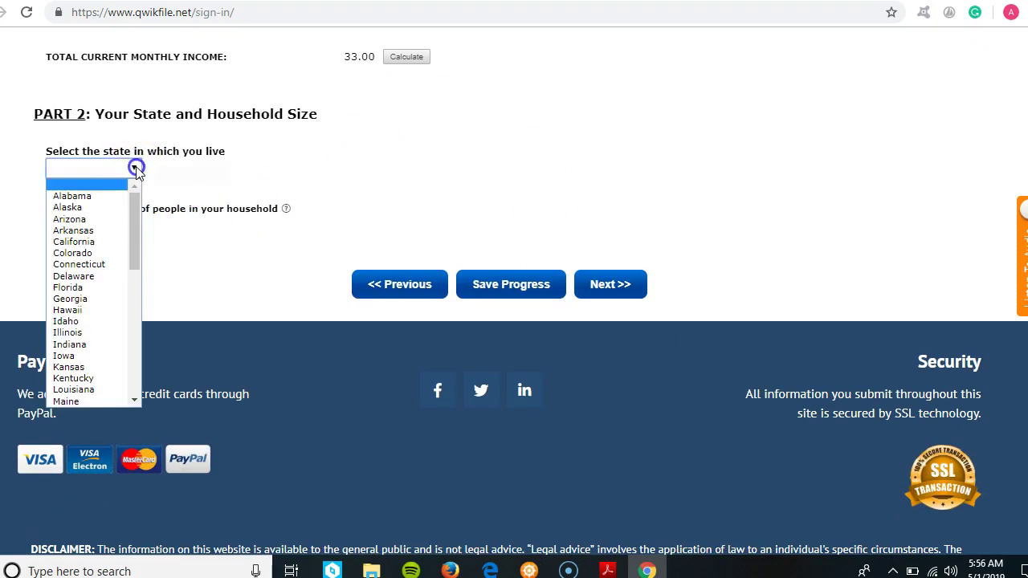
pyautogui.click(86, 241)
pyautogui.click(82, 223)
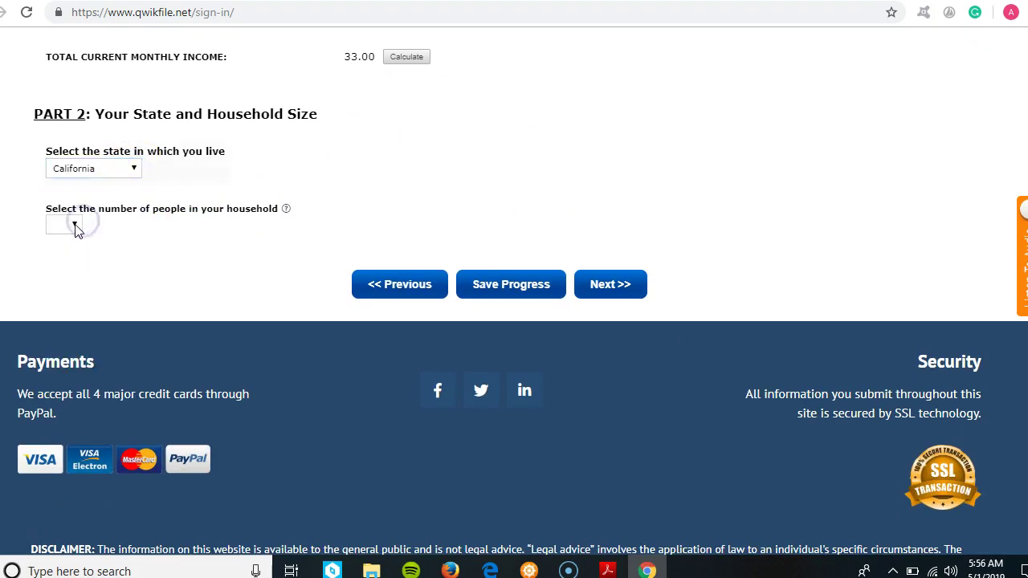
pyautogui.click(75, 226)
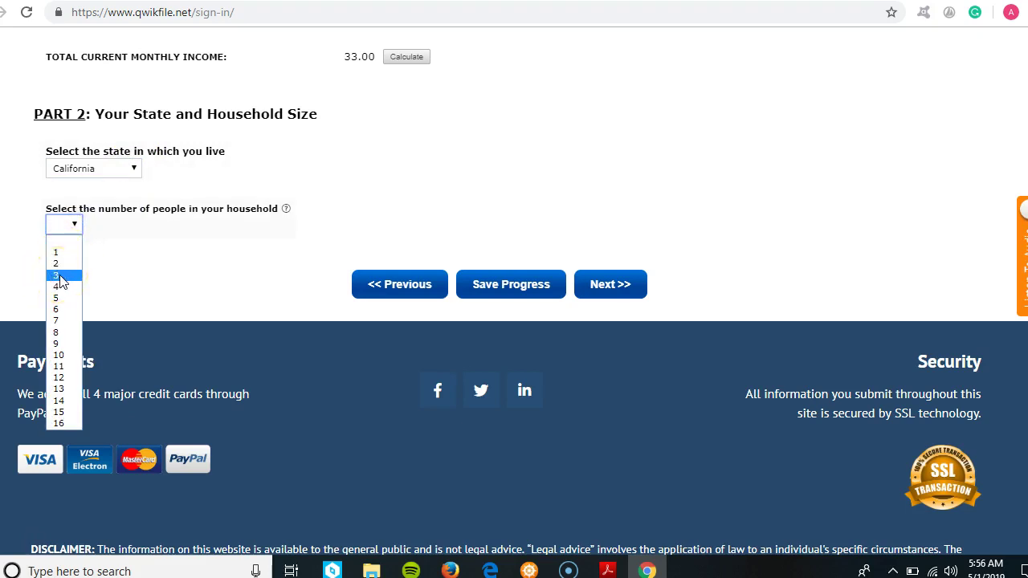
pyautogui.click(61, 276)
pyautogui.click(74, 259)
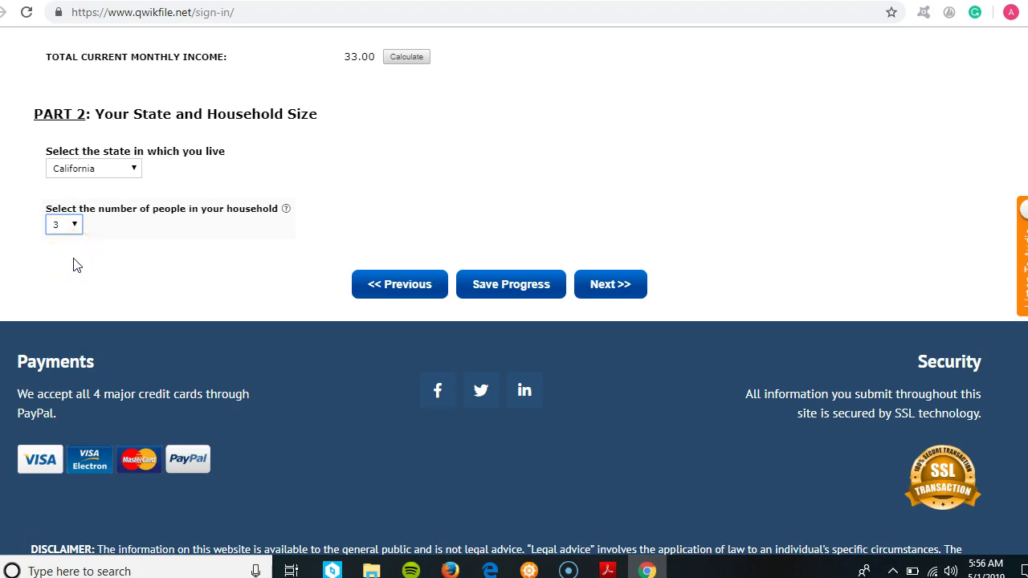
pyautogui.click(606, 291)
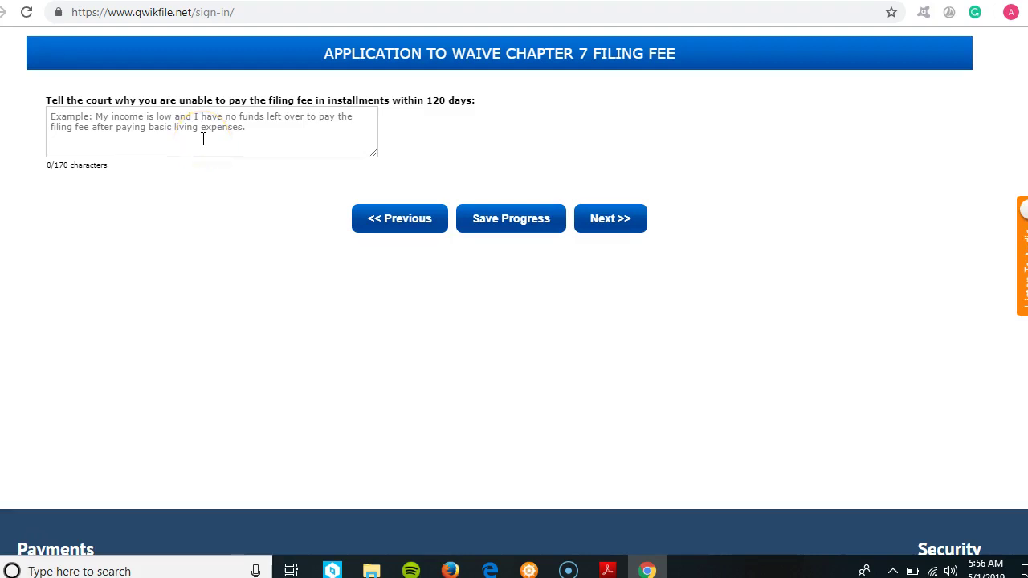
# - Leave the fee-waiver explanation blank and submit the completed questionnaire
pyautogui.click(609, 225)
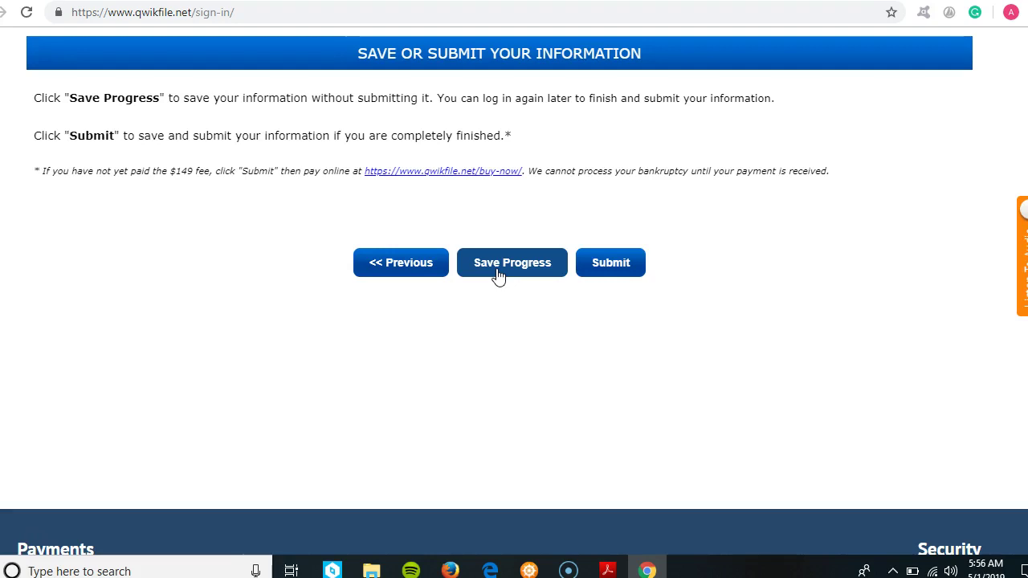
pyautogui.click(602, 264)
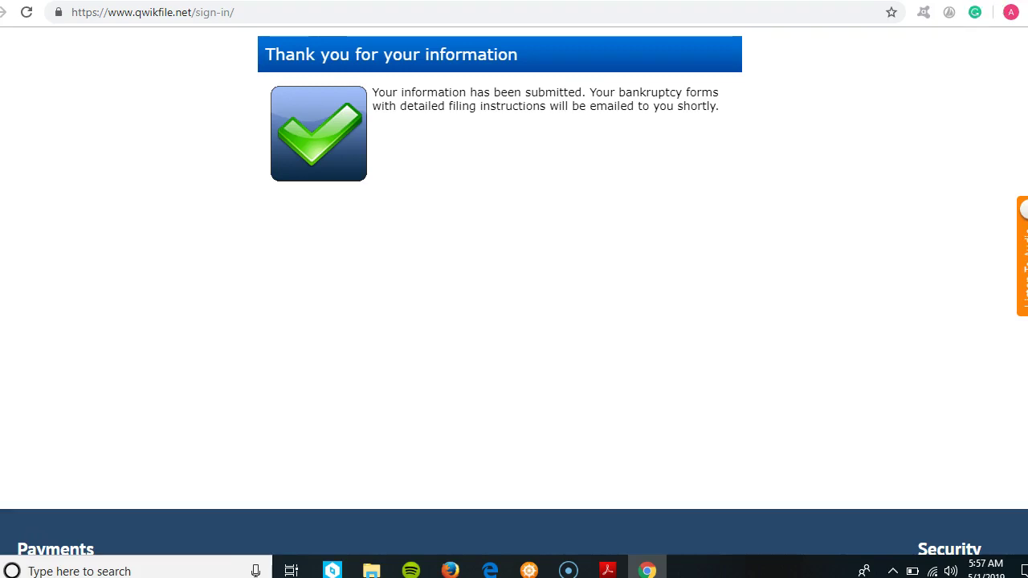
# - Bring the bankruptcy forms PDF to the front and drag through it to page 57 of 60
pyautogui.click(609, 570)
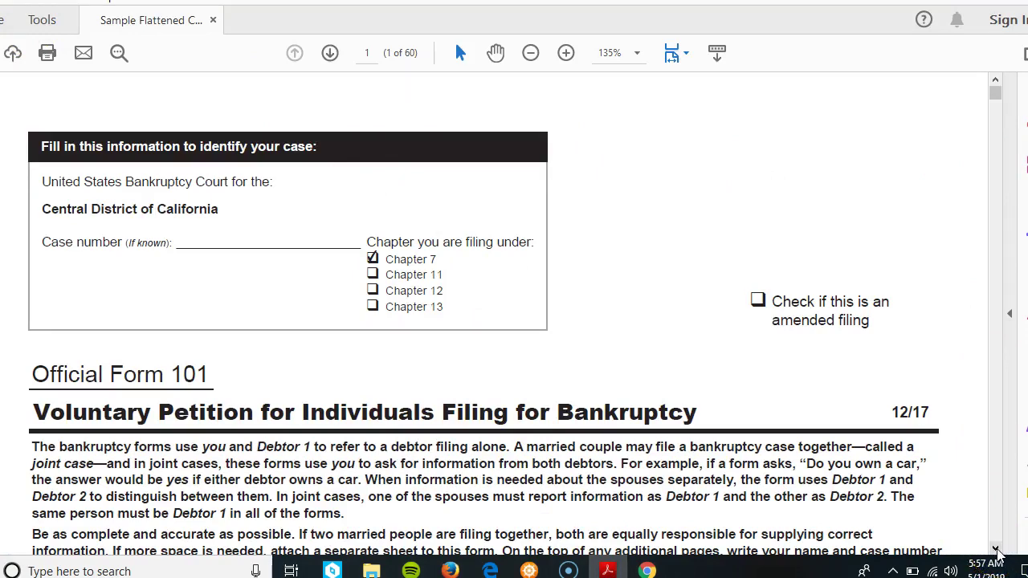
pyautogui.moveTo(996, 551); pyautogui.dragTo(998, 551)
pyautogui.moveTo(993, 119); pyautogui.dragTo(1009, 518)
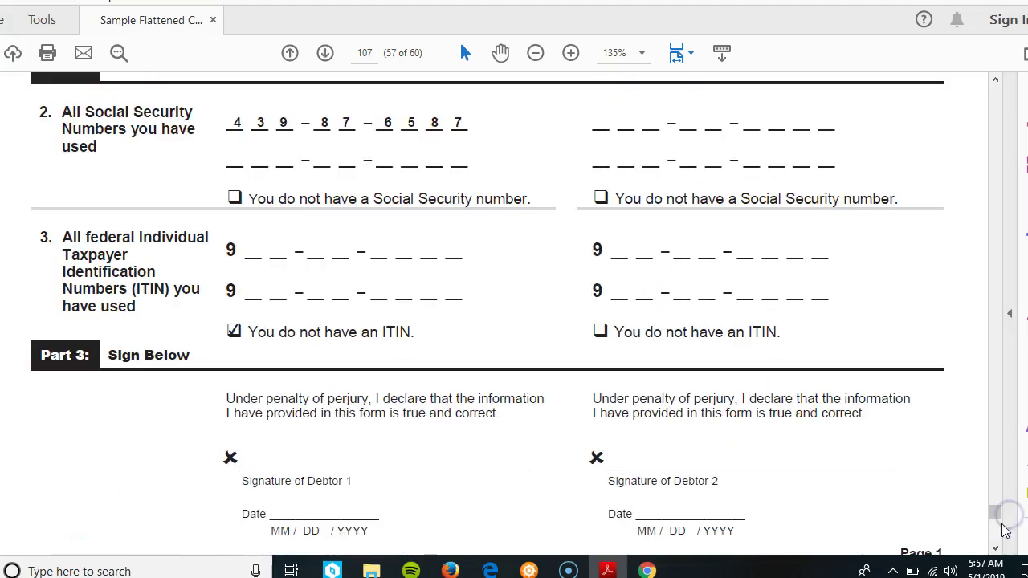
# - Scroll to page 58 of 60, the creditor mailing list with Curacao and First Premier Bank
pyautogui.click(996, 549)
pyautogui.scroll(-10, 996, 549)
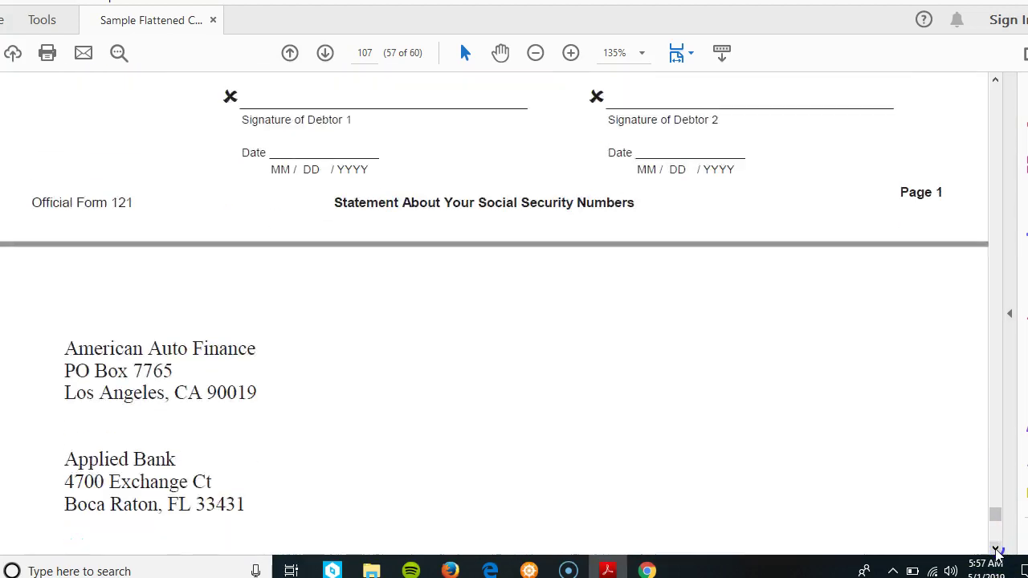
pyautogui.scroll(-5, 996, 549)
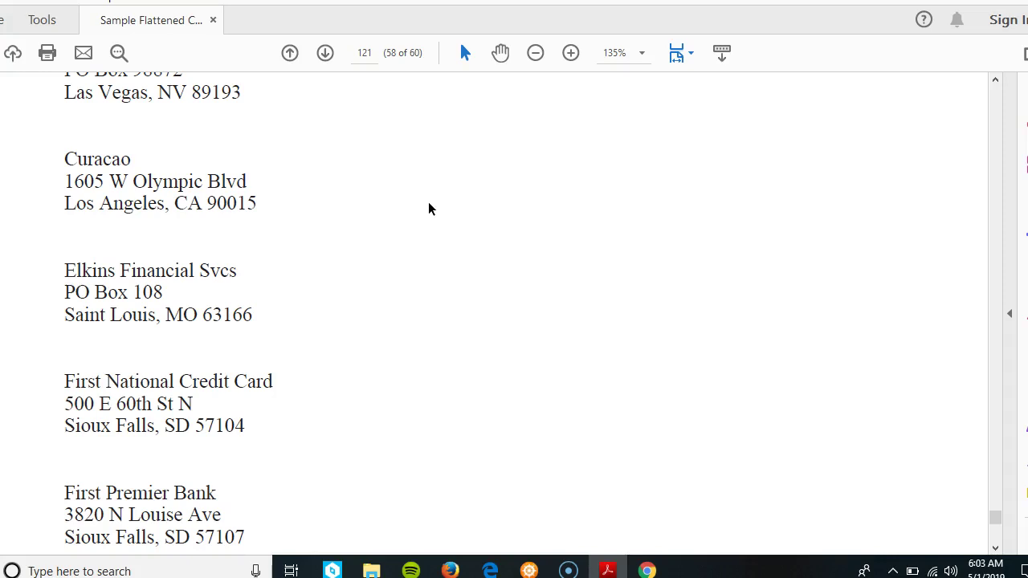
pyautogui.moveTo(39, 518)
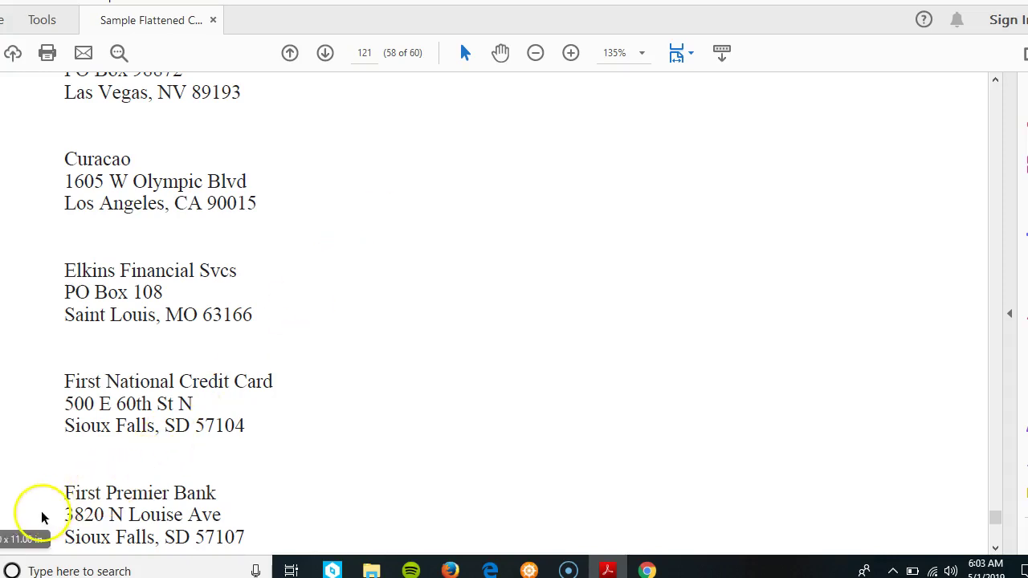